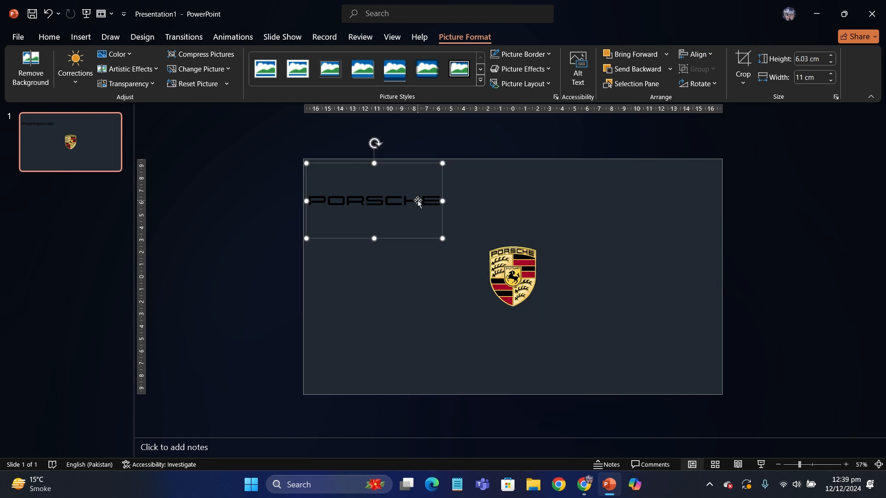
# - Move the PORSCHE wordmark off the slide to just below its bottom edge, centered horizontally
pyautogui.moveTo(414, 200); pyautogui.dragTo(554, 409)
pyautogui.keyDown('ctrl'); pyautogui.scroll(-1, 553, 408); pyautogui.keyUp('ctrl')
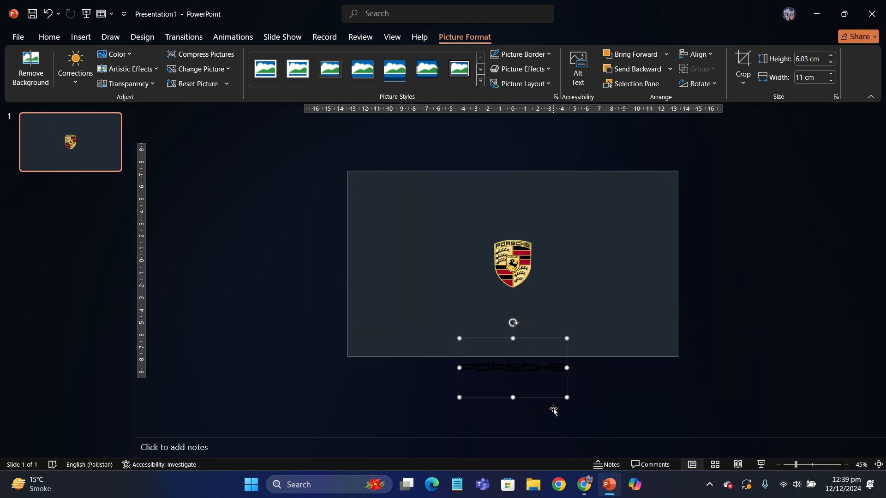
pyautogui.click(540, 407)
pyautogui.keyDown('ctrl'); pyautogui.scroll(-1, 268, 286); pyautogui.keyUp('ctrl')
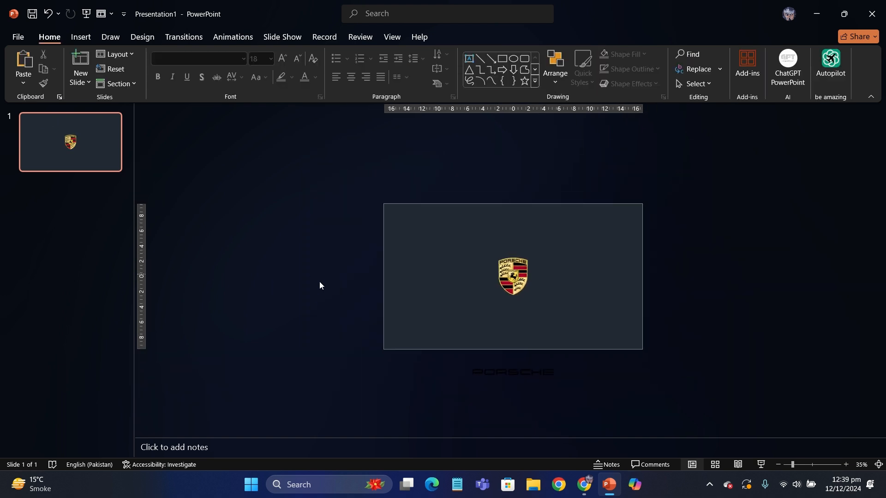
# - Insert the Porsche 3D car model from this device onto the slide
pyautogui.click(75, 38)
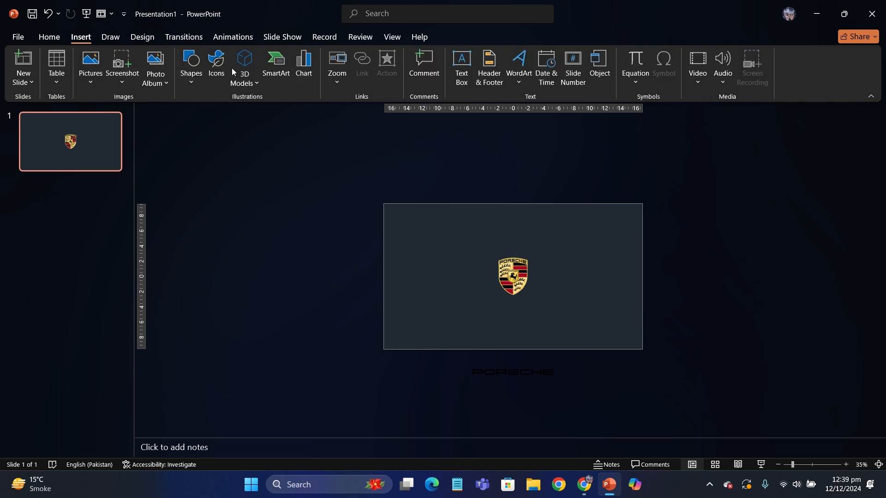
pyautogui.click(243, 73)
pyautogui.click(275, 118)
pyautogui.doubleClick(136, 117)
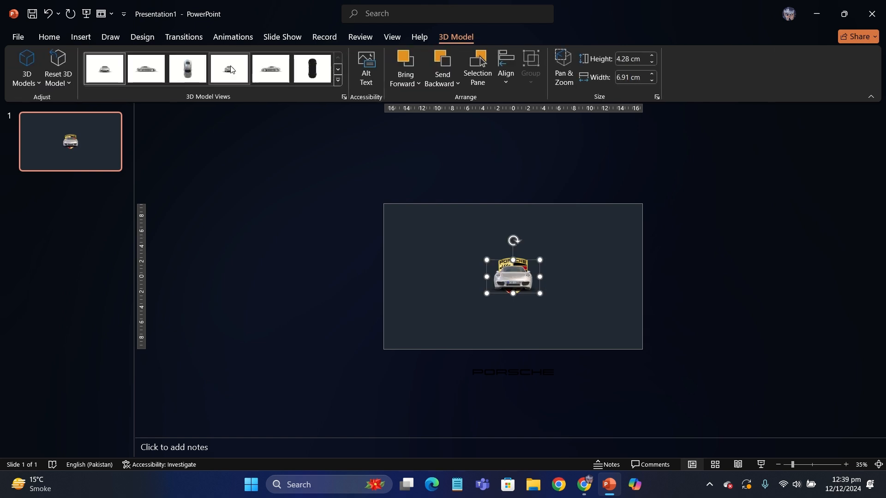
# - Show the 3D car in rear view and place it off the slide, beneath the PORSCHE wordmark
pyautogui.click(231, 70)
pyautogui.moveTo(530, 276); pyautogui.dragTo(529, 401)
pyautogui.click(350, 329)
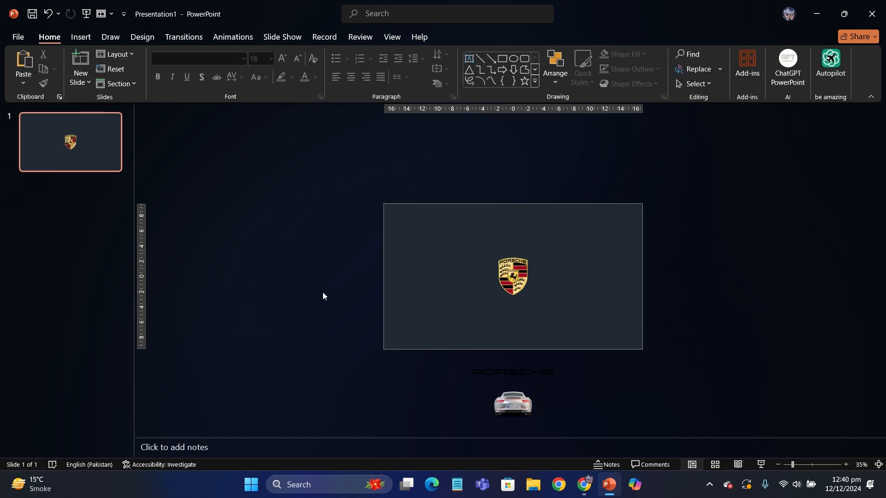
# - Duplicate slide 1 to make a second slide
pyautogui.scroll(2, 323, 293)
pyautogui.rightClick(107, 151)
pyautogui.click(165, 268)
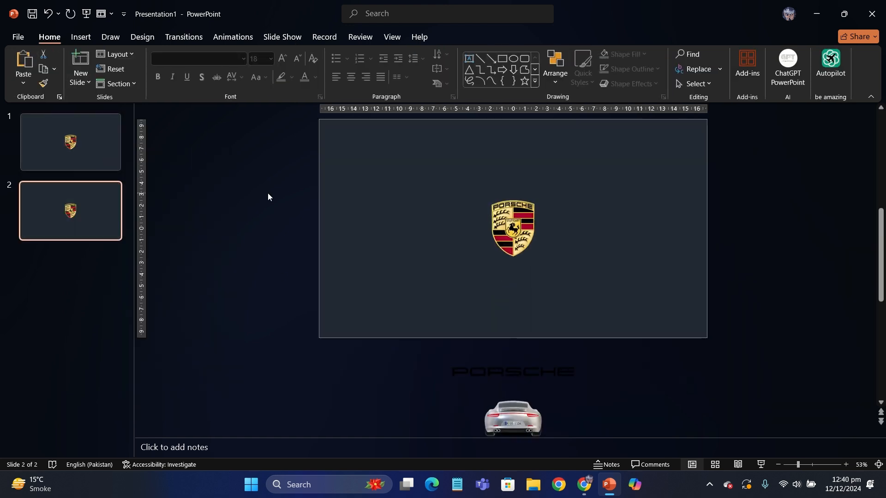
# - Shorten the dark rectangle on slide 2 to expose a white strip along the bottom, and move the crest up
pyautogui.scroll(-2, 451, 248)
pyautogui.click(451, 247)
pyautogui.moveTo(517, 351); pyautogui.dragTo(514, 317)
pyautogui.click(515, 278)
pyautogui.moveTo(516, 280); pyautogui.dragTo(518, 249)
# - Place the 3D car in side view over slide 2's white strip, enlarged to about 26.8 cm wide and centered
pyautogui.click(517, 424)
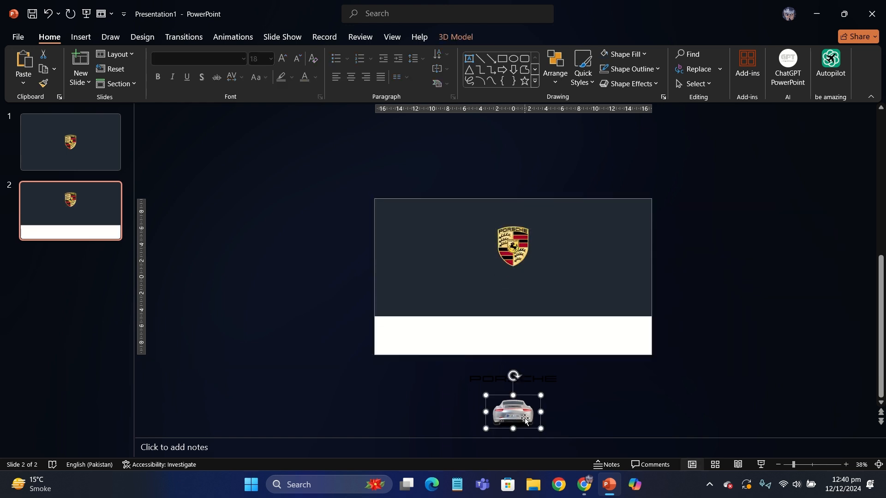
pyautogui.moveTo(525, 419); pyautogui.dragTo(524, 330)
pyautogui.click(457, 36)
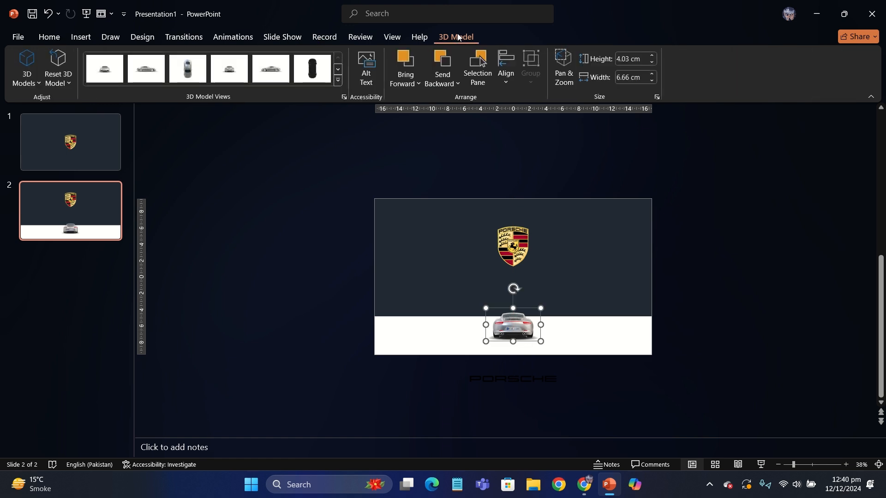
pyautogui.click(281, 71)
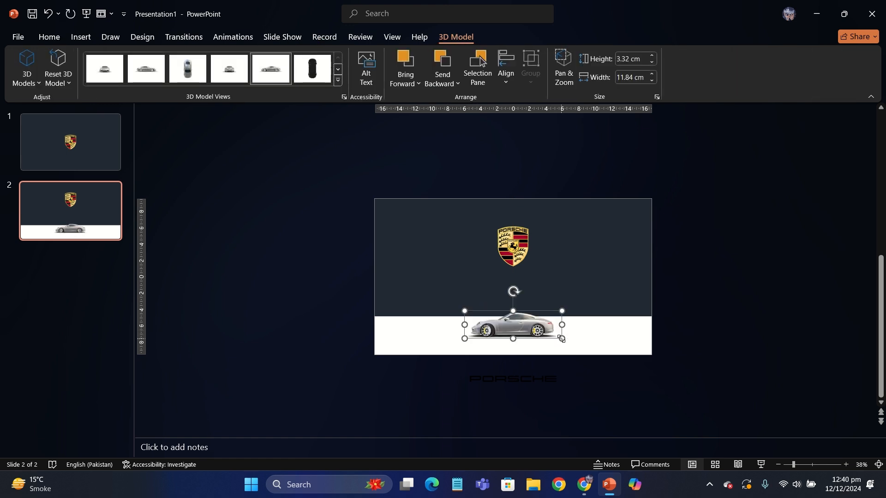
pyautogui.moveTo(561, 338); pyautogui.dragTo(615, 340)
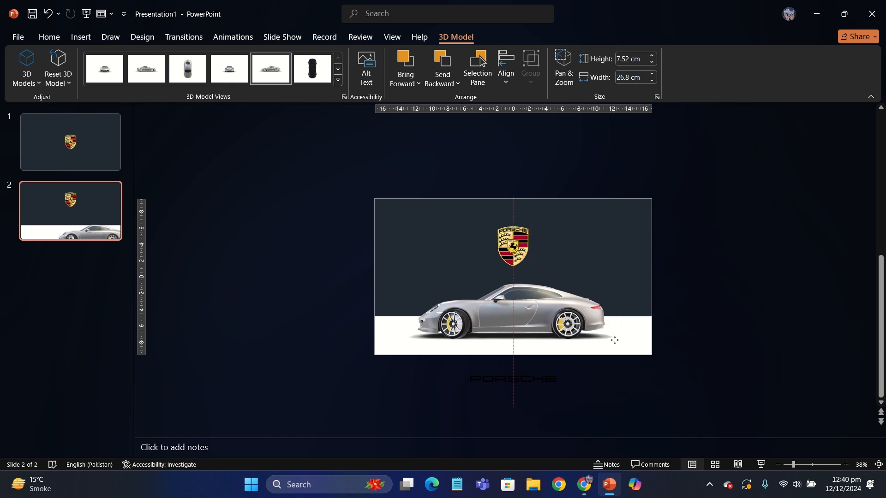
# - Move the PORSCHE wordmark to just above the car and shrink the crest to about 3.71 × 2.99 cm, centered near the slide's top
pyautogui.moveTo(541, 386); pyautogui.dragTo(540, 351)
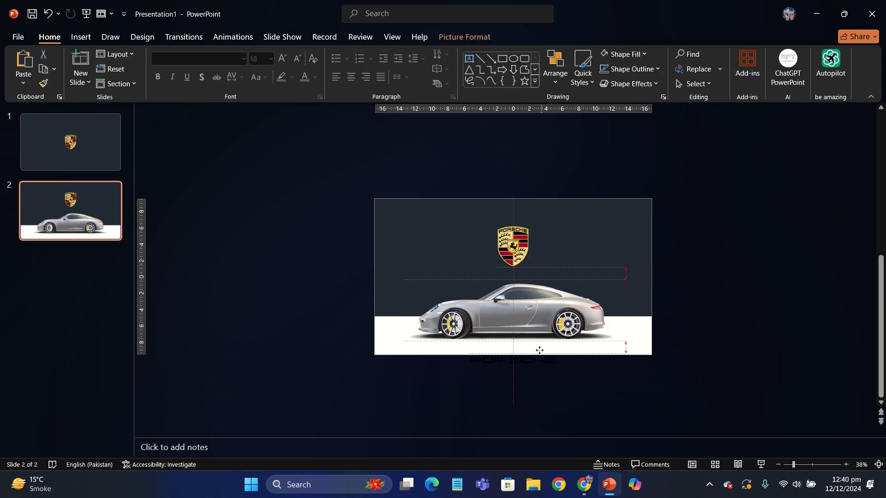
pyautogui.moveTo(529, 279); pyautogui.dragTo(528, 277)
pyautogui.click(514, 246)
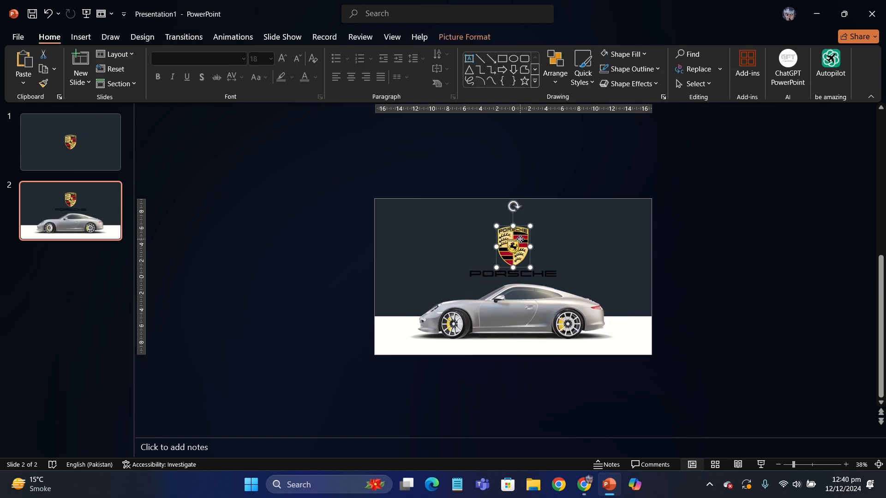
pyautogui.moveTo(513, 247)
pyautogui.mouseDown()
pyautogui.moveTo(513, 235)
pyautogui.moveTo(523, 245)
pyautogui.moveTo(537, 237)
pyautogui.moveTo(520, 235)
pyautogui.mouseUp()
pyautogui.press('shift')
pyautogui.press('shift')
pyautogui.press('shift')
pyautogui.press('shift')
pyautogui.press('shift')
pyautogui.click(293, 152)
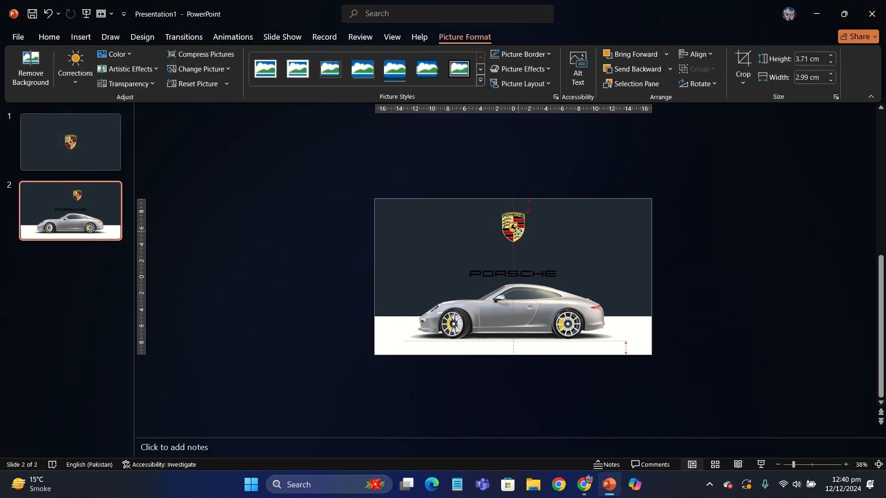
# - Move the PORSCHE wordmark up to sit just beneath the crest
pyautogui.click(538, 274)
pyautogui.moveTo(537, 273); pyautogui.dragTo(538, 257)
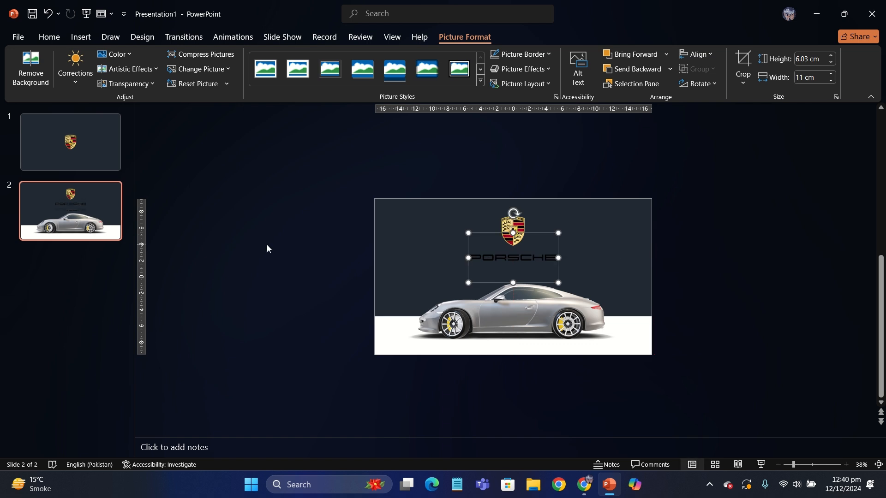
pyautogui.click(267, 248)
# - Add a text box over the car reading PORSCHE CARRERA S and color its text white
pyautogui.click(469, 58)
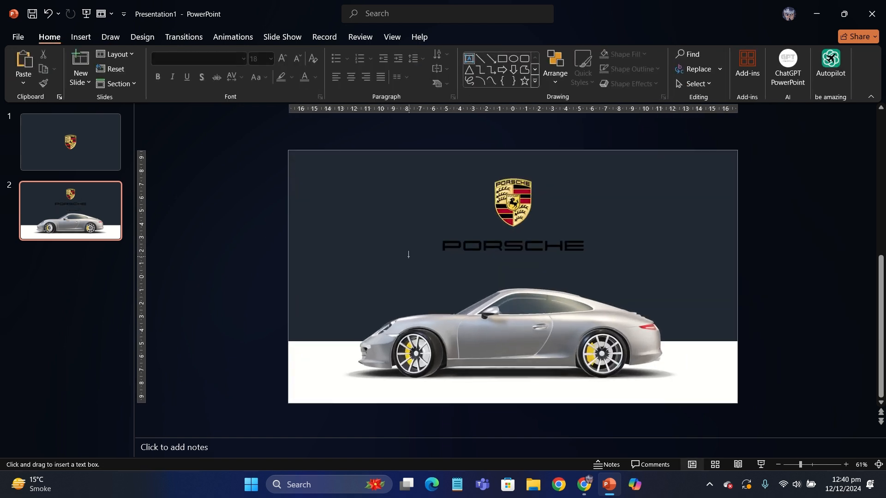
pyautogui.moveTo(614, 333); pyautogui.dragTo(663, 342)
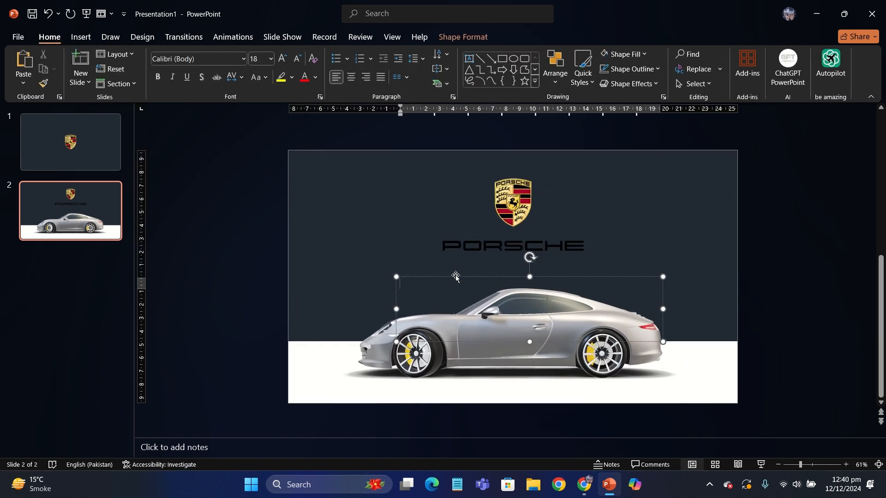
pyautogui.write('PORSCHE CARRERA S')
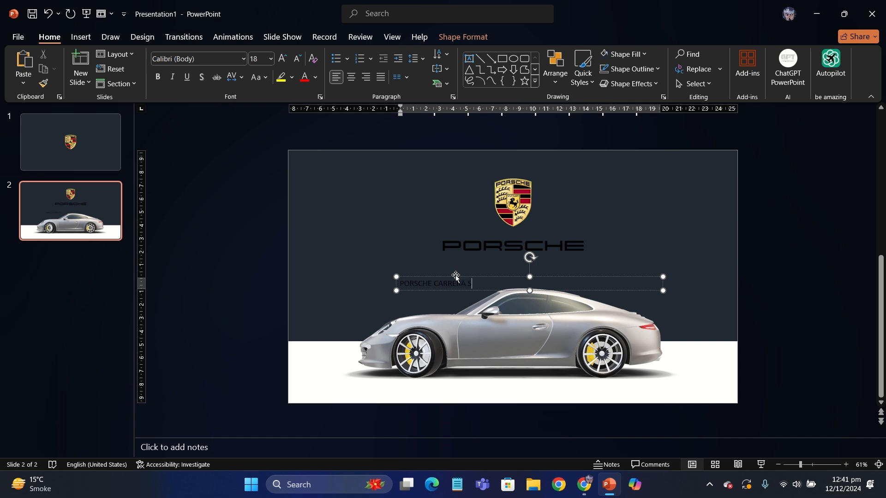
pyautogui.click(458, 290)
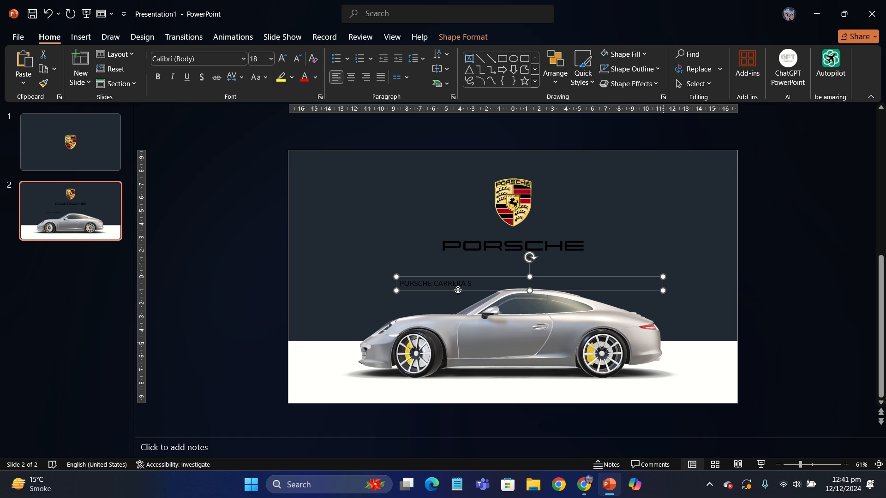
pyautogui.click(316, 77)
pyautogui.click(307, 131)
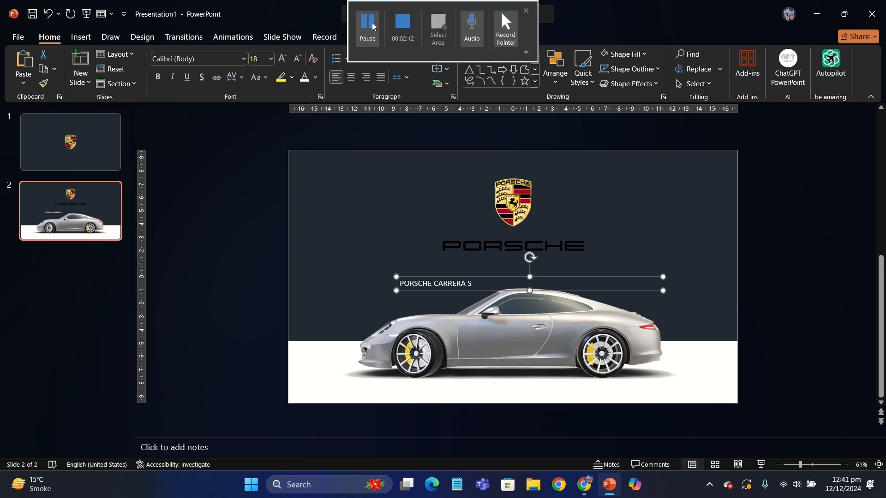
# - Try Arial Rounded MT Bold and Aharoni as the font of the PORSCHE CARRERA S title
pyautogui.click(242, 59)
pyautogui.click(238, 320)
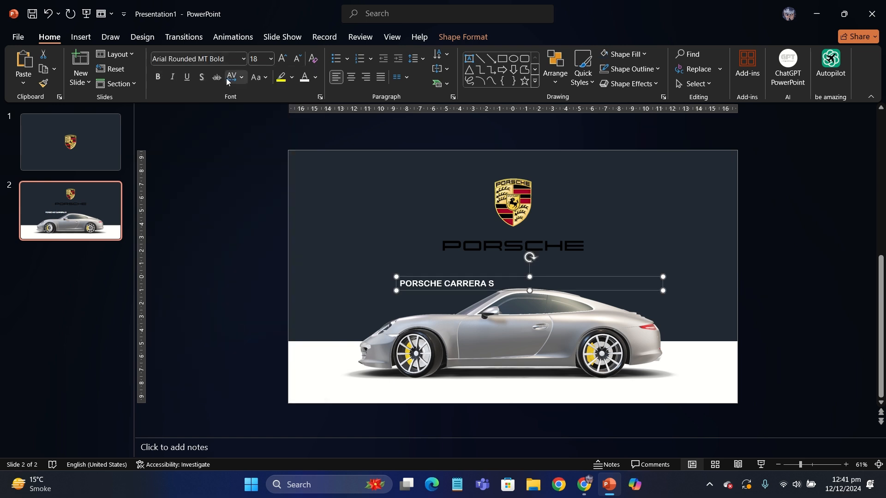
pyautogui.click(194, 58)
pyautogui.write('Aharoni')
pyautogui.press('Return')
# - Enlarge the title text to 80 pt and widen its text box so the title fits on one line
pyautogui.click(282, 60)
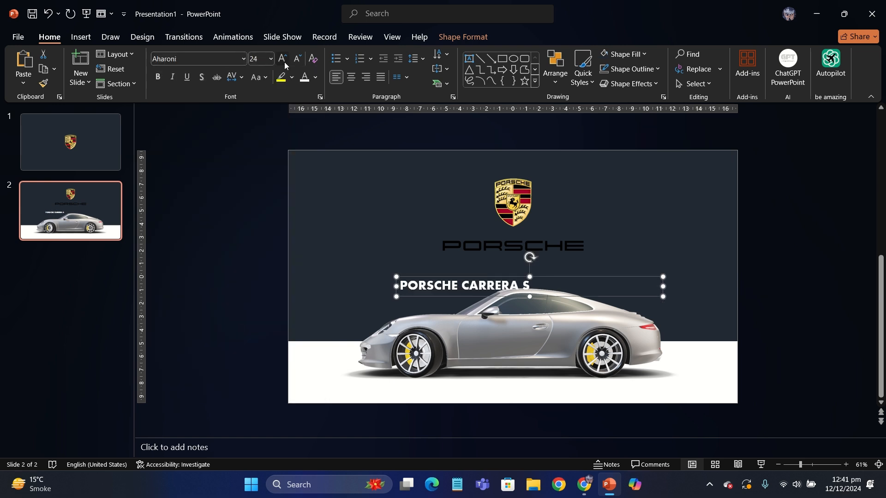
pyautogui.click(282, 60)
pyautogui.click(283, 60)
pyautogui.click(282, 60)
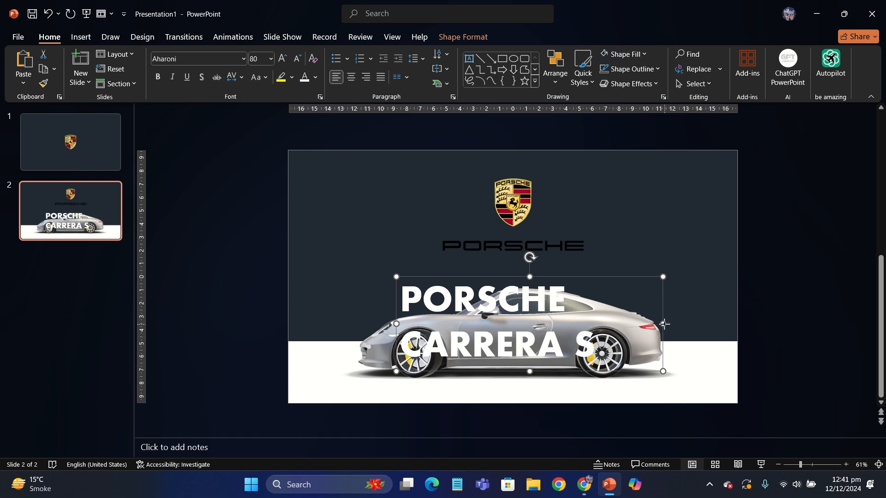
pyautogui.moveTo(664, 324); pyautogui.dragTo(714, 311)
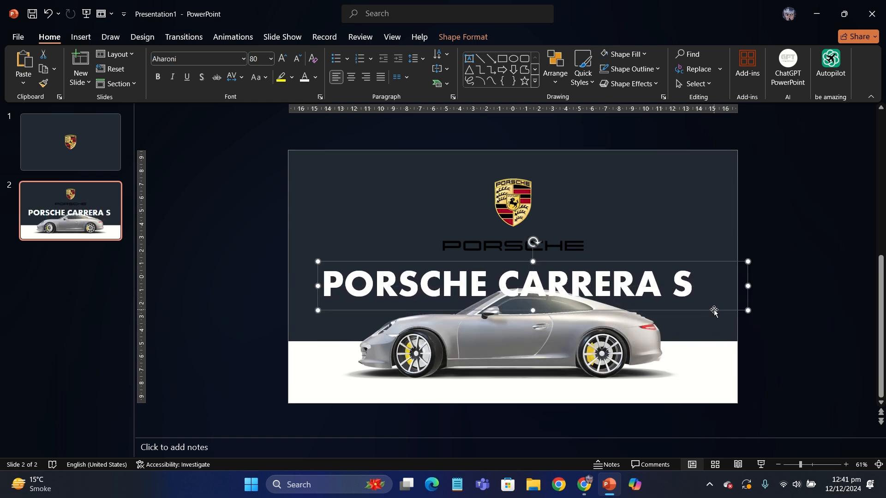
# - Reduce the title to 72 pt with centered alignment and center its text box horizontally on the slide
pyautogui.click(299, 64)
pyautogui.click(351, 78)
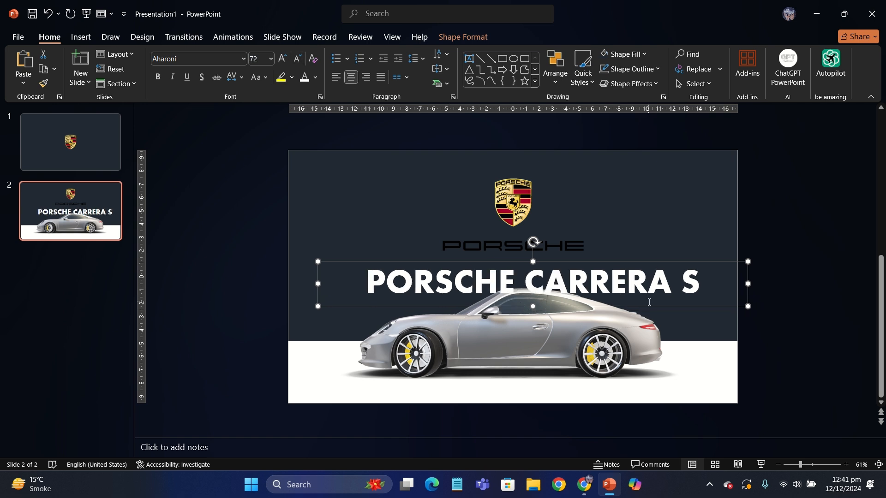
pyautogui.moveTo(648, 305); pyautogui.dragTo(628, 305)
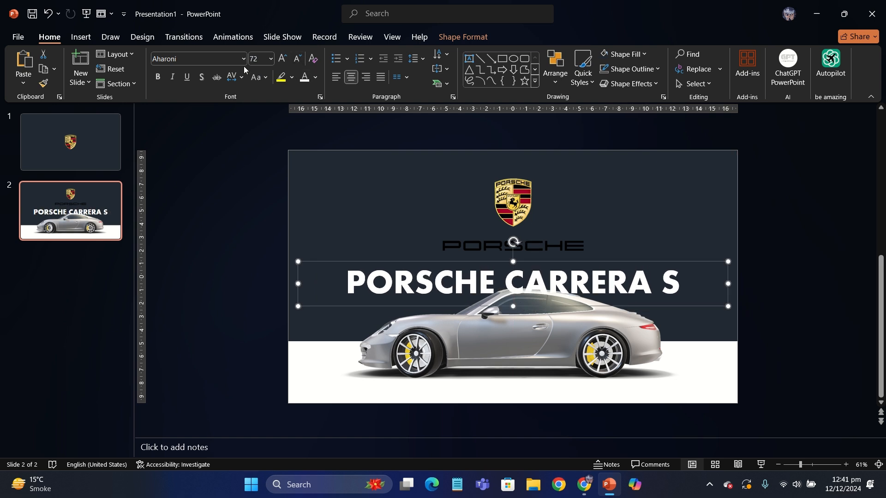
# - Change the title's font to Arial Black at 66 pt and nudge the text box slightly down
pyautogui.click(243, 59)
pyautogui.click(231, 343)
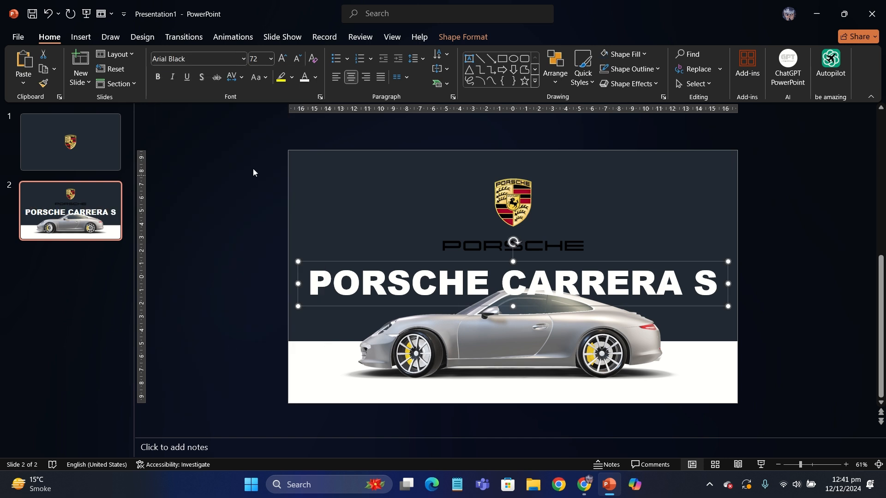
pyautogui.click(297, 58)
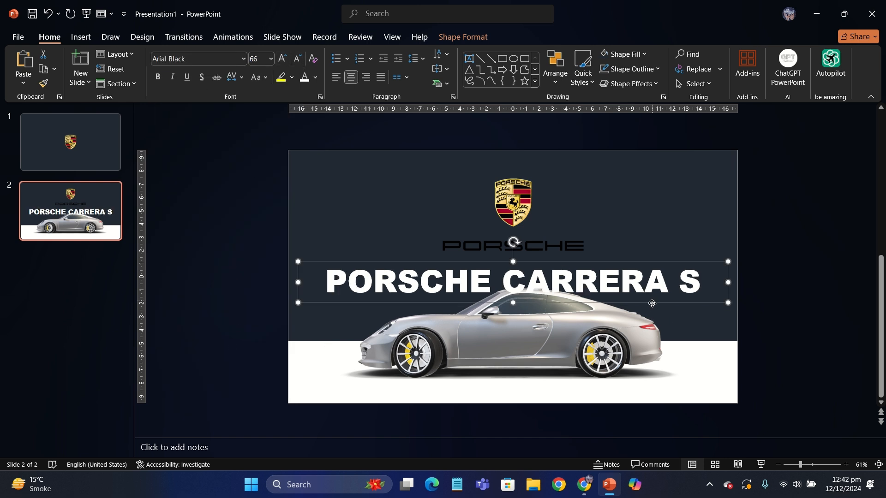
pyautogui.moveTo(652, 304); pyautogui.dragTo(654, 305)
# - Set the title's text fill transparency to 86%
pyautogui.rightClick(571, 267)
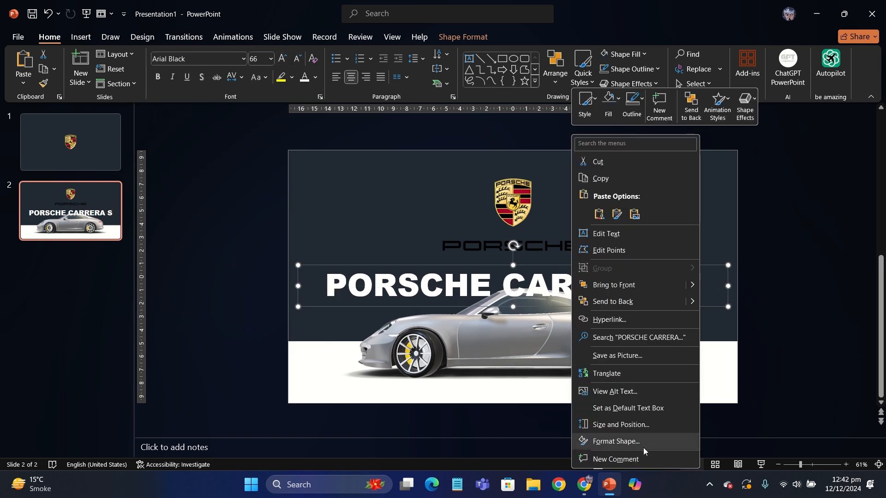
pyautogui.click(643, 444)
pyautogui.click(813, 138)
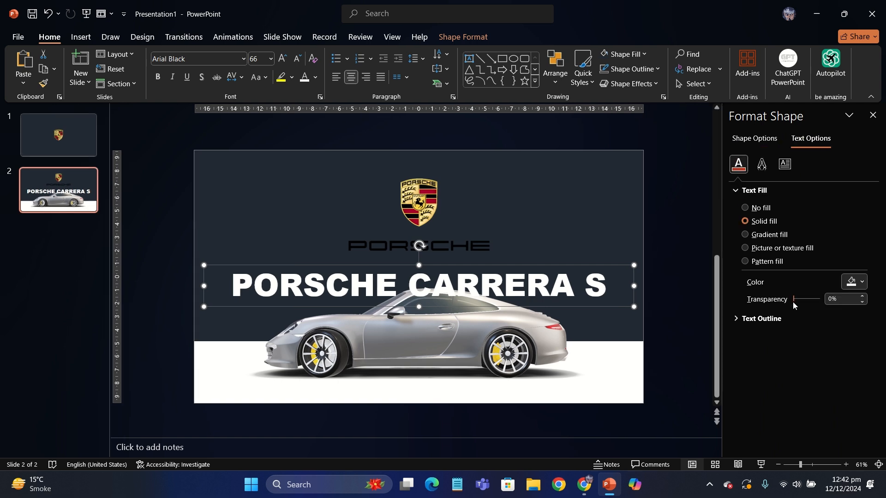
pyautogui.moveTo(793, 305); pyautogui.dragTo(816, 301)
# - Send the title backward behind the car and move it up slightly, just above the car's roof
pyautogui.rightClick(622, 308)
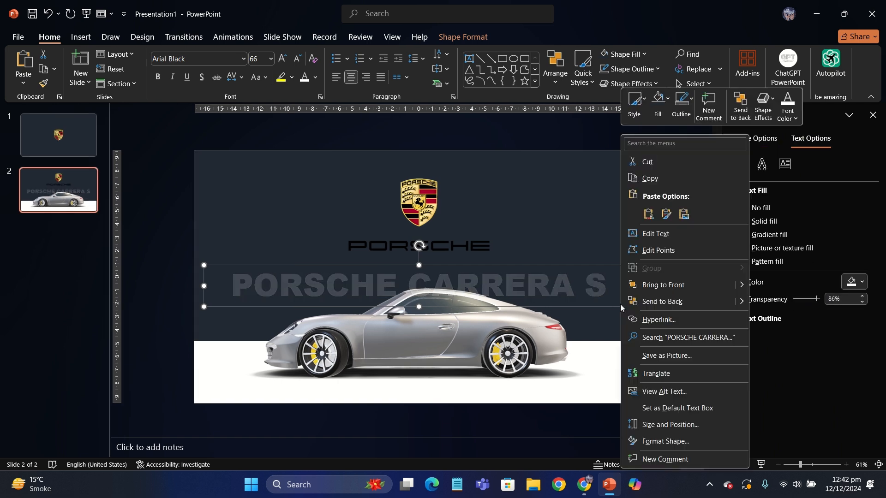
pyautogui.moveTo(662, 302)
pyautogui.click(801, 321)
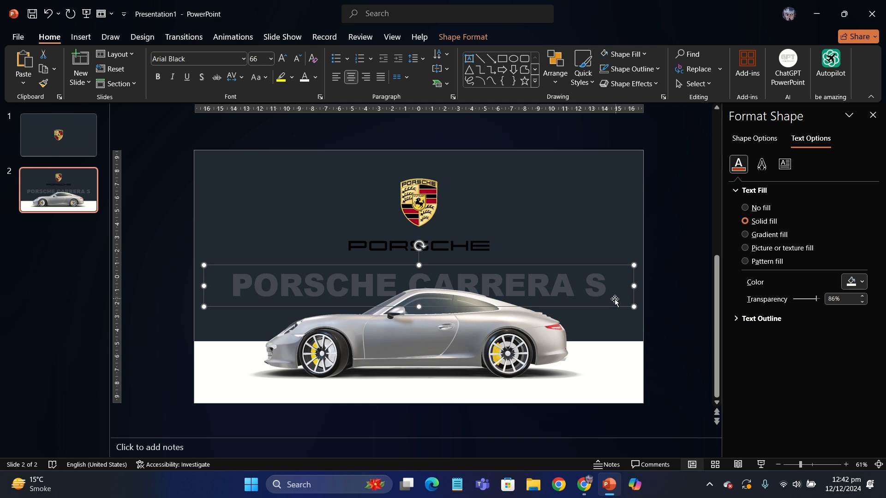
pyautogui.moveTo(616, 308); pyautogui.dragTo(615, 298)
pyautogui.click(674, 250)
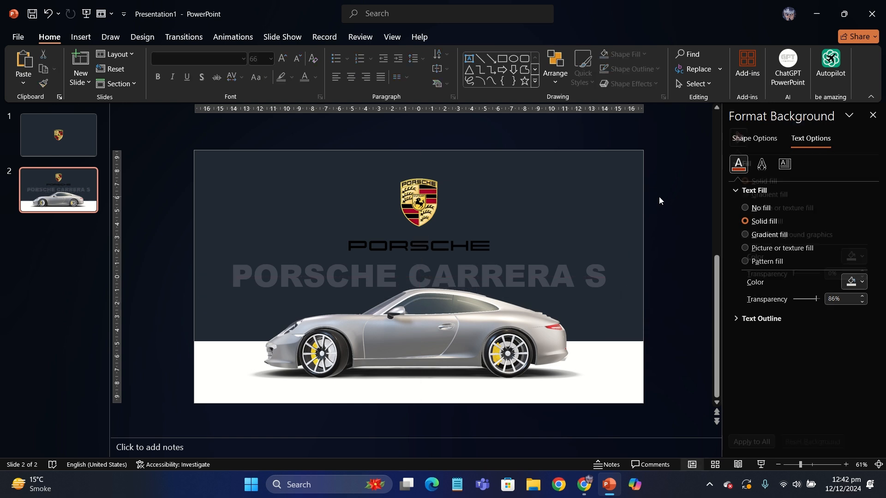
pyautogui.click(869, 119)
# - Copy the PORSCHE CARRERA S title onto slide 1, place it off the slide below the bottom edge, and return to slide 2
pyautogui.click(670, 299)
pyautogui.press('Tab')
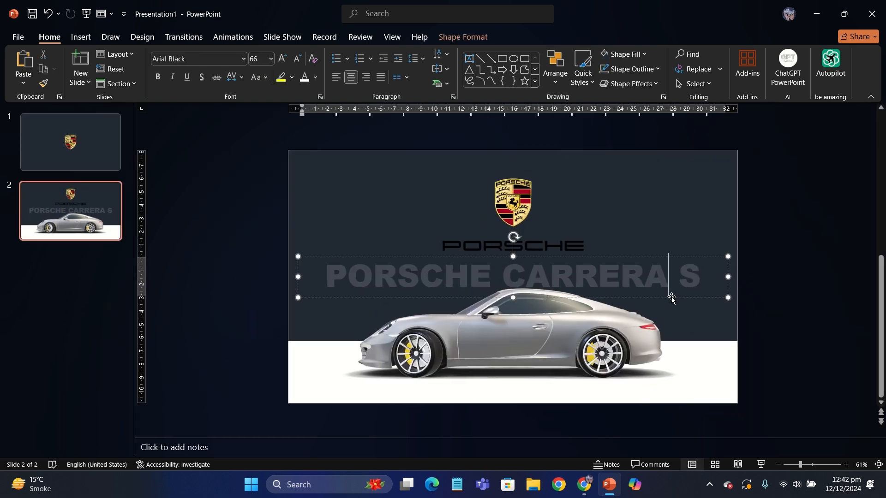
pyautogui.hotkey('ctrl', 'c')
pyautogui.click(106, 157)
pyautogui.hotkey('ctrl', 'v')
pyautogui.scroll(-2, 504, 326)
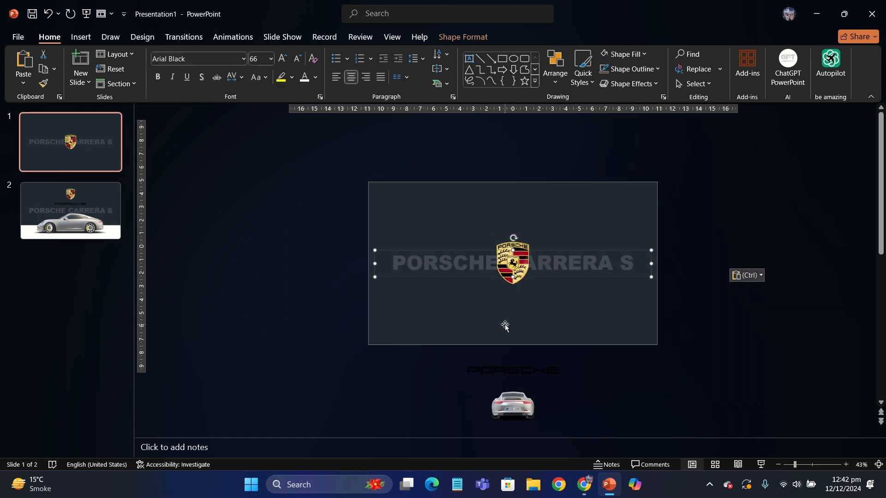
pyautogui.moveTo(538, 289); pyautogui.dragTo(541, 407)
pyautogui.click(95, 203)
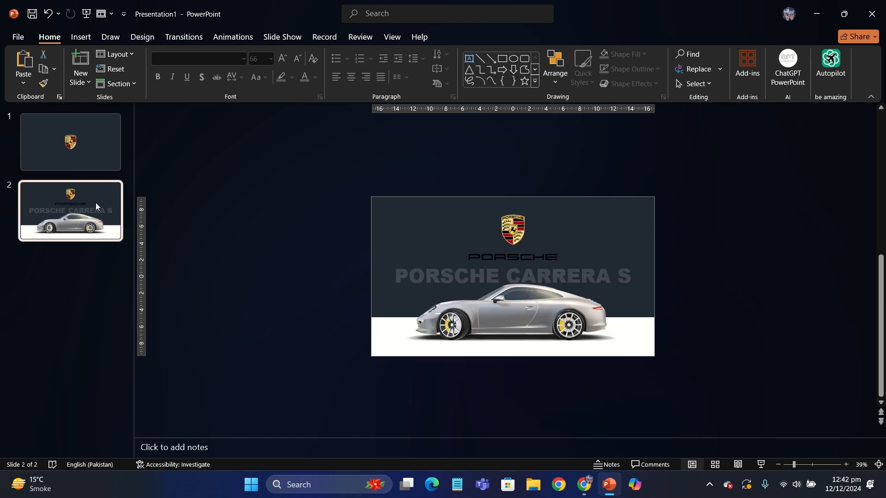
# - Duplicate slide 2 and resize the dark rectangle on the new slide to cover its left half at full height
pyautogui.rightClick(96, 203)
pyautogui.click(154, 317)
pyautogui.scroll(1, 292, 230)
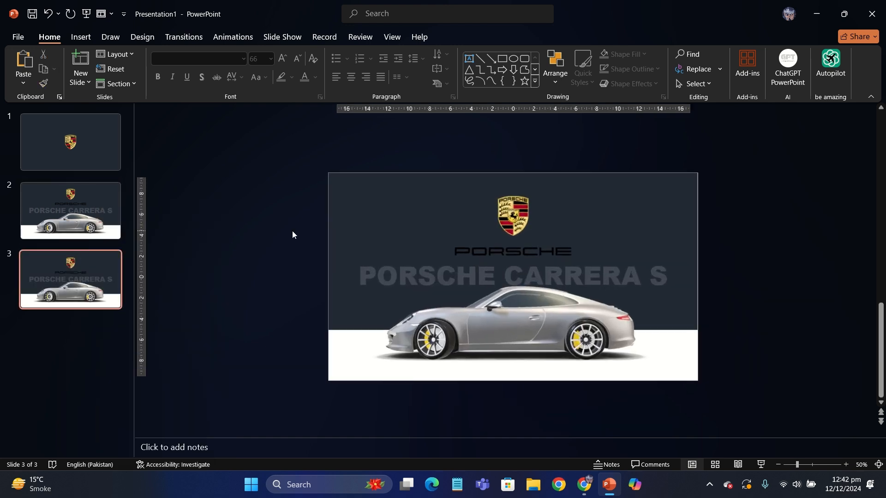
pyautogui.click(446, 283)
pyautogui.moveTo(514, 331); pyautogui.dragTo(516, 381)
pyautogui.moveTo(698, 277); pyautogui.dragTo(514, 277)
# - Shrink the Porsche crest into the slide's upper-right corner and the PORSCHE wordmark into its upper-left corner
pyautogui.click(520, 218)
pyautogui.moveTo(495, 197); pyautogui.dragTo(684, 196)
pyautogui.click(563, 257)
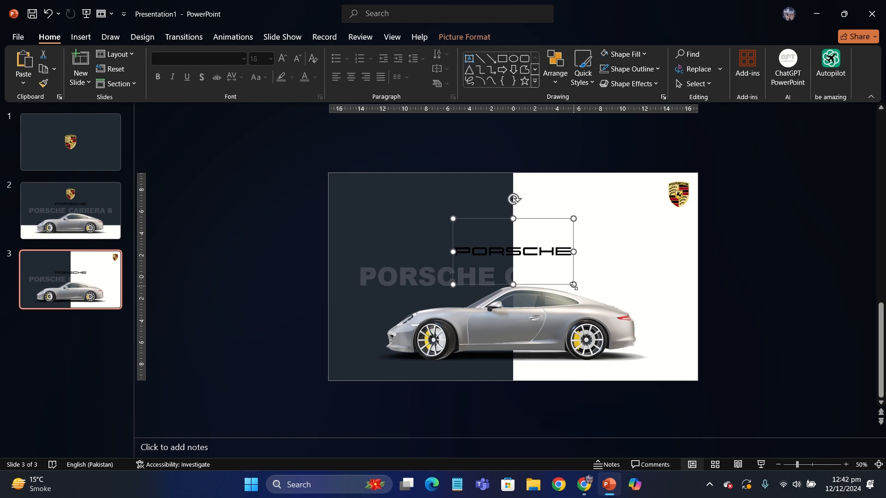
pyautogui.moveTo(574, 269); pyautogui.dragTo(370, 199)
pyautogui.click(577, 204)
pyautogui.scroll(1, 577, 203)
# - Reduce the PORSCHE CARRERA S title to 32 pt, left-align it and move it up below the wordmark
pyautogui.click(481, 259)
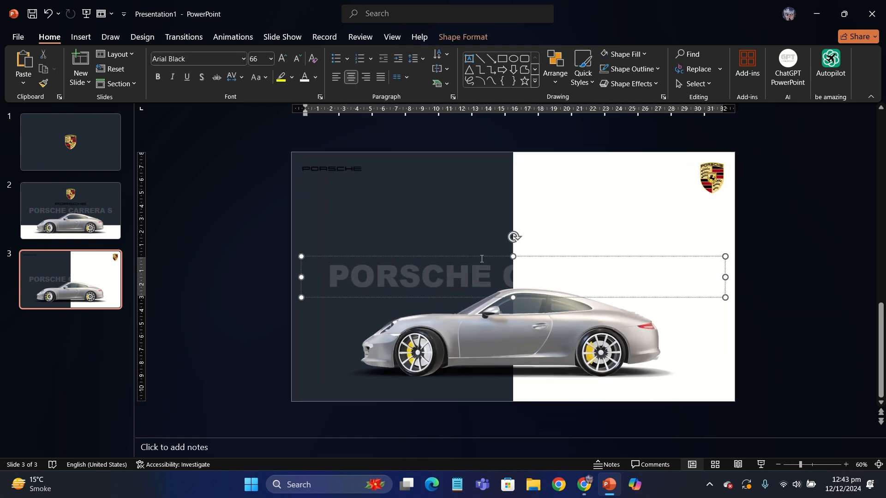
pyautogui.click(482, 256)
pyautogui.click(297, 60)
pyautogui.click(297, 60)
pyautogui.click(298, 60)
pyautogui.click(298, 60)
pyautogui.click(297, 60)
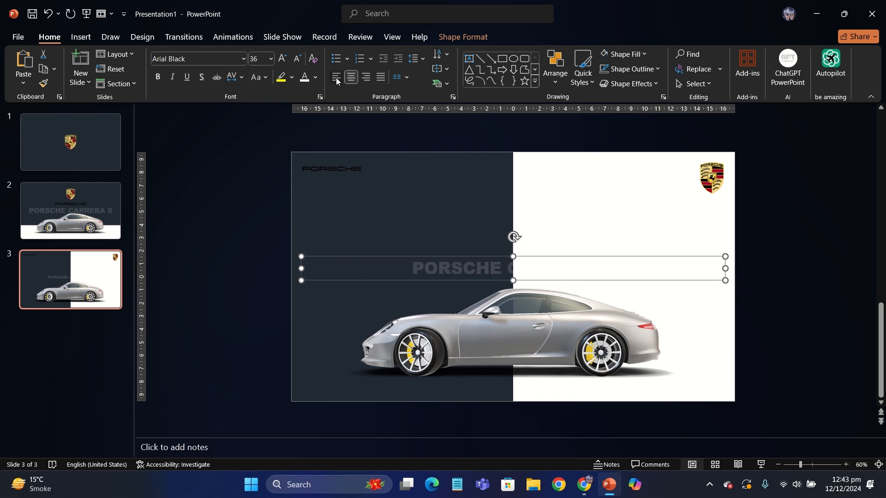
pyautogui.click(337, 77)
pyautogui.moveTo(553, 280); pyautogui.dragTo(548, 220)
pyautogui.click(297, 59)
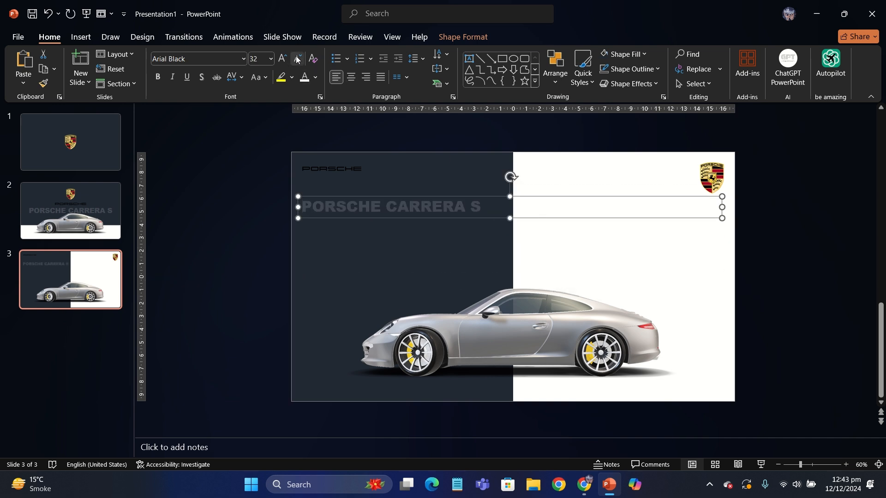
# - Make the title's white text fill fully opaque and narrow its text box to fit the dark half of the slide
pyautogui.click(316, 77)
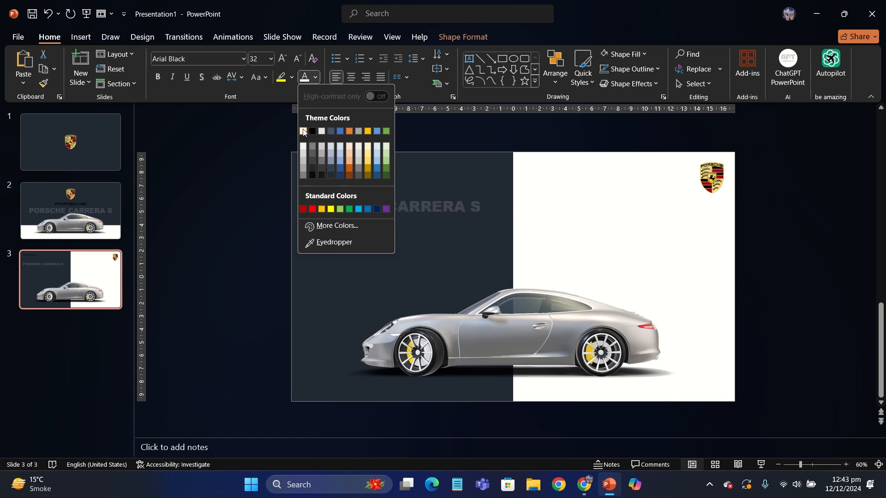
pyautogui.click(248, 196)
pyautogui.click(324, 208)
pyautogui.rightClick(324, 217)
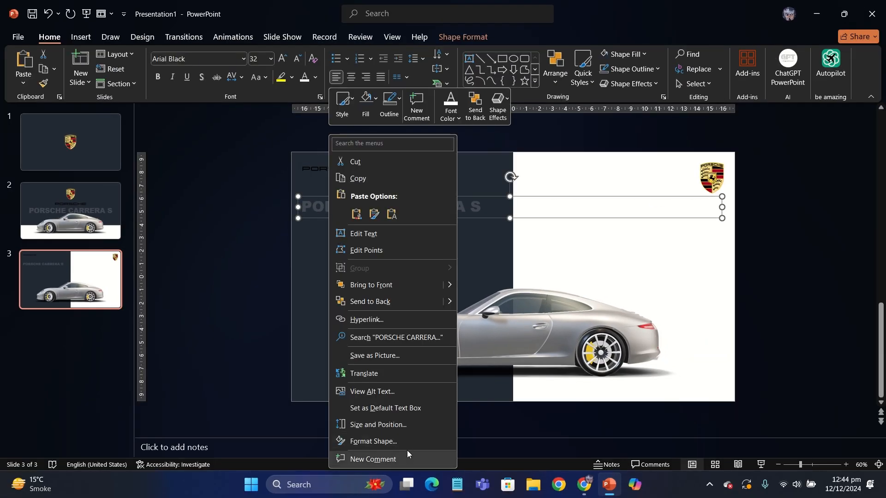
pyautogui.click(413, 443)
pyautogui.click(812, 138)
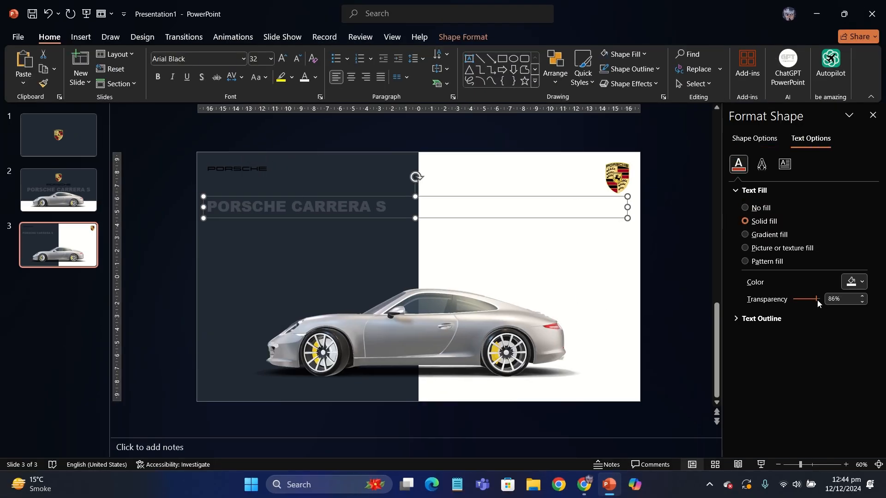
pyautogui.moveTo(816, 300); pyautogui.dragTo(794, 299)
pyautogui.click(873, 114)
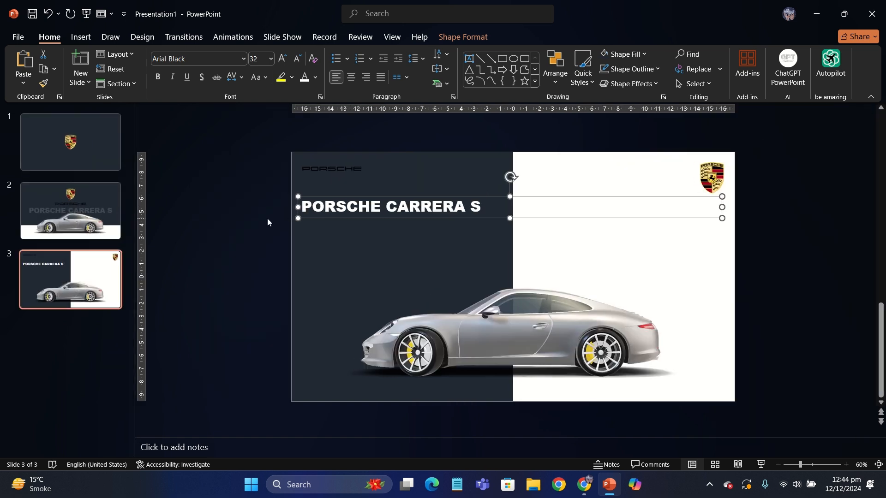
pyautogui.moveTo(726, 208); pyautogui.dragTo(497, 208)
pyautogui.click(230, 226)
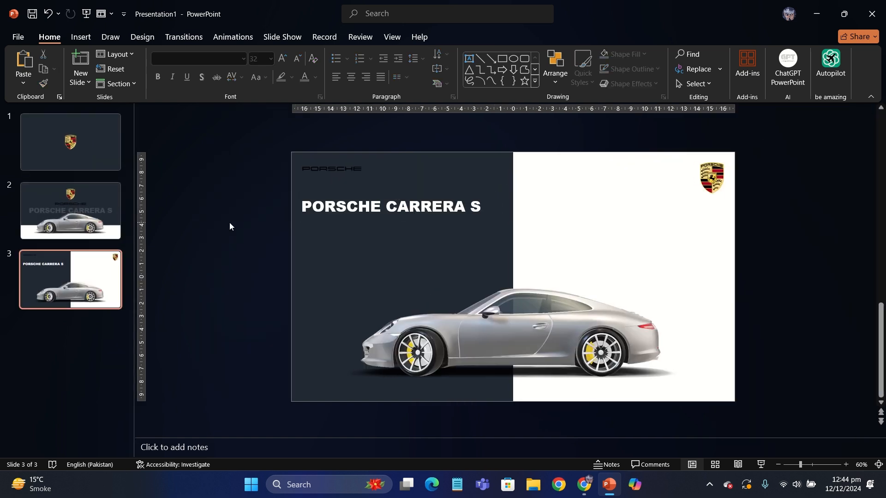
# - Draw a horizontal line about 13.73 cm long under the title, make it thicker and yellow, and nudge it slightly down
pyautogui.click(482, 59)
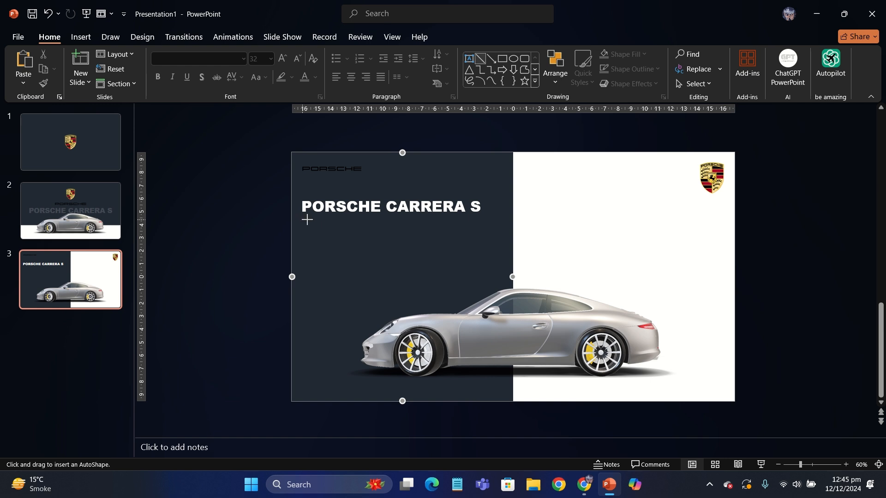
pyautogui.moveTo(480, 218); pyautogui.dragTo(481, 218)
pyautogui.click(307, 69)
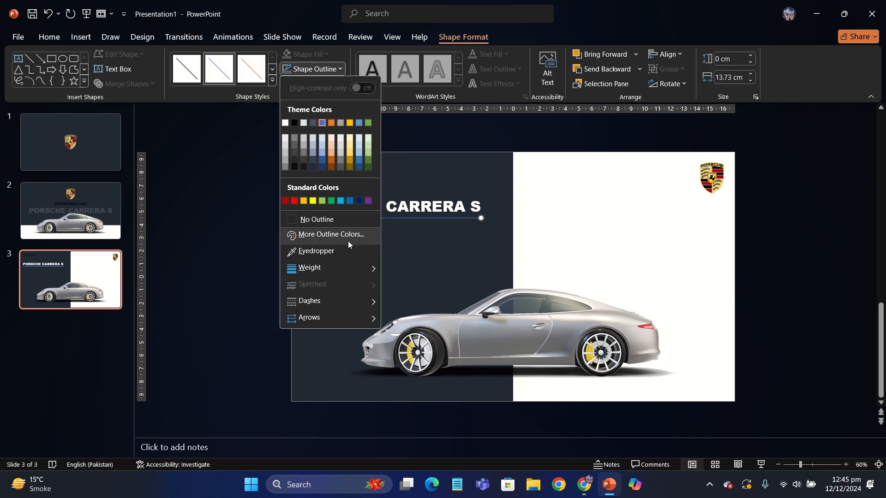
pyautogui.moveTo(314, 267)
pyautogui.click(416, 386)
pyautogui.click(320, 70)
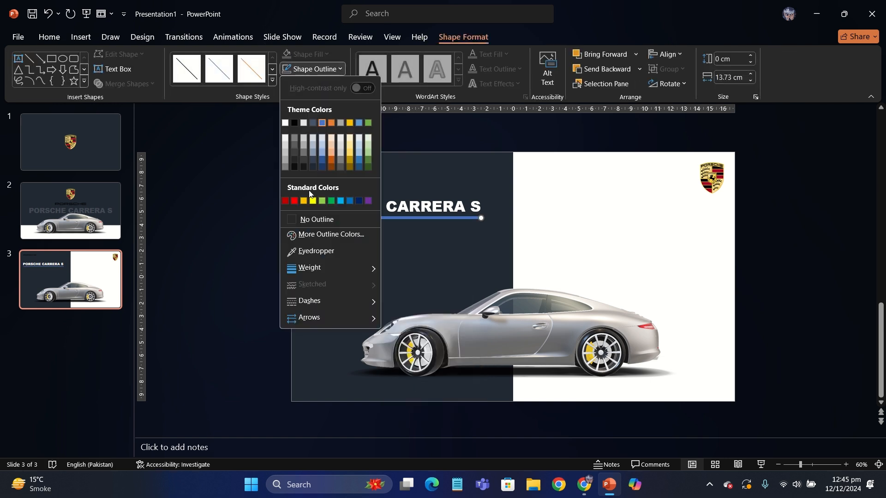
pyautogui.click(313, 204)
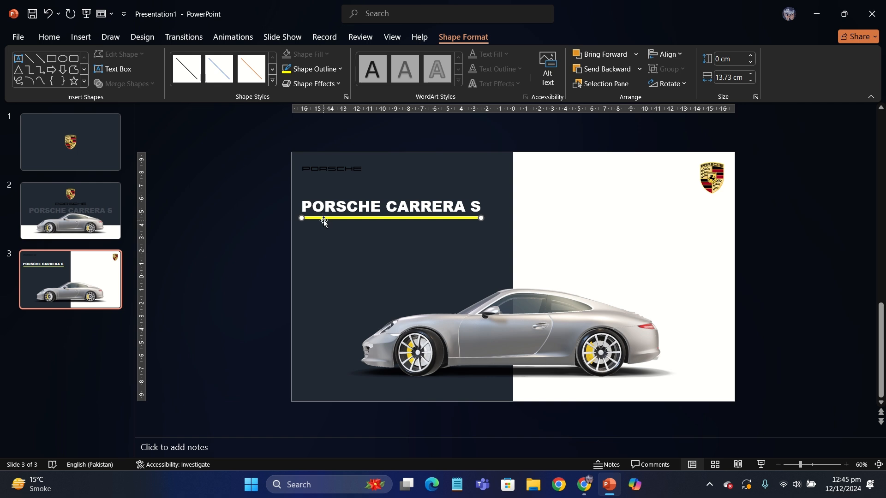
pyautogui.moveTo(324, 222); pyautogui.dragTo(324, 225)
# - Try a darker custom yellow for the line, then apply a standard bright yellow instead
pyautogui.click(315, 69)
pyautogui.click(332, 234)
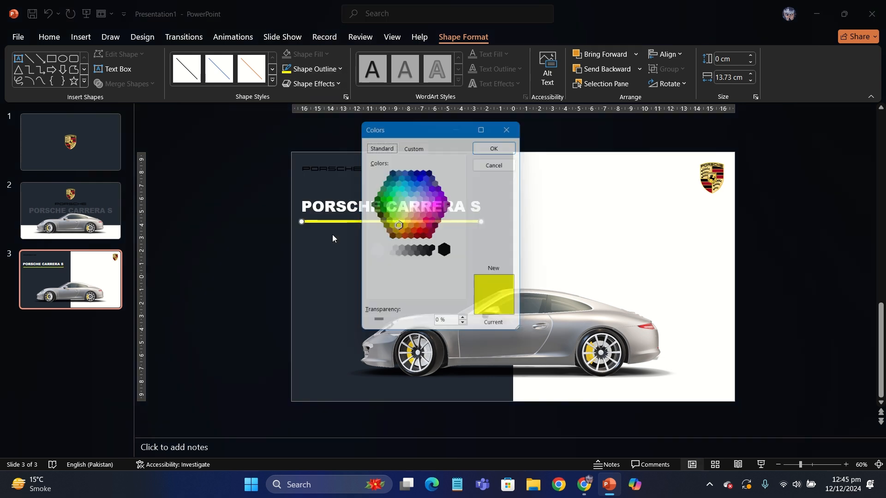
pyautogui.click(415, 145)
pyautogui.moveTo(464, 195); pyautogui.dragTo(466, 207)
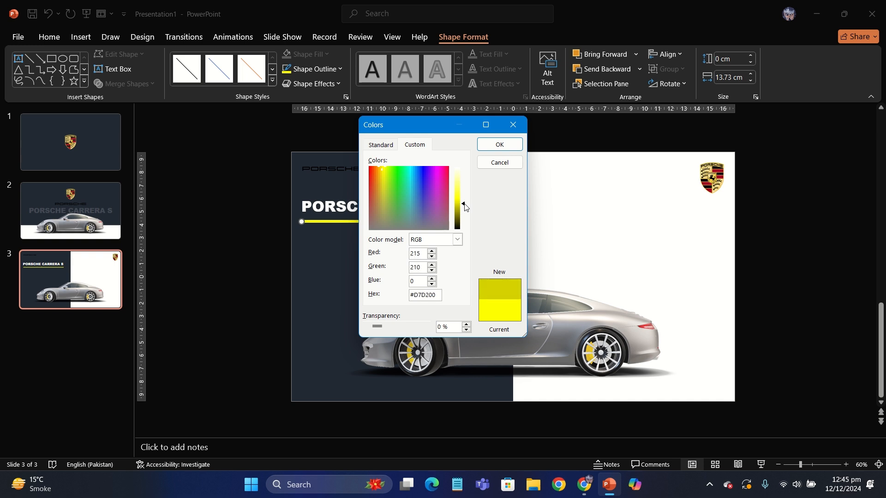
pyautogui.click(381, 145)
pyautogui.click(398, 226)
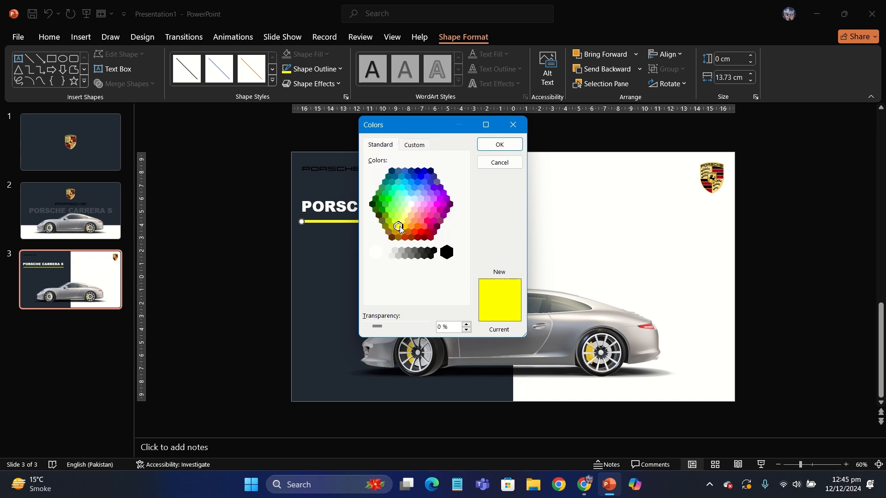
pyautogui.click(500, 144)
# - Recolor the line under the title with the standard golden orange
pyautogui.click(314, 69)
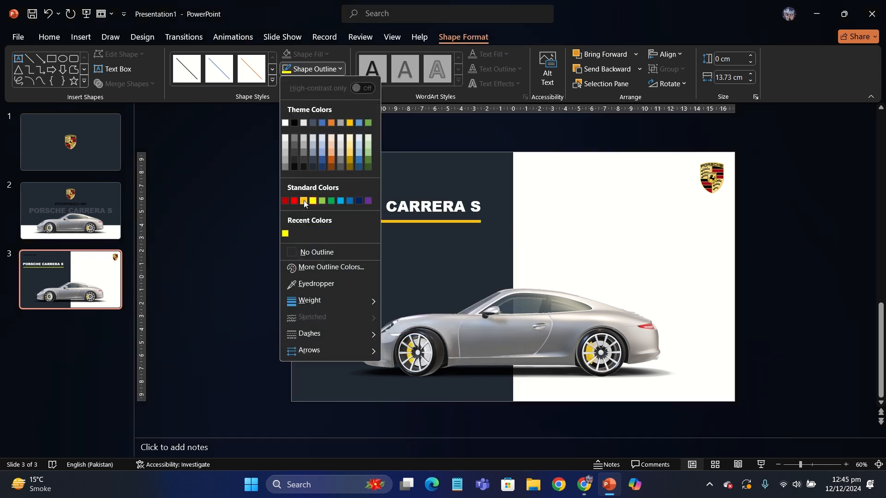
pyautogui.click(303, 201)
pyautogui.click(223, 200)
# - Paste the Porsche 911 description paragraph, place it below the title's underline and reduce its text to 14 pt
pyautogui.hotkey('ctrl', 'v')
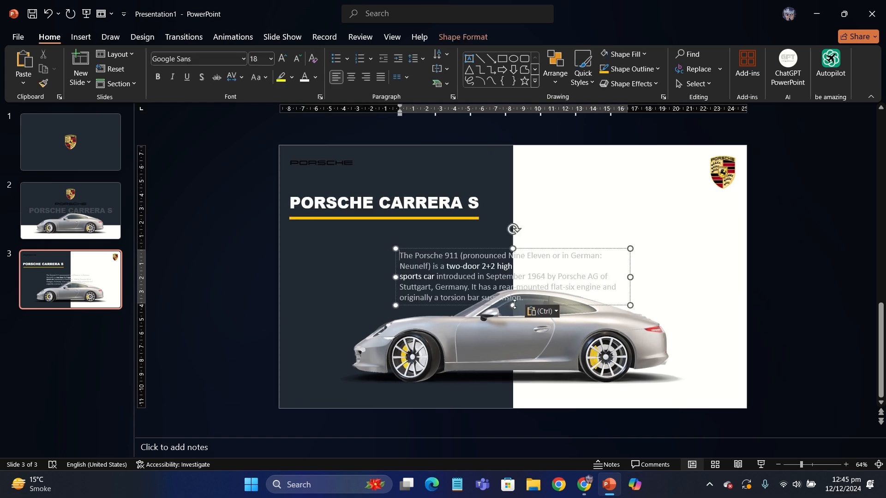
pyautogui.moveTo(514, 305); pyautogui.dragTo(453, 270)
pyautogui.click(297, 59)
pyautogui.click(298, 59)
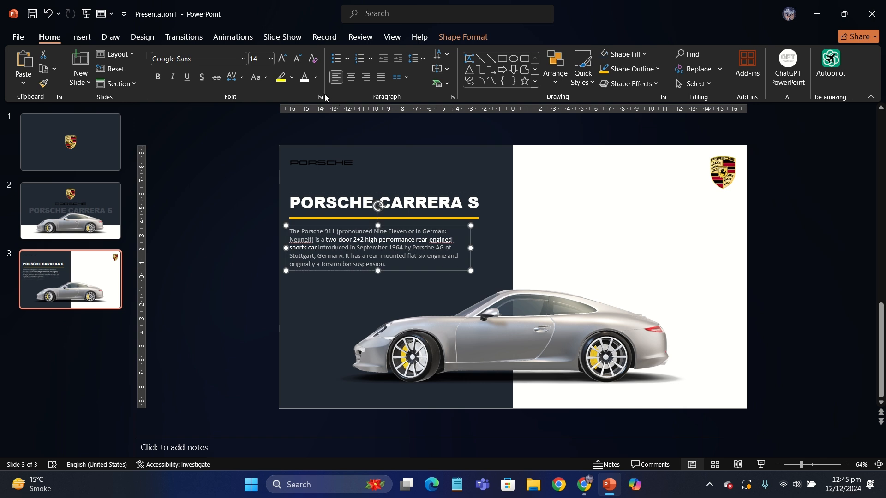
# - Format the description paragraph as white 11 pt text with double line spacing and nudge it into place under the line
pyautogui.click(315, 78)
pyautogui.click(302, 134)
pyautogui.click(297, 58)
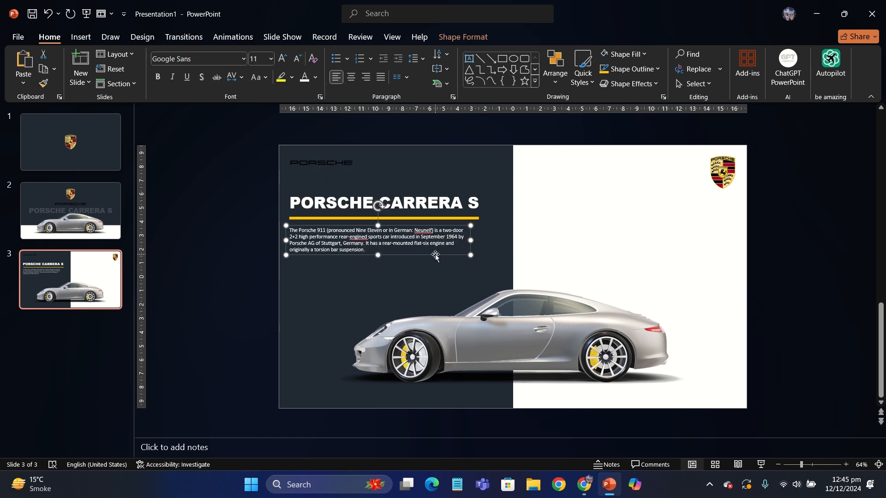
pyautogui.click(297, 59)
pyautogui.click(414, 58)
pyautogui.click(439, 107)
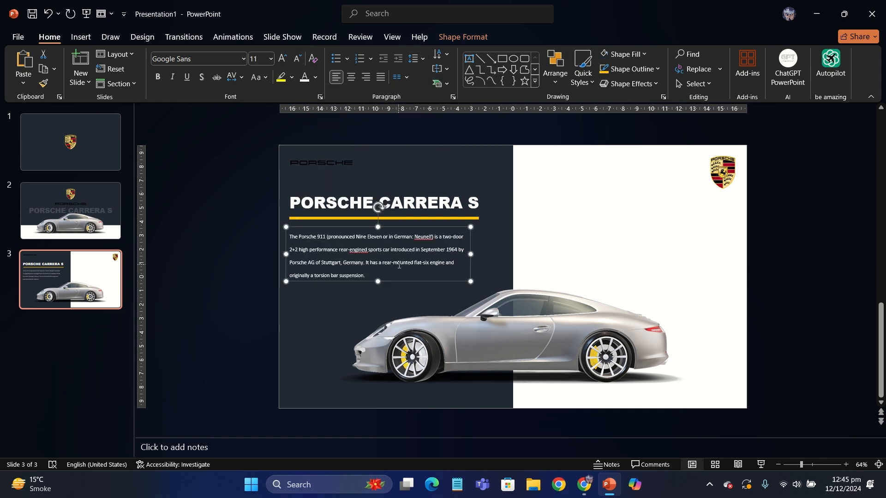
pyautogui.moveTo(395, 284); pyautogui.dragTo(395, 283)
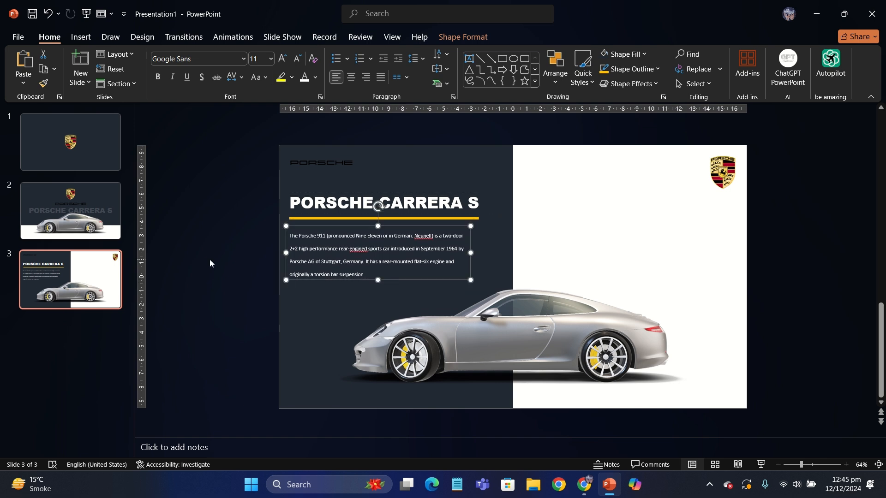
# - Change the 3D car to the angled front view from above and move it onto the slide's right half
pyautogui.click(480, 346)
pyautogui.click(452, 42)
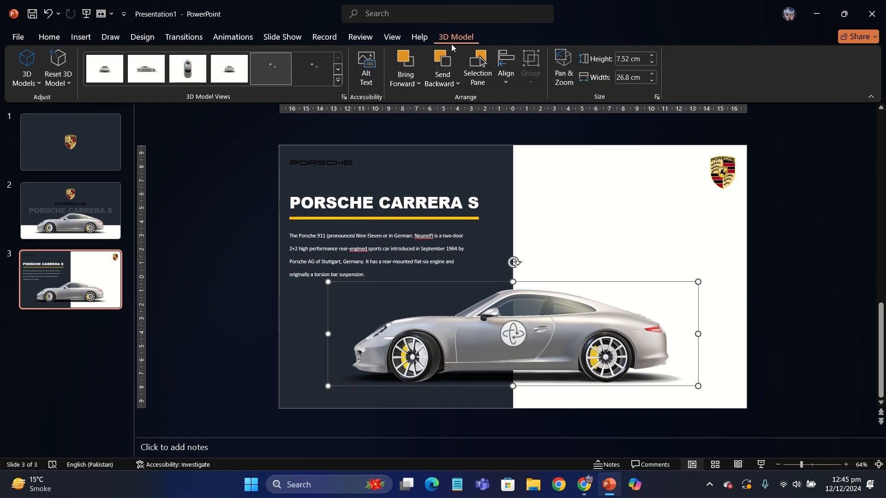
pyautogui.click(339, 80)
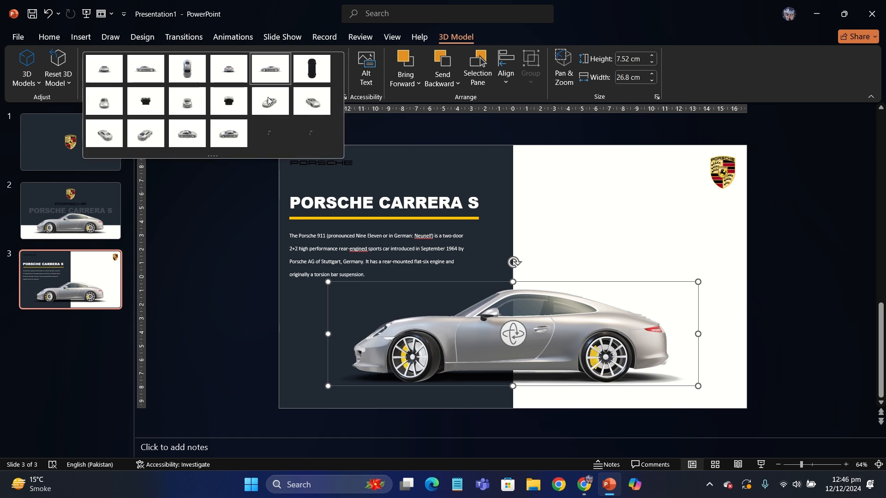
pyautogui.click(264, 102)
pyautogui.moveTo(489, 300); pyautogui.dragTo(572, 275)
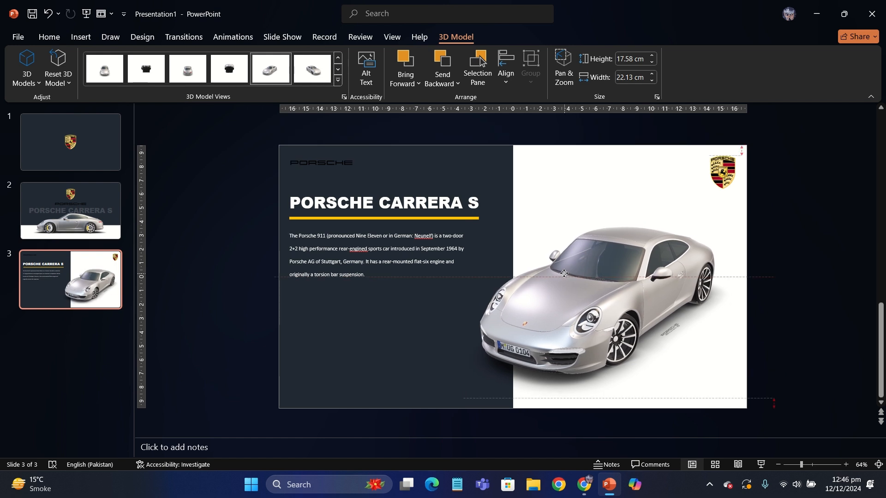
pyautogui.click(222, 258)
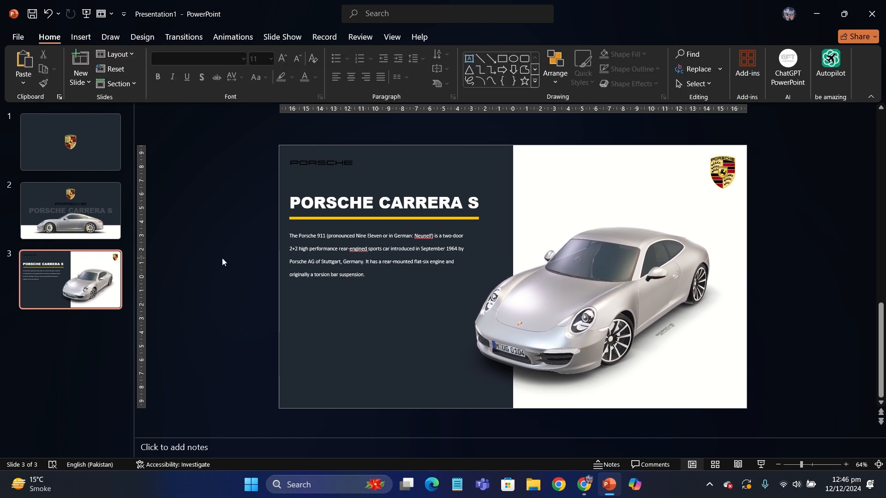
# - Add a text box reading DESCRIPTION below the paragraph and format it in white Aharoni
pyautogui.click(470, 60)
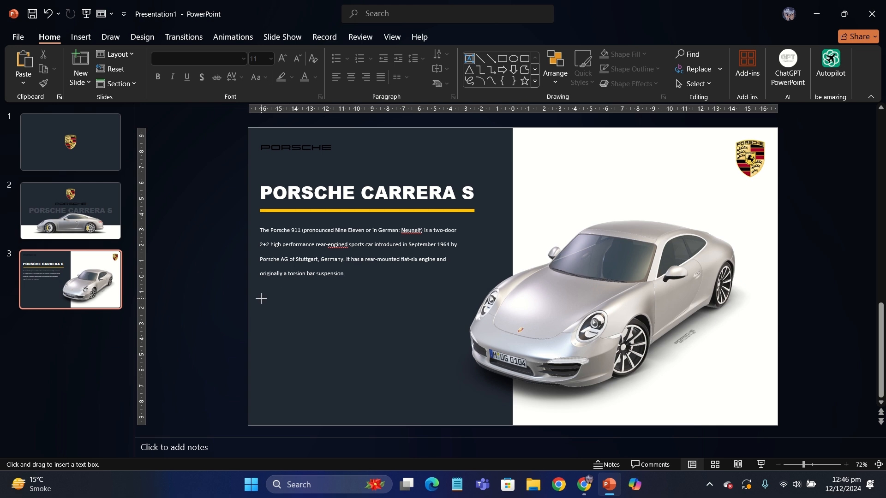
pyautogui.moveTo(261, 299); pyautogui.dragTo(343, 333)
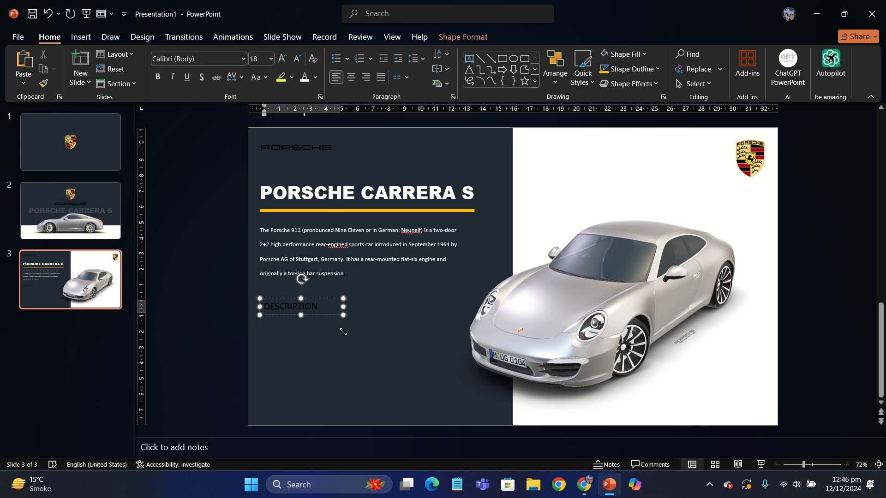
pyautogui.click(334, 316)
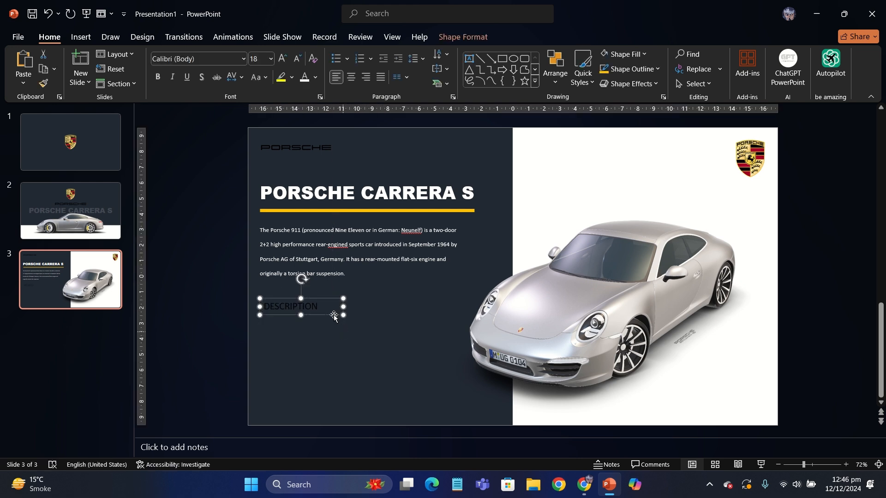
pyautogui.click(231, 58)
pyautogui.write('Aharoni')
pyautogui.press('Return')
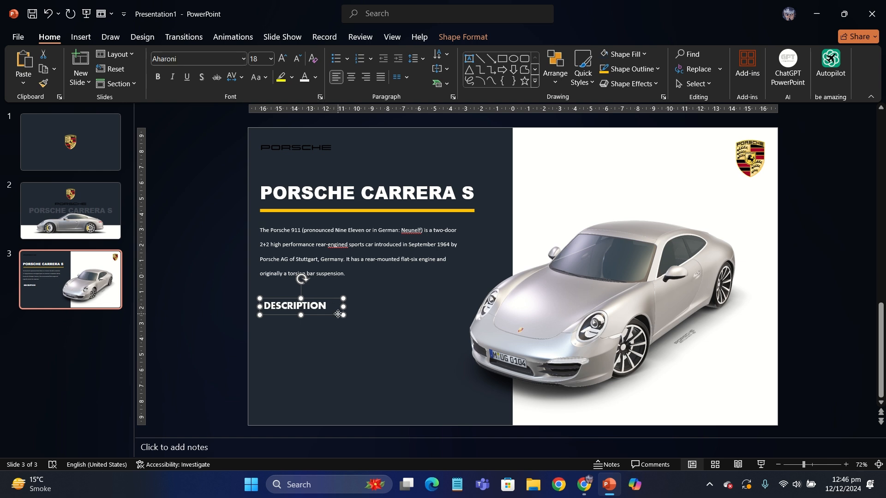
# - Align the DESCRIPTION heading with the paragraph's left edge, set Very Loose character spacing and widen its box to keep one line
pyautogui.moveTo(338, 315); pyautogui.dragTo(336, 315)
pyautogui.click(238, 81)
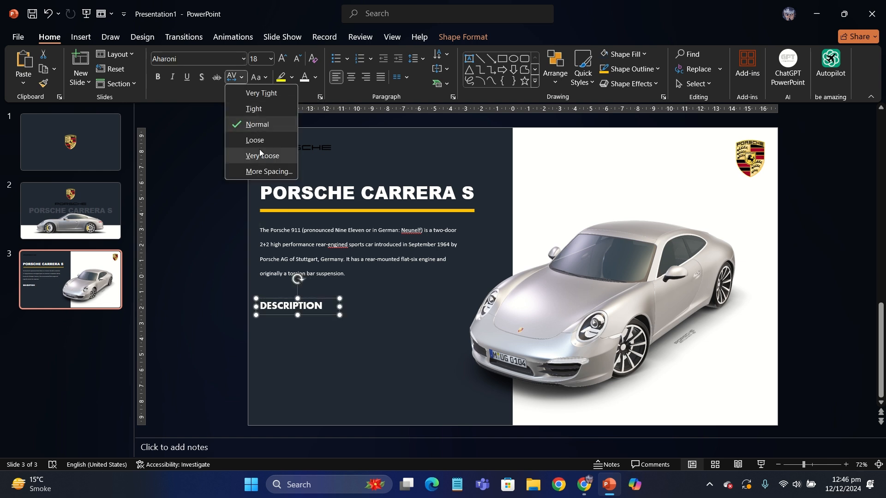
pyautogui.click(263, 157)
pyautogui.moveTo(339, 313); pyautogui.dragTo(358, 318)
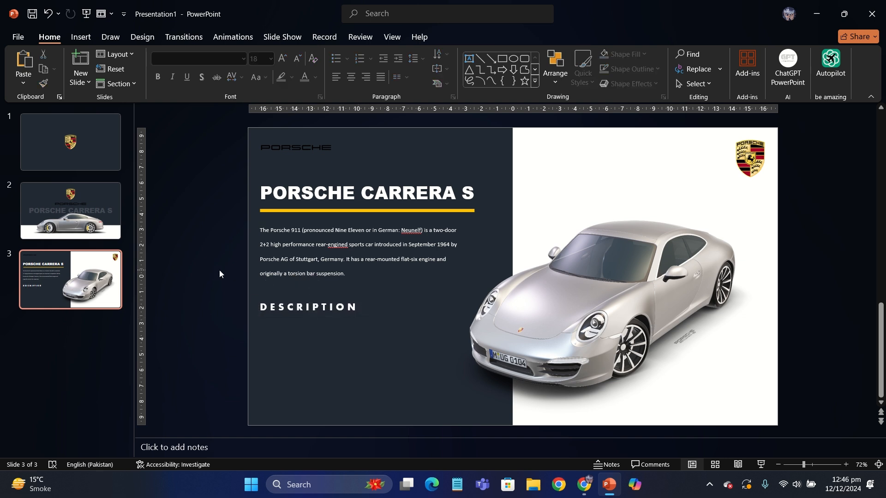
pyautogui.click(219, 269)
# - Paste the text starting "3.8-litre engine generating a maximum power output of 400 PS" onto slide 3 and move it below the DESCRIPTION heading
pyautogui.scroll(1, 206, 269)
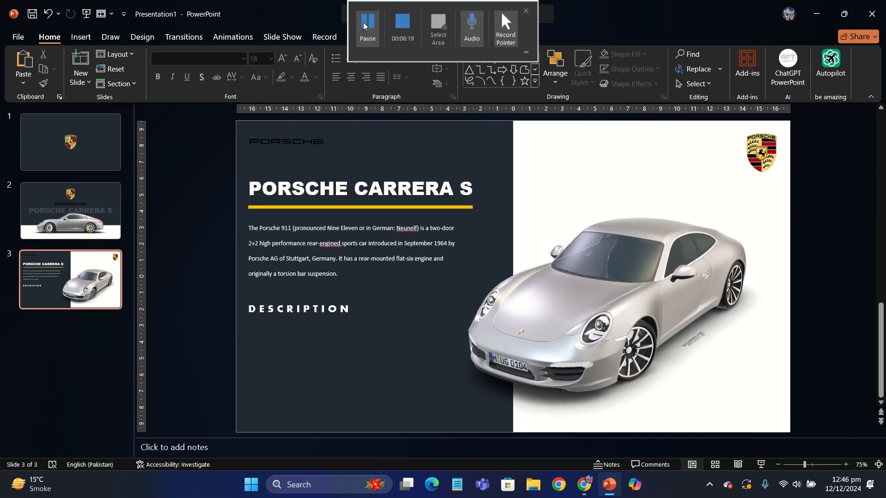
pyautogui.write('3.8-litre engine generating a maximum power output of 400 PS (294 kW; 395 hp) at 7,400 rpm and 440 N·m (325 lb·ft) of torque at 5,600 rpm.')
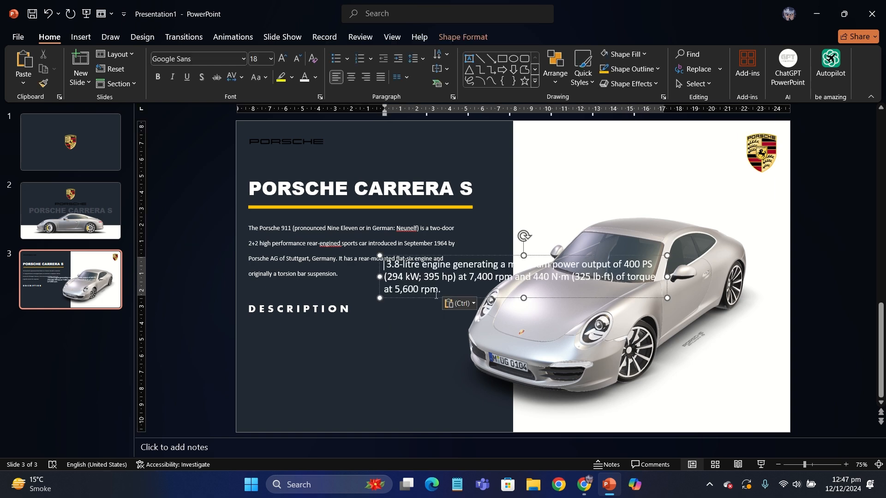
pyautogui.moveTo(436, 296); pyautogui.dragTo(311, 389)
pyautogui.click(194, 333)
pyautogui.scroll(-1, 194, 333)
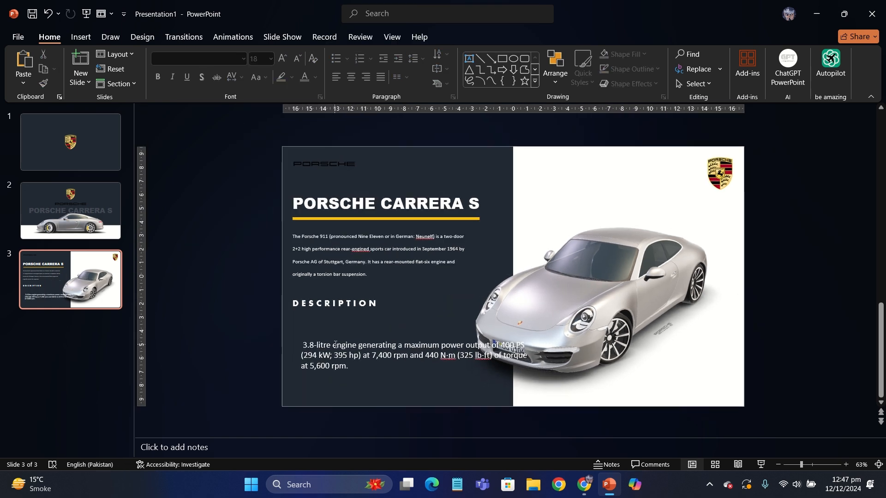
# - Copy "3.8-litre engine" from the pasted specification text and delete those words from the sentence
pyautogui.moveTo(335, 345); pyautogui.dragTo(358, 346)
pyautogui.hotkey('ctrl', 'c')
pyautogui.press('BackSpace')
pyautogui.press('Escape')
pyautogui.click(244, 321)
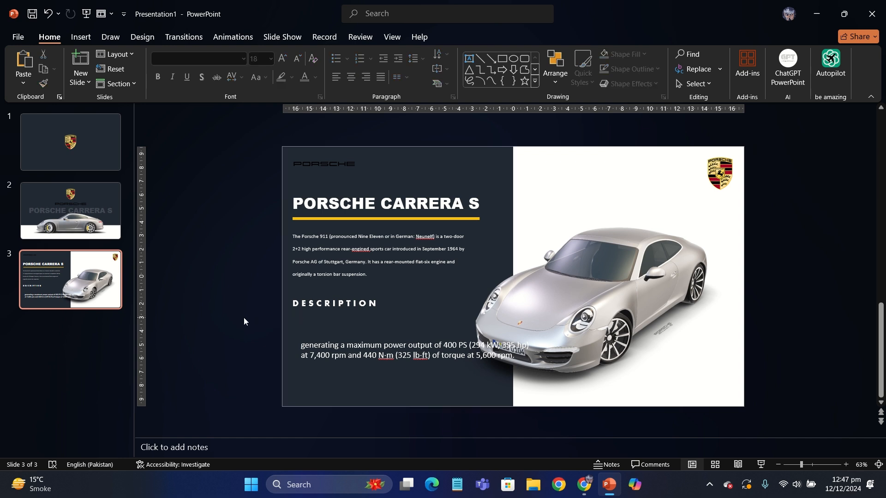
# - Move the remaining specification text off the slide, beside its lower left edge
pyautogui.click(434, 376)
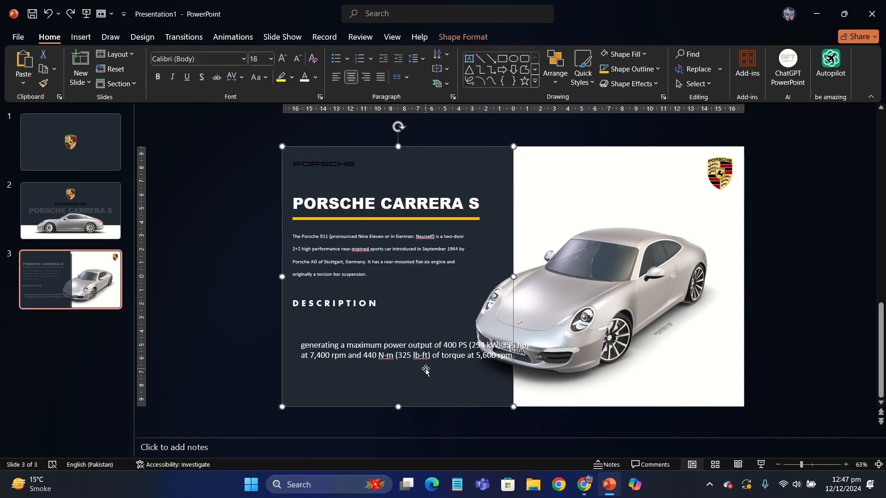
pyautogui.click(415, 362)
pyautogui.moveTo(411, 361); pyautogui.dragTo(263, 377)
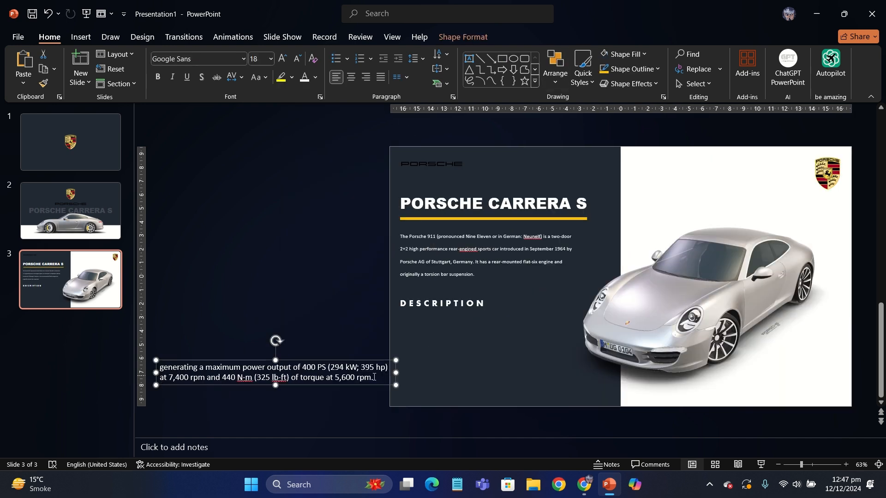
pyautogui.click(365, 385)
pyautogui.click(468, 59)
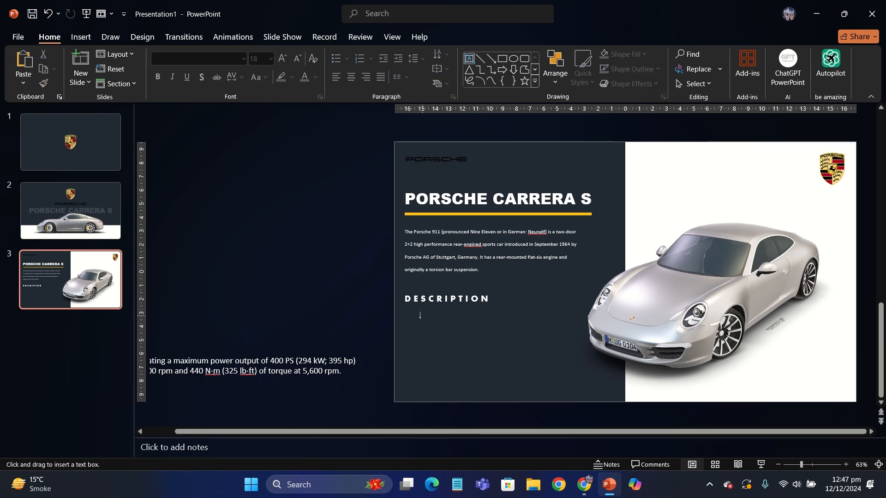
pyautogui.click(421, 346)
pyautogui.scroll(-2, 281, 324)
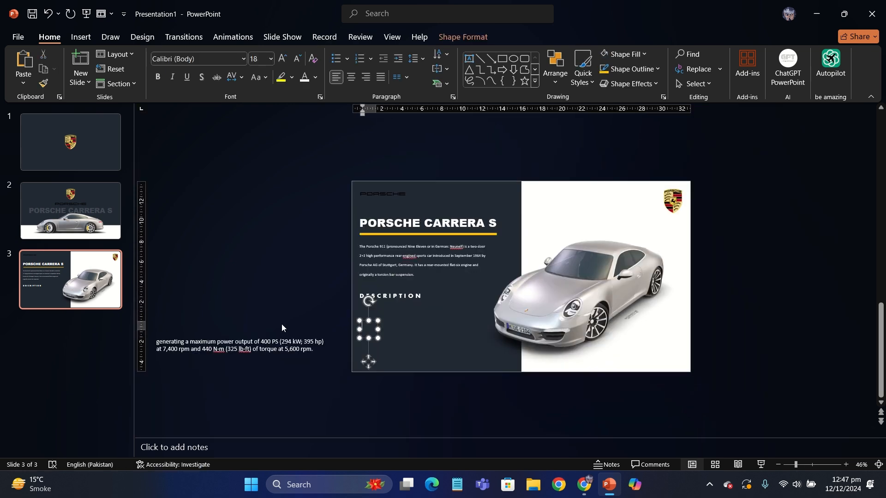
pyautogui.click(261, 305)
pyautogui.click(371, 322)
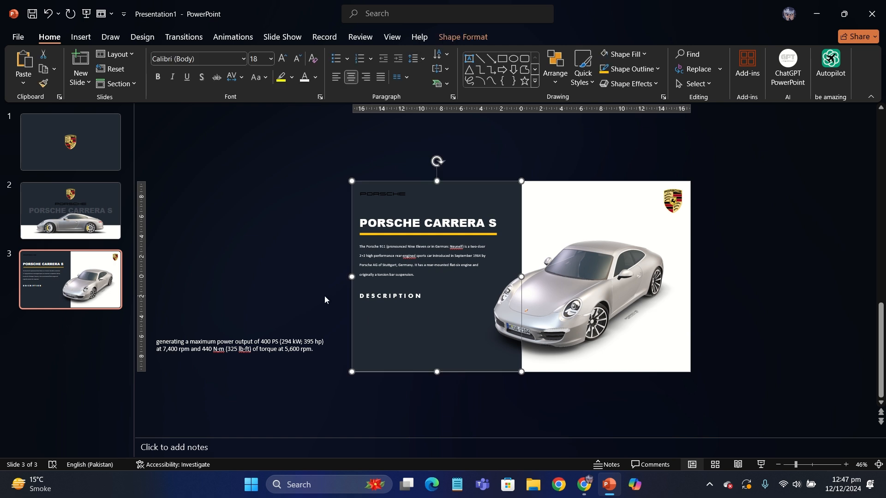
pyautogui.click(325, 301)
# - Draw a small text box under the DESCRIPTION heading and paste "3.8-litre engine" into it
pyautogui.click(469, 59)
pyautogui.moveTo(359, 313); pyautogui.dragTo(403, 339)
pyautogui.hotkey('ctrl', 'v')
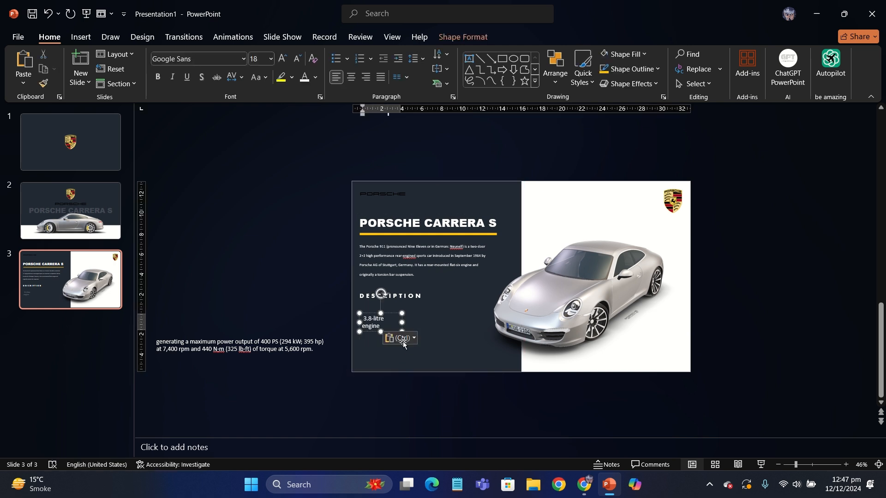
# - Put LITRE ENGINE in uppercase on its own line, center both lines and remove the hyphen after 3.8
pyautogui.click(380, 319)
pyautogui.scroll(3, 380, 320)
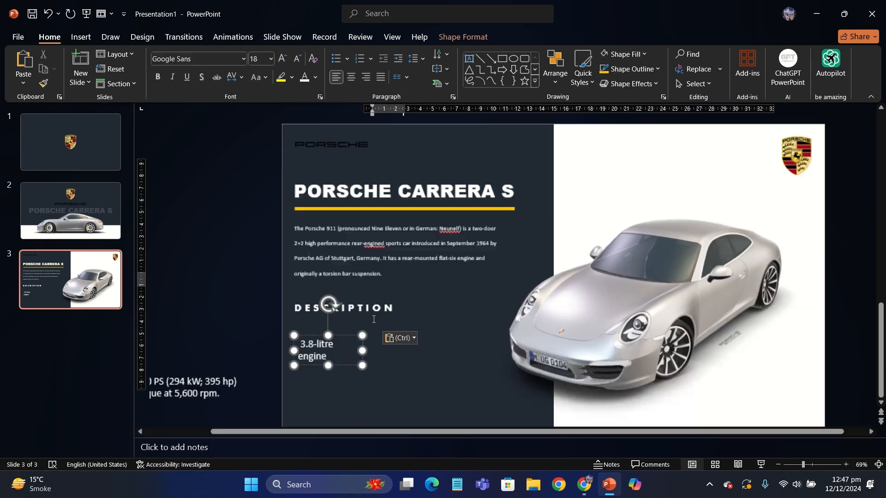
pyautogui.moveTo(343, 361); pyautogui.dragTo(292, 351)
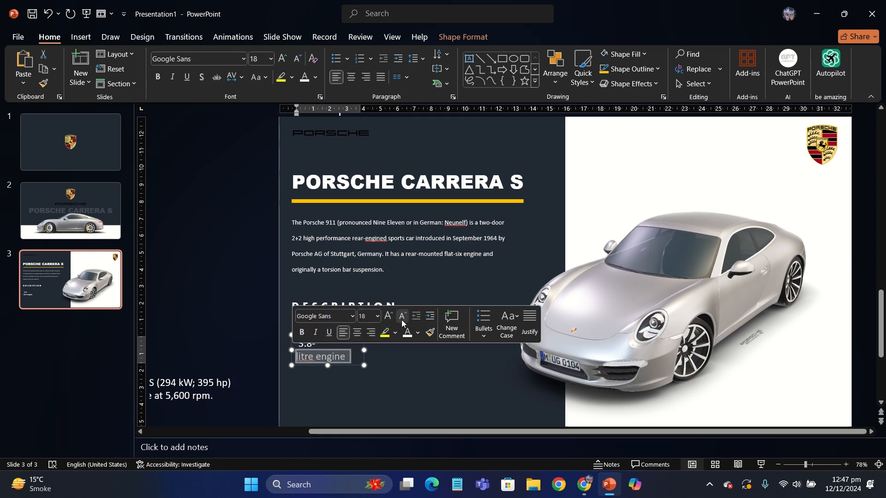
pyautogui.click(261, 77)
pyautogui.click(289, 125)
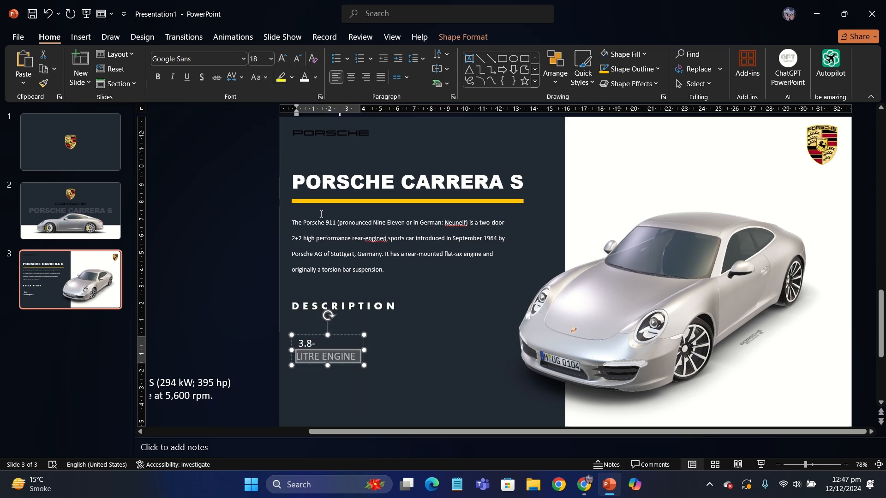
pyautogui.click(351, 77)
pyautogui.tripleClick(317, 345)
pyautogui.hotkey('ctrl', 'e')
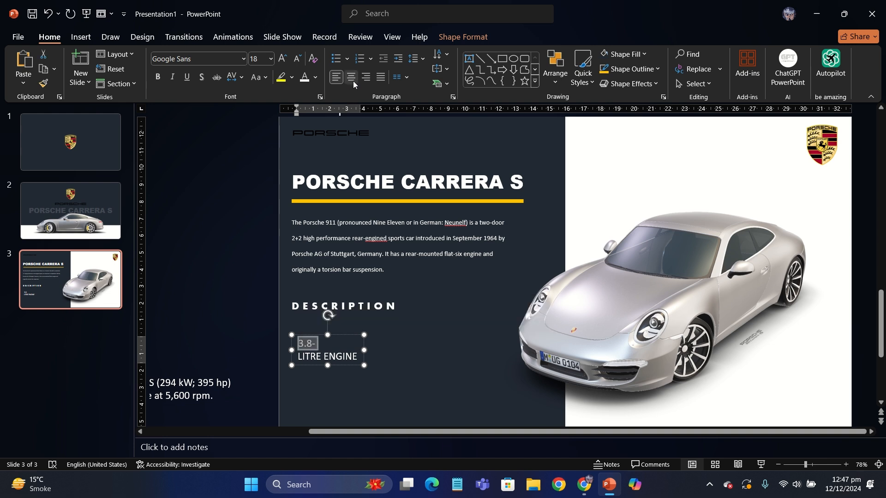
# - Enlarge the 3.8 figure to 44 pt and color it gold from the standard colors
pyautogui.doubleClick(336, 341)
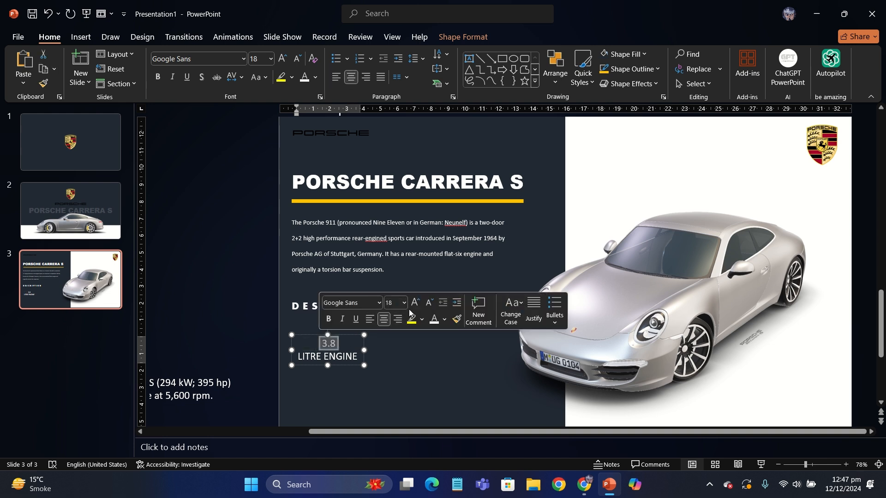
pyautogui.click(416, 303)
pyautogui.click(415, 303)
pyautogui.click(416, 303)
pyautogui.click(416, 304)
pyautogui.click(416, 303)
pyautogui.click(415, 304)
pyautogui.click(415, 303)
pyautogui.click(444, 324)
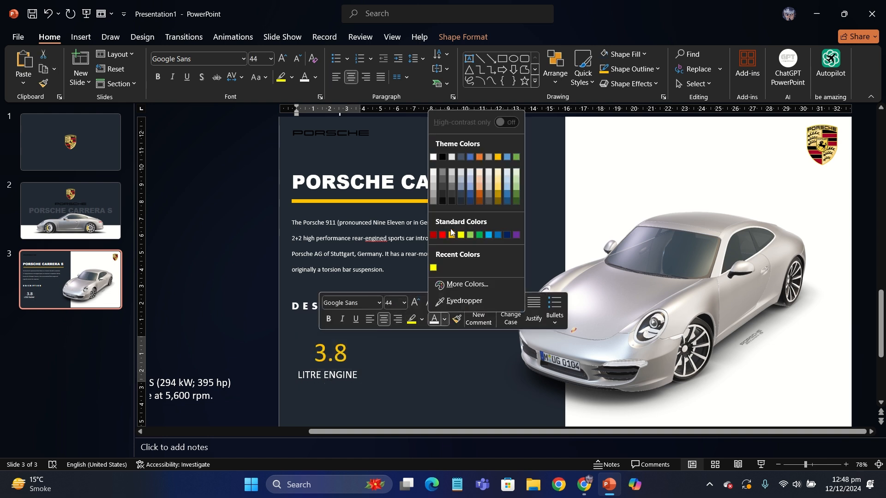
pyautogui.click(453, 233)
# - Position the 3.8 LITRE ENGINE text box beneath the DESCRIPTION heading, clear of the heading text
pyautogui.click(353, 386)
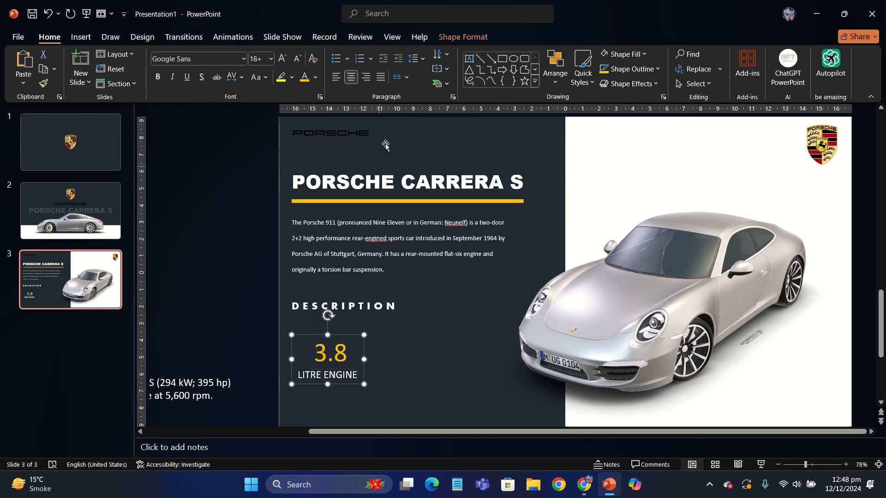
pyautogui.click(315, 354)
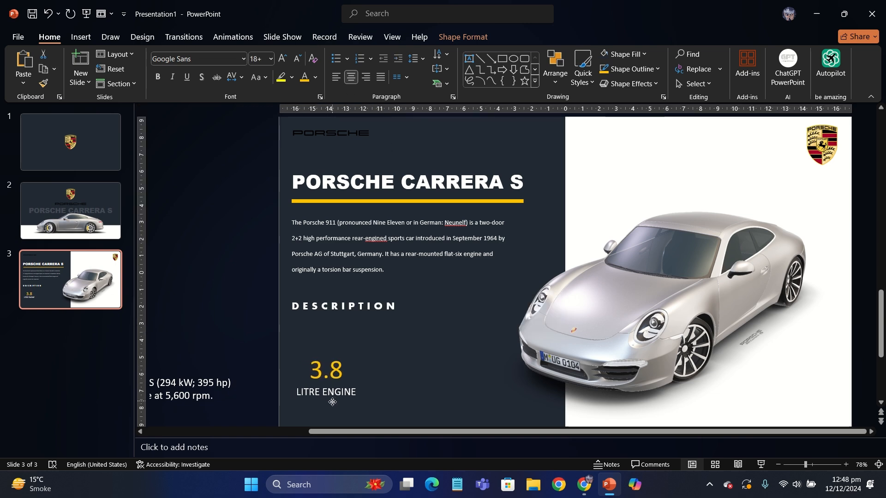
pyautogui.click(259, 300)
pyautogui.scroll(-1, 259, 300)
pyautogui.scroll(-1, 259, 300)
pyautogui.click(449, 370)
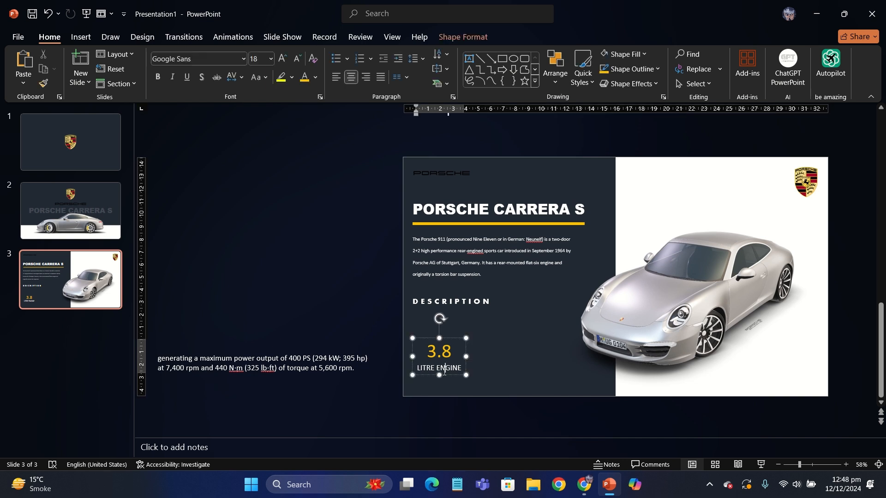
pyautogui.moveTo(449, 371); pyautogui.dragTo(452, 361)
pyautogui.click(326, 270)
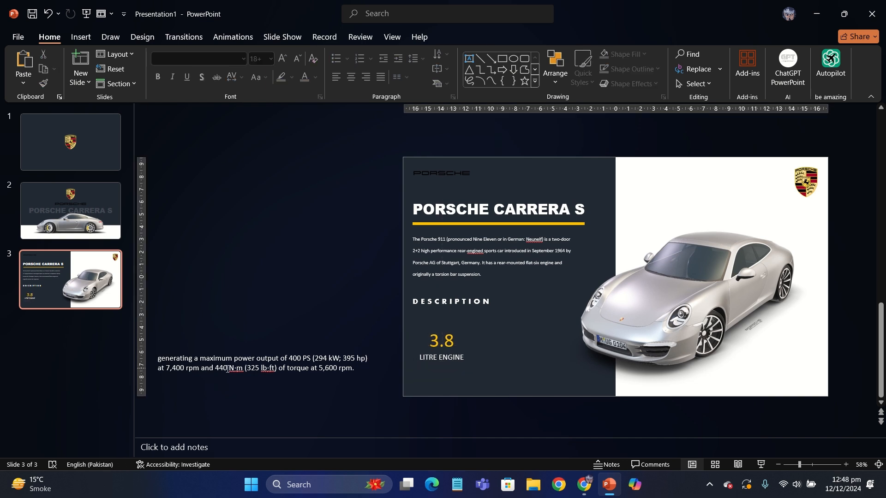
# - Copy "7,400 rpm" from the off-slide text and duplicate the 3.8 LITRE ENGINE box to its right
pyautogui.moveTo(166, 369); pyautogui.dragTo(204, 369)
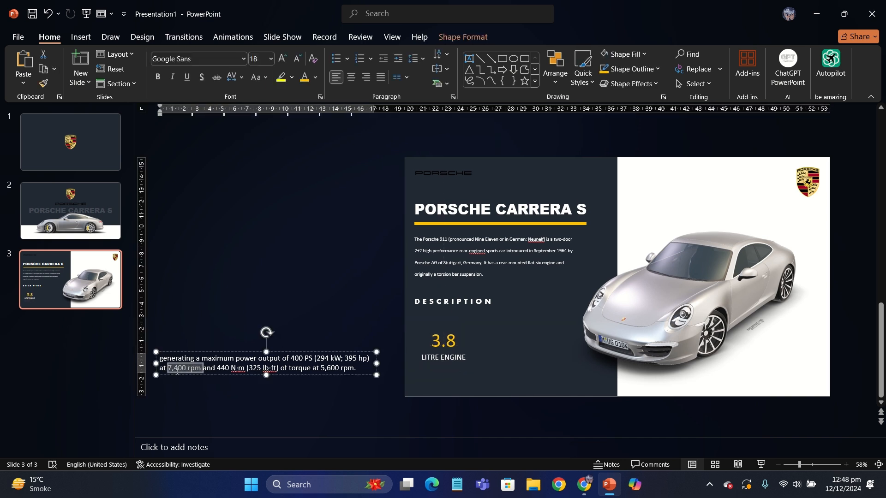
pyautogui.click(496, 356)
pyautogui.click(353, 277)
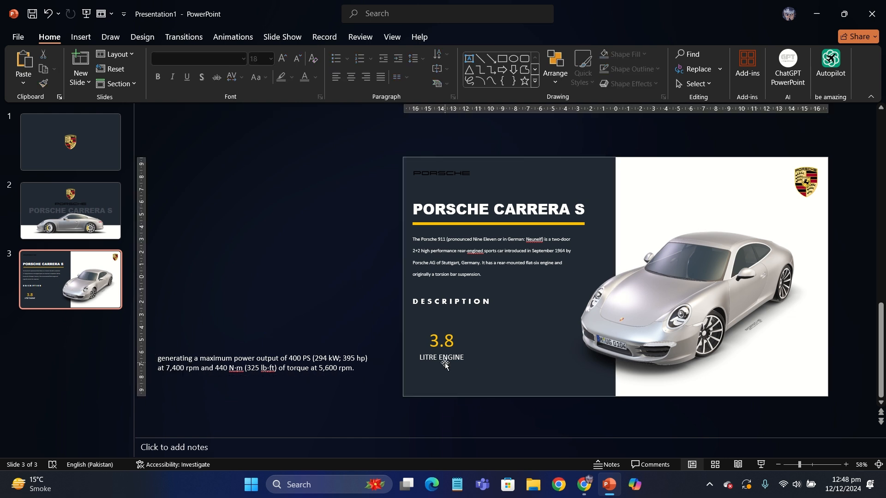
pyautogui.moveTo(440, 362); pyautogui.dragTo(507, 364)
# - Replace the duplicated box's label with rpm and its figure with 7,400
pyautogui.tripleClick(506, 358)
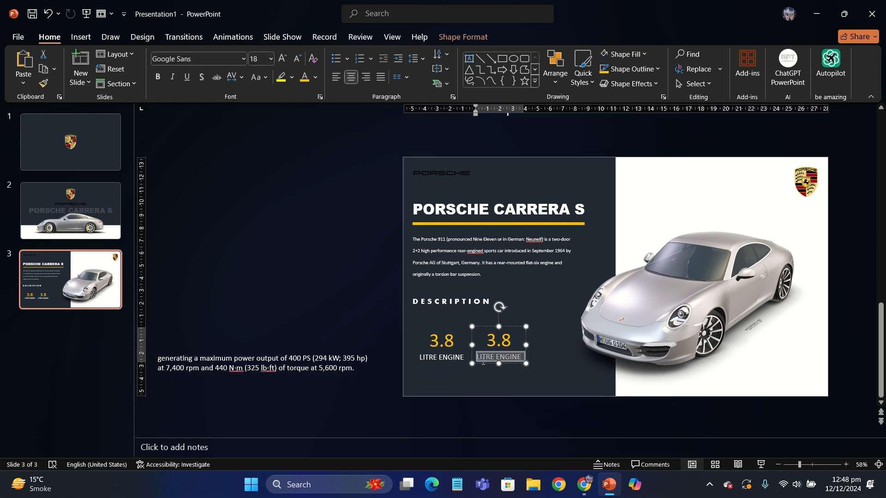
pyautogui.write('7,400 rpm')
pyautogui.press('BackSpace')
pyautogui.doubleClick(507, 341)
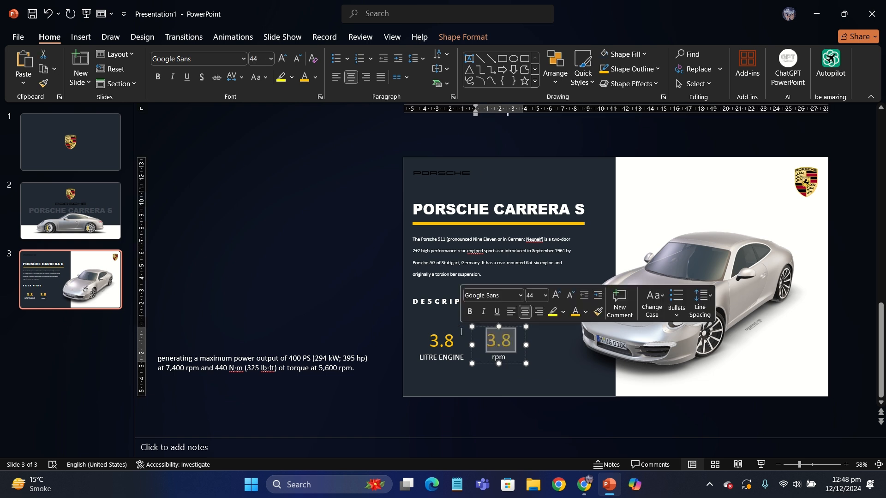
pyautogui.write('7,400')
pyautogui.click(483, 363)
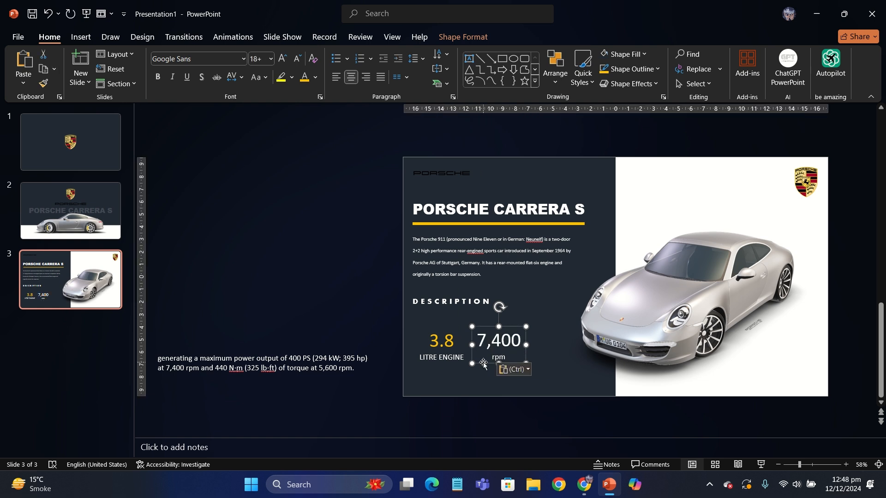
# - Color the 7,400 figure gold and undo its trial reduction to 40 pt
pyautogui.doubleClick(498, 341)
pyautogui.click(303, 59)
pyautogui.click(311, 78)
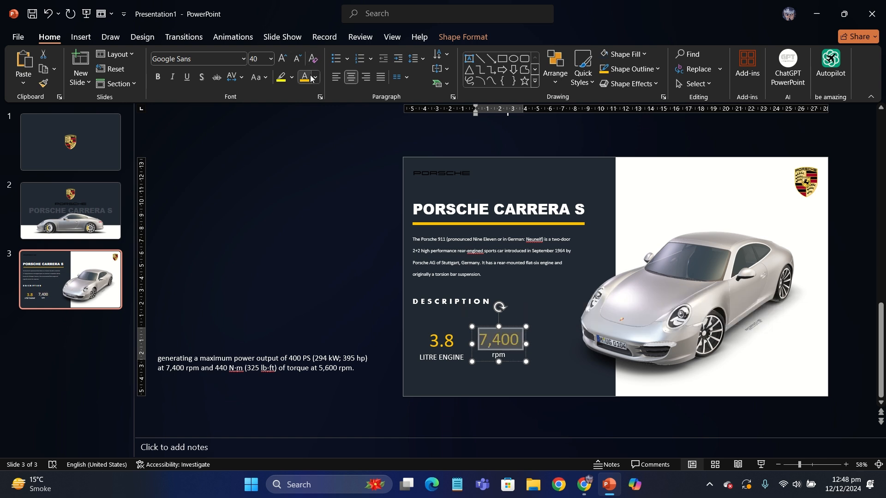
pyautogui.moveTo(510, 362); pyautogui.dragTo(511, 359)
pyautogui.hotkey('ctrl', 'z')
pyautogui.hotkey('ctrl', 'z')
pyautogui.hotkey('ctrl', 'z')
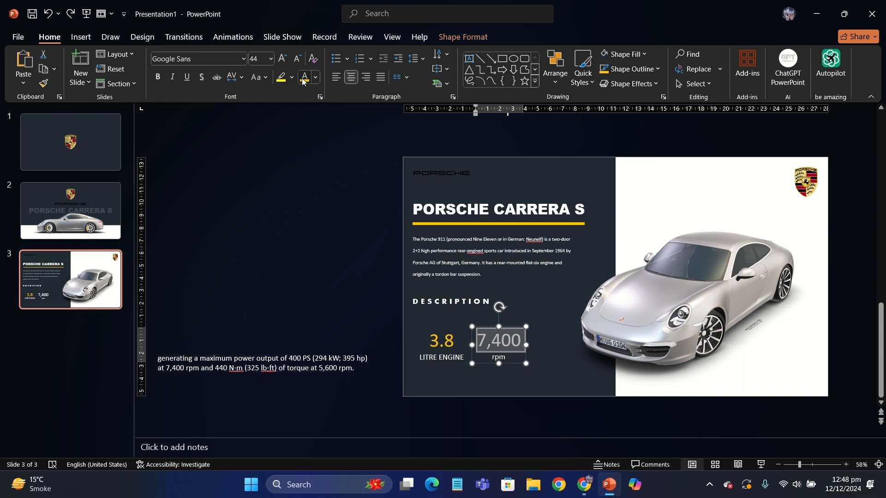
# - Change the rpm label under 7,400 to uppercase and align its box with the LITRE ENGINE box
pyautogui.doubleClick(490, 358)
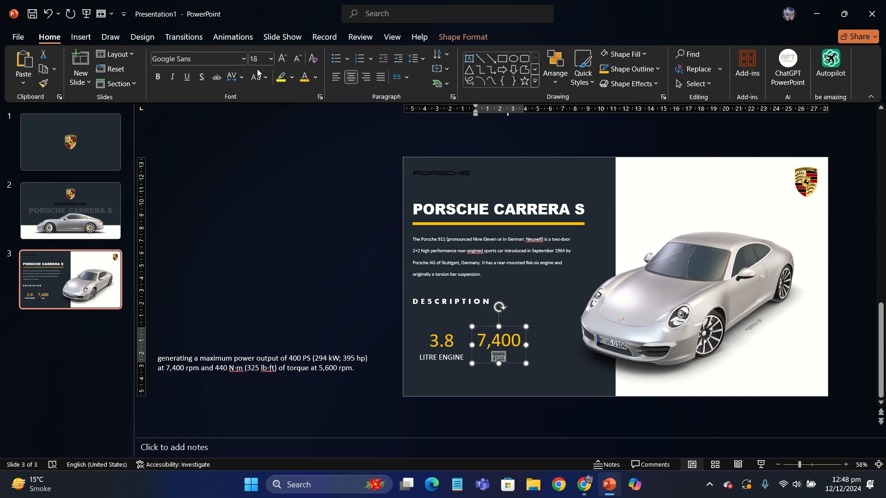
pyautogui.click(257, 76)
pyautogui.click(289, 122)
pyautogui.click(510, 362)
pyautogui.moveTo(510, 362); pyautogui.dragTo(509, 364)
pyautogui.press('Escape')
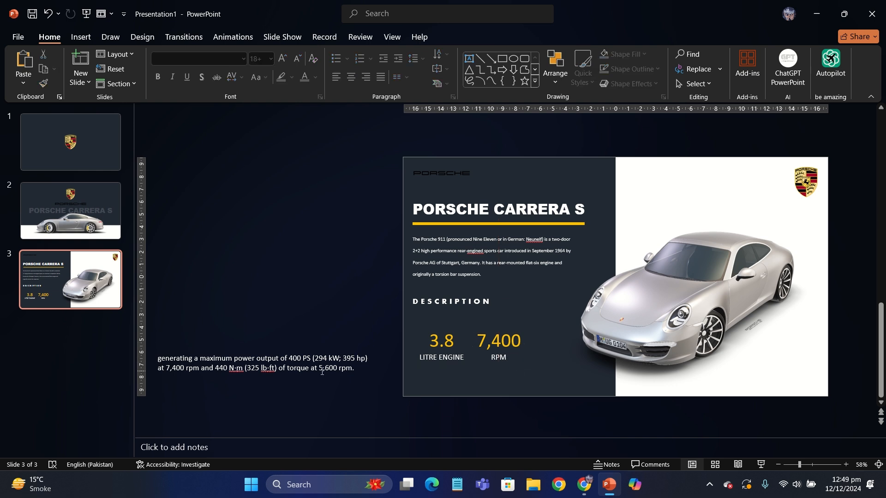
# - Duplicate the 7,400 RPM box to the right, set its figure to 400 PS and widen it to fit one line
pyautogui.click(216, 368)
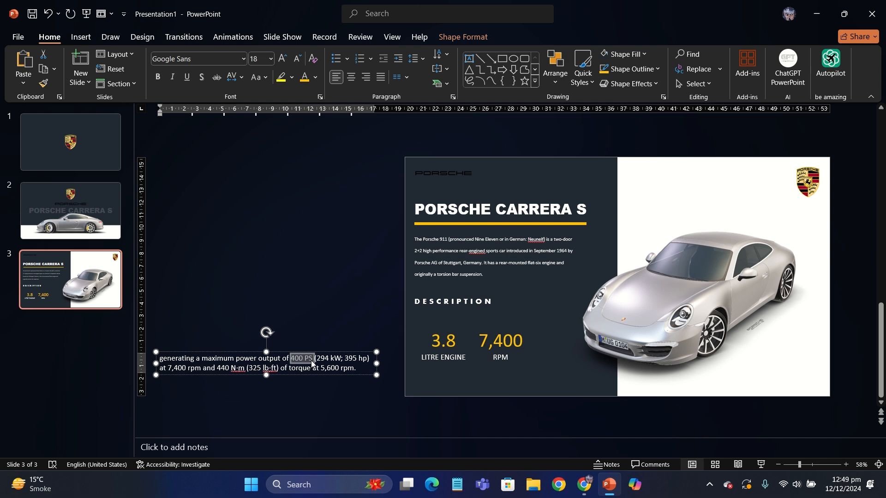
pyautogui.click(528, 347)
pyautogui.moveTo(527, 347); pyautogui.dragTo(563, 350)
pyautogui.click(530, 344)
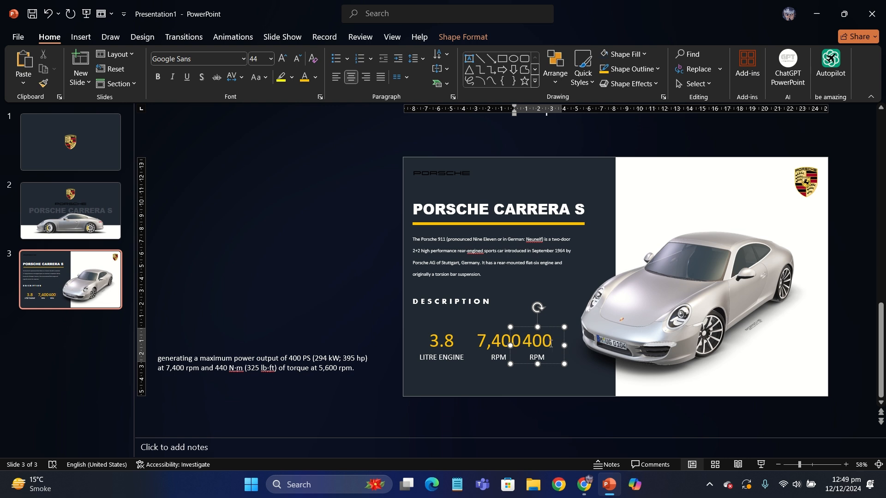
pyautogui.write('PS')
pyautogui.press('Escape')
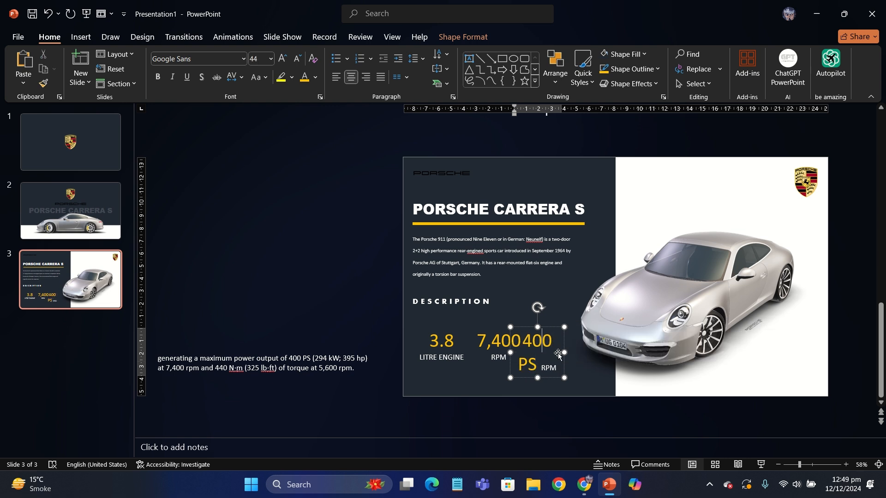
pyautogui.moveTo(564, 346); pyautogui.dragTo(578, 346)
# - Change the label under 400 PS to POWER OUTPUT and move the box right, clear of the 7,400 figure
pyautogui.doubleClick(544, 358)
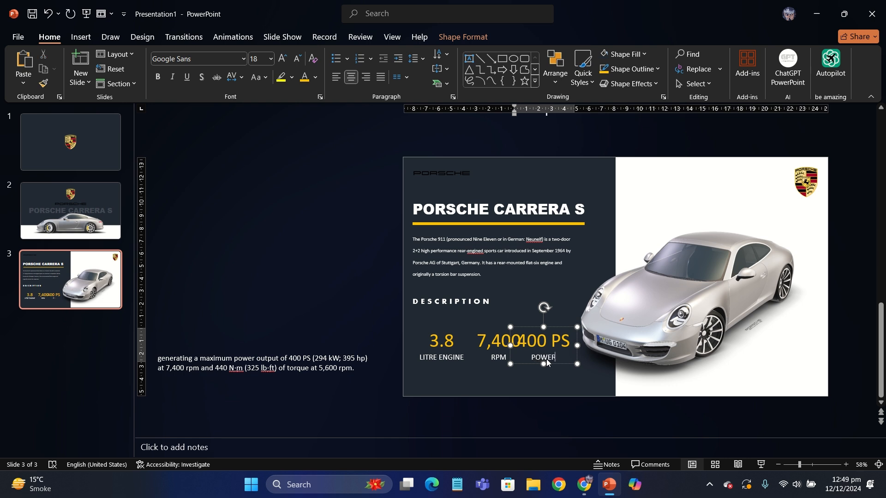
pyautogui.write('POWER OUTPUT')
pyautogui.press('Escape')
pyautogui.moveTo(519, 358); pyautogui.dragTo(532, 358)
# - Select the three specification boxes under DESCRIPTION and group them
pyautogui.keyDown('shift'); pyautogui.click(499, 353); pyautogui.keyUp('shift')
pyautogui.keyDown('shift'); pyautogui.click(453, 352); pyautogui.keyUp('shift')
pyautogui.hotkey('ctrl', 'g')
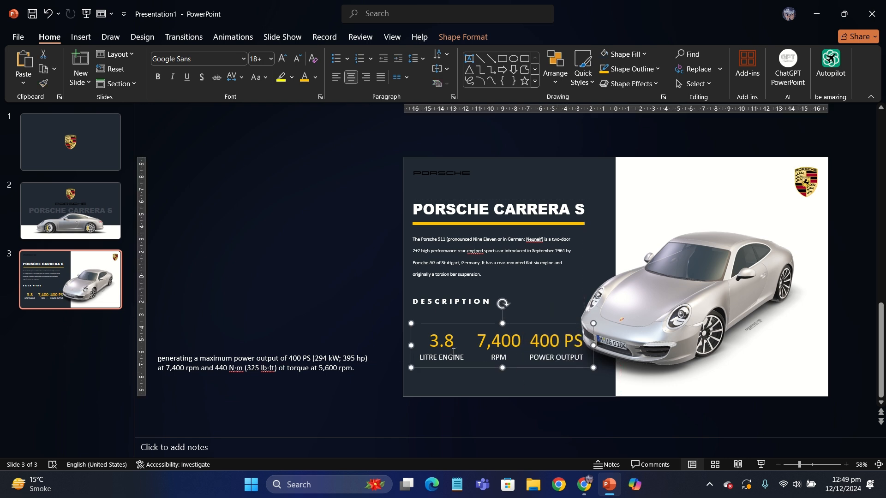
pyautogui.moveTo(459, 367); pyautogui.dragTo(477, 347)
pyautogui.press('Escape')
# - Shift the three specification boxes left and tighten their spacing so POWER OUTPUT stays clear of the car
pyautogui.click(485, 347)
pyautogui.click(525, 367)
pyautogui.moveTo(532, 362); pyautogui.dragTo(523, 363)
pyautogui.click(435, 371)
pyautogui.click(436, 365)
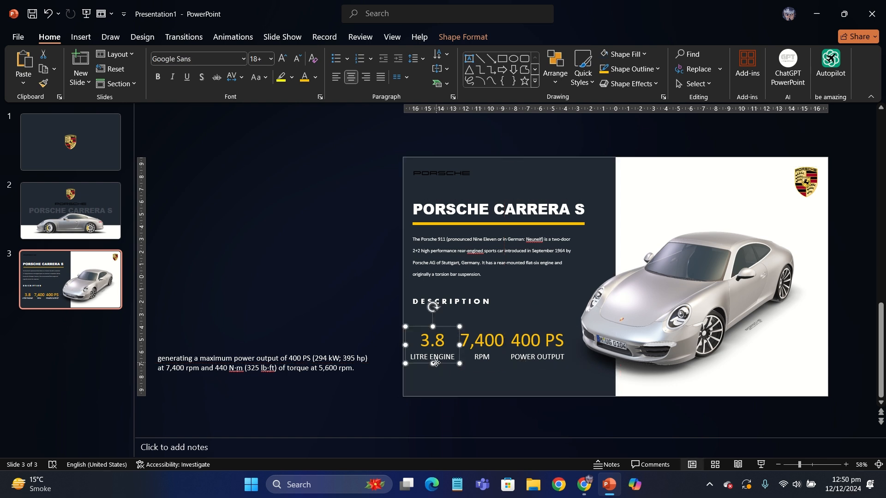
# - Nudge the 3.8 LITRE ENGINE box slightly left, and distribute the three specification boxes evenly horizontally
pyautogui.moveTo(436, 364); pyautogui.dragTo(436, 364)
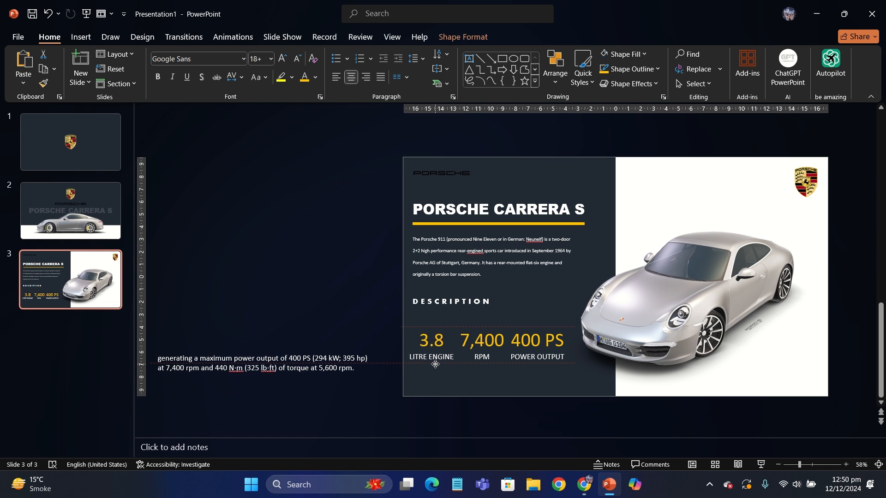
pyautogui.moveTo(436, 365); pyautogui.dragTo(435, 365)
pyautogui.keyDown('shift'); pyautogui.click(482, 343); pyautogui.keyUp('shift')
pyautogui.keyDown('shift'); pyautogui.click(535, 344); pyautogui.keyUp('shift')
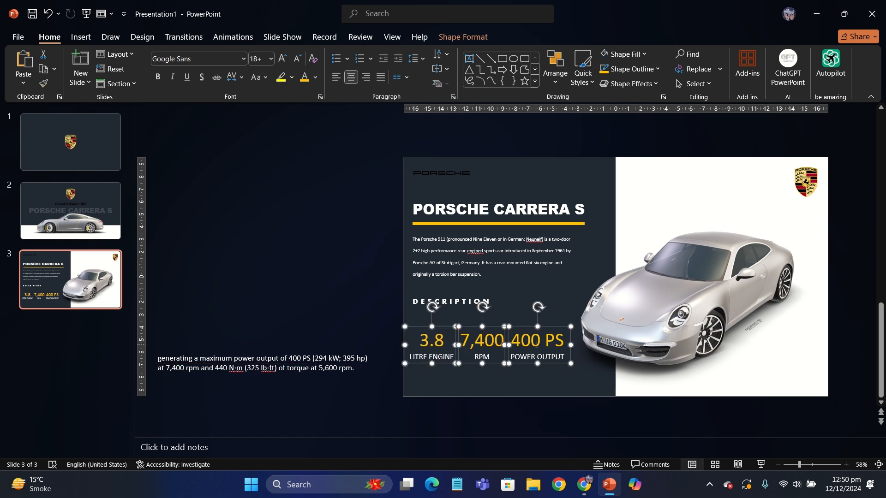
pyautogui.click(463, 37)
pyautogui.click(668, 54)
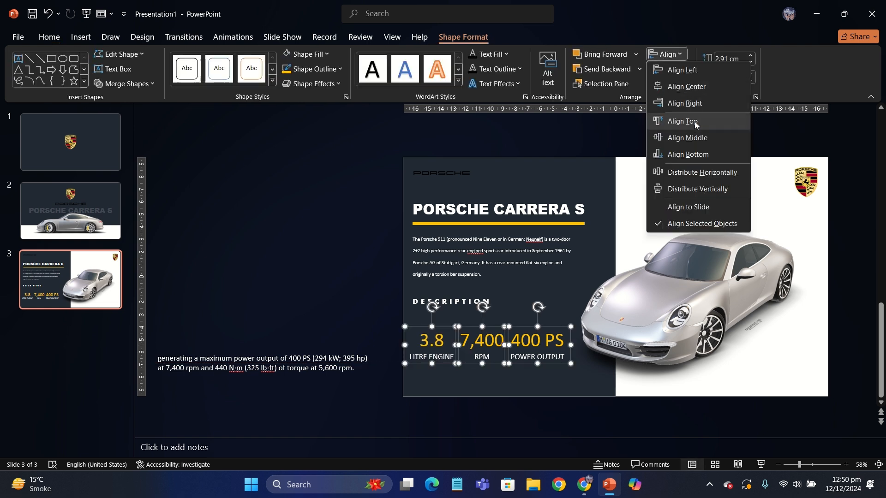
pyautogui.click(700, 173)
# - Distribute the three specification boxes vertically and shift them together slightly right, in line with the DESCRIPTION heading
pyautogui.click(673, 54)
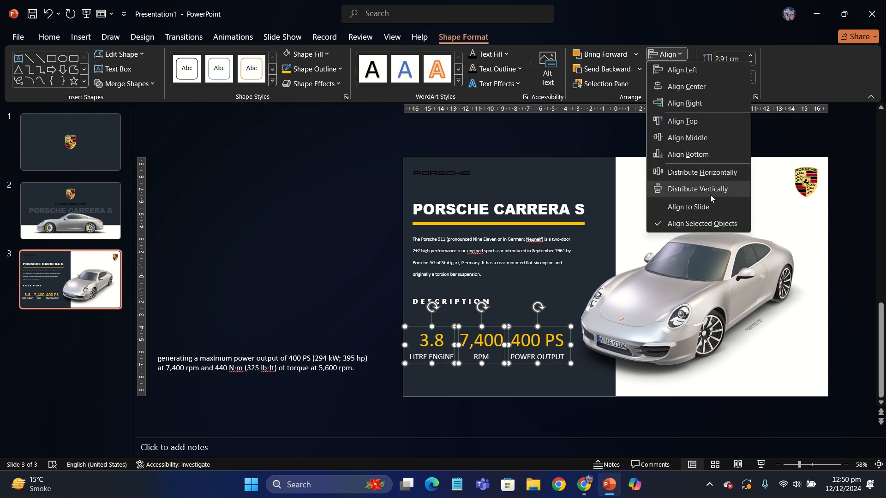
pyautogui.click(700, 189)
pyautogui.click(538, 324)
pyautogui.click(543, 365)
pyautogui.hotkey('ctrl', 'z')
pyautogui.hotkey('ctrl', 'z')
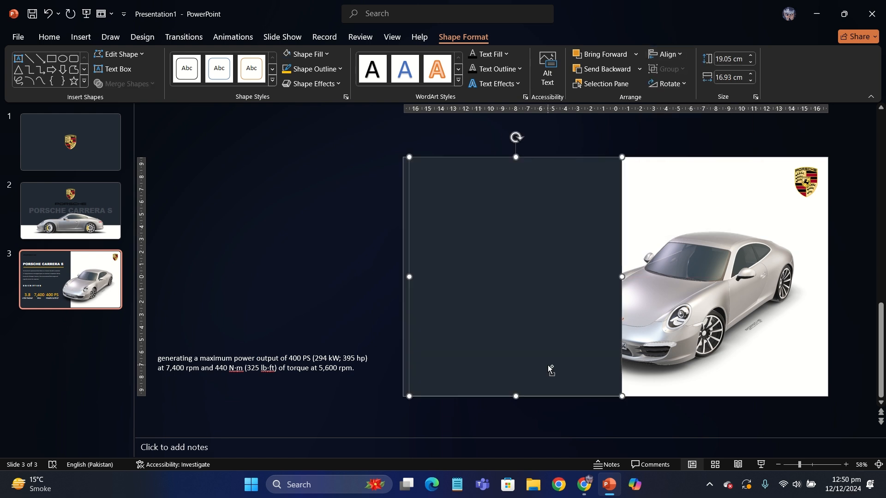
pyautogui.hotkey('ctrl', 'y')
pyautogui.hotkey('ctrl', 'y')
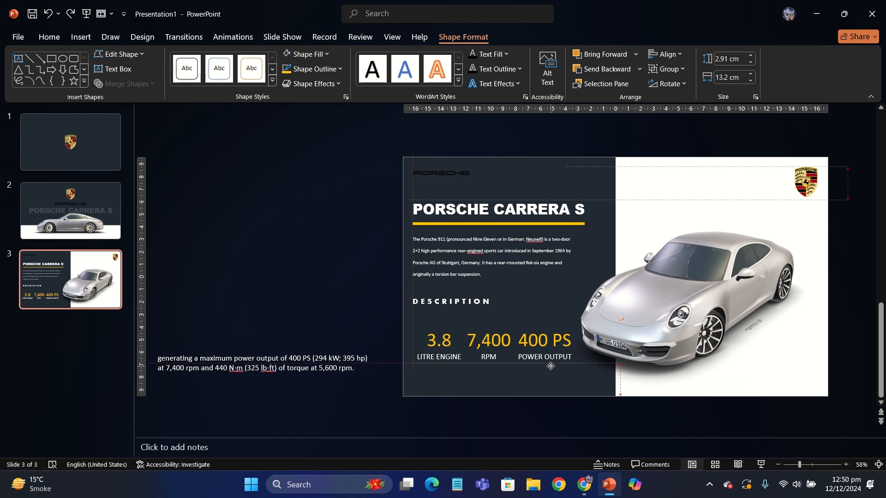
# - Delete the leftover engine text about maximum power output beside the slide
pyautogui.click(350, 253)
pyautogui.click(364, 375)
pyautogui.press('Delete')
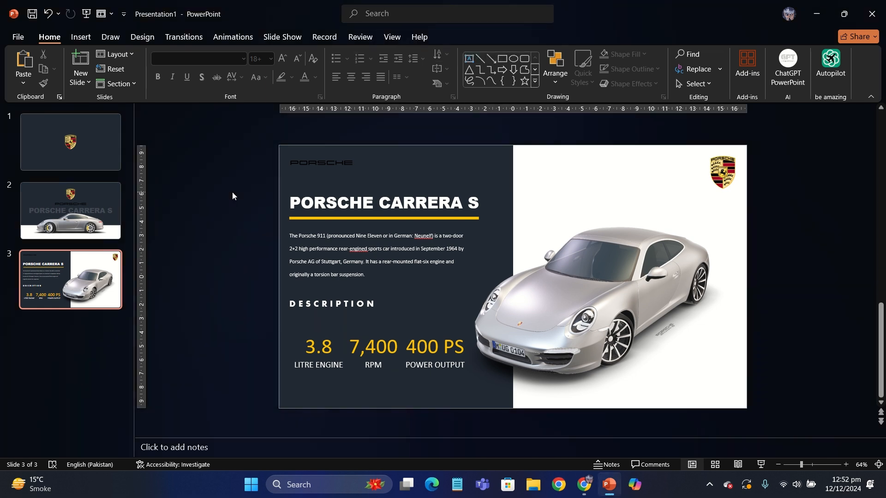
# - Duplicate slide 3 and move the copy's wordmark, title, underline, texts and specification boxes off the slide to its left
pyautogui.rightClick(111, 277)
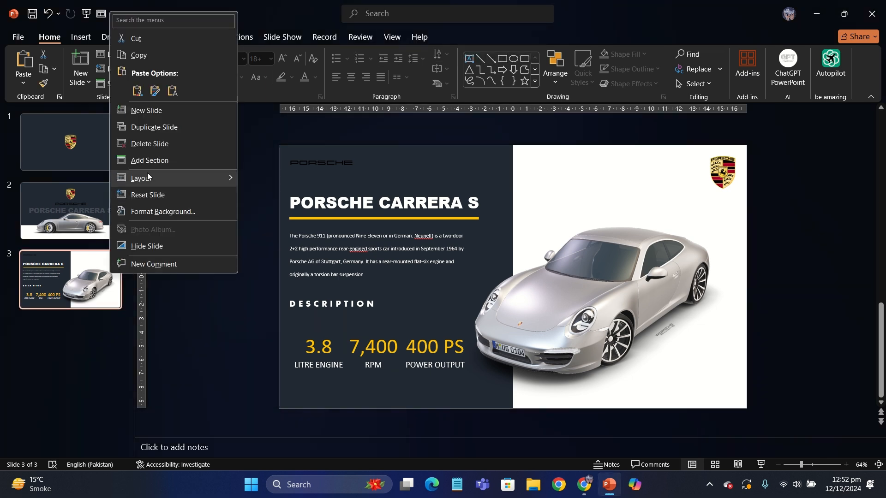
pyautogui.click(138, 125)
pyautogui.moveTo(273, 155); pyautogui.dragTo(502, 383)
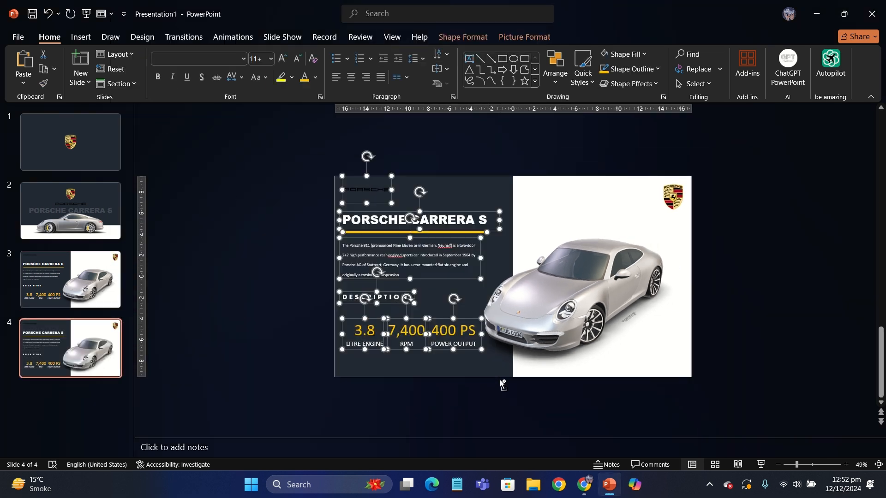
pyautogui.moveTo(469, 348); pyautogui.dragTo(306, 369)
pyautogui.click(306, 370)
pyautogui.scroll(-2, 307, 370)
# - Stagger the off-slide PORSCHE wordmark, title and yellow underline by shifting each further left by a different amount
pyautogui.click(355, 235)
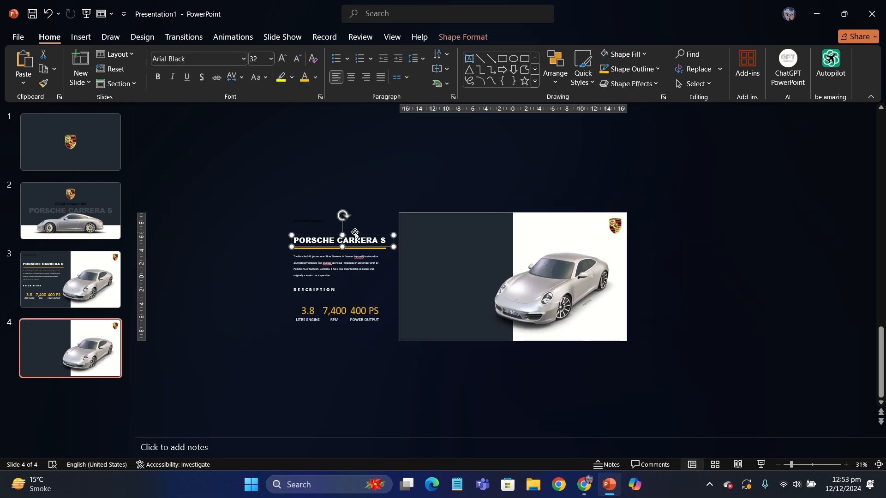
pyautogui.click(322, 222)
pyautogui.moveTo(322, 223); pyautogui.dragTo(265, 227)
pyautogui.click(306, 231)
pyautogui.moveTo(369, 247); pyautogui.dragTo(340, 249)
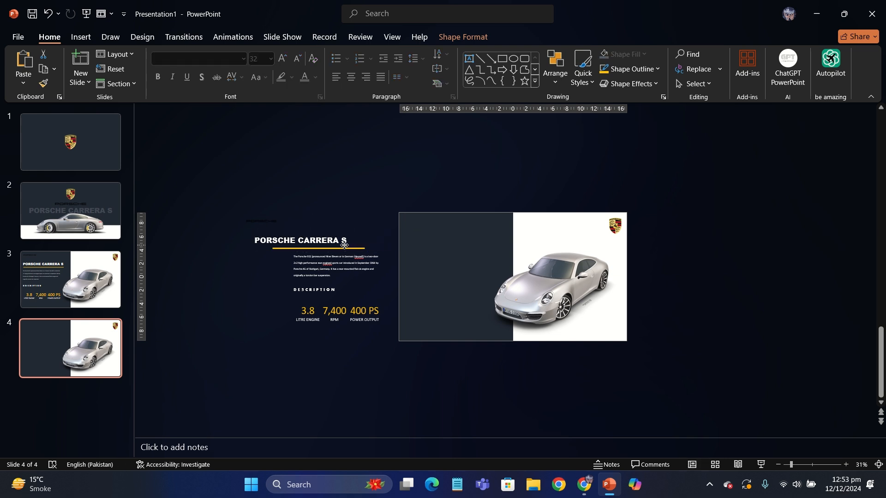
pyautogui.press('shift')
pyautogui.press('shift')
pyautogui.press('shift')
pyautogui.press('shift')
pyautogui.press('shift')
pyautogui.press('Escape')
# - Shift the off-slide description paragraph slightly left and the three specification boxes right to continue the stagger
pyautogui.click(347, 267)
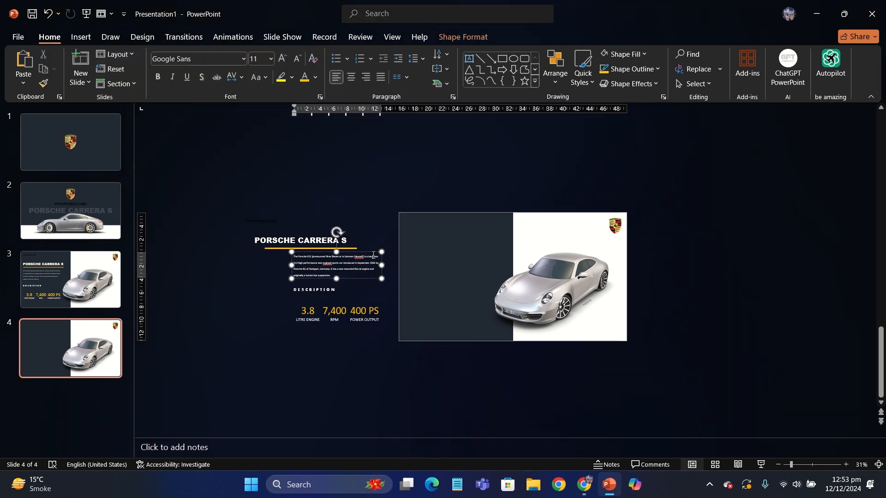
pyautogui.moveTo(347, 267); pyautogui.dragTo(335, 268)
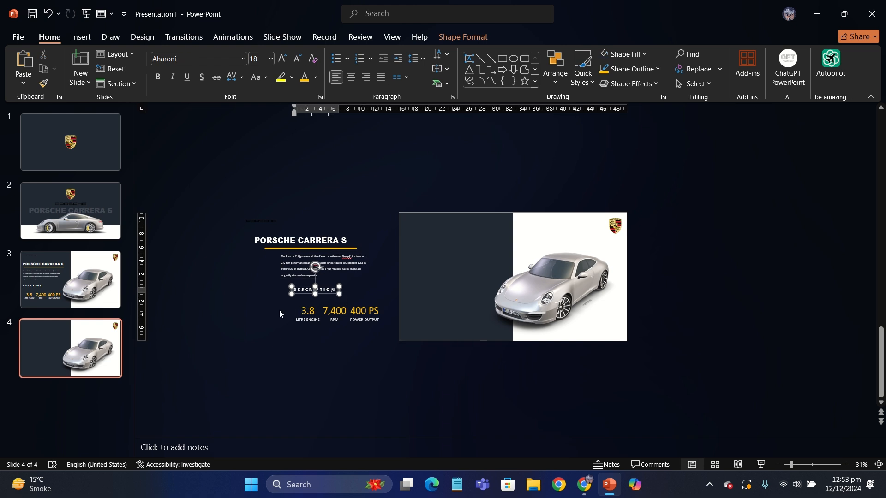
pyautogui.moveTo(275, 301); pyautogui.dragTo(375, 324)
pyautogui.hotkey('ctrl', 'z')
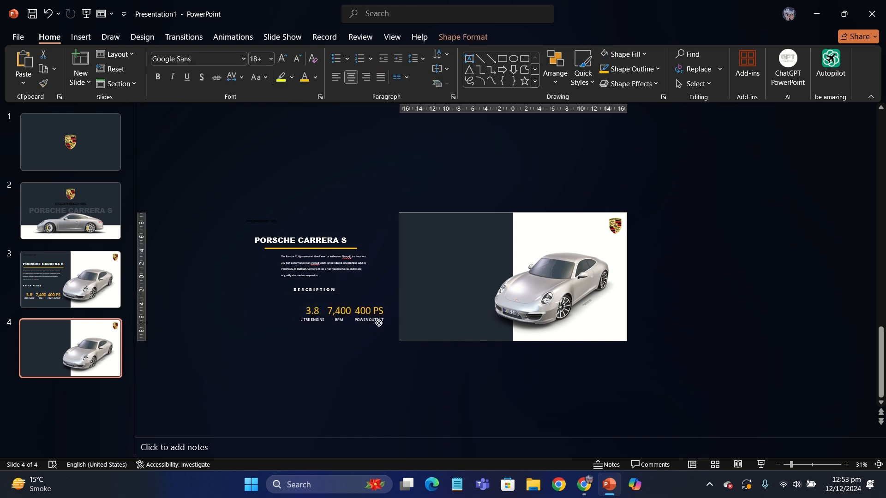
pyautogui.hotkey('ctrl', 'y')
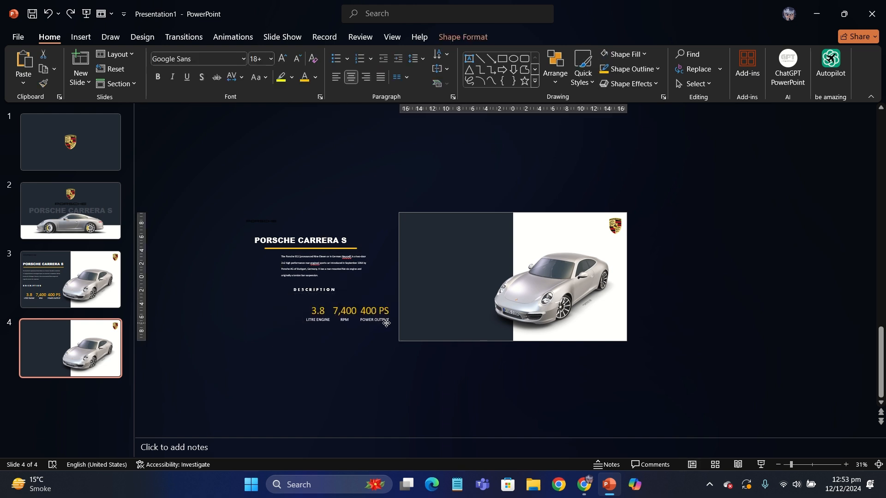
pyautogui.click(227, 259)
pyautogui.keyDown('ctrl'); pyautogui.scroll(1, 227, 259); pyautogui.keyUp('ctrl')
pyautogui.keyDown('ctrl'); pyautogui.scroll(2, 227, 259); pyautogui.keyUp('ctrl')
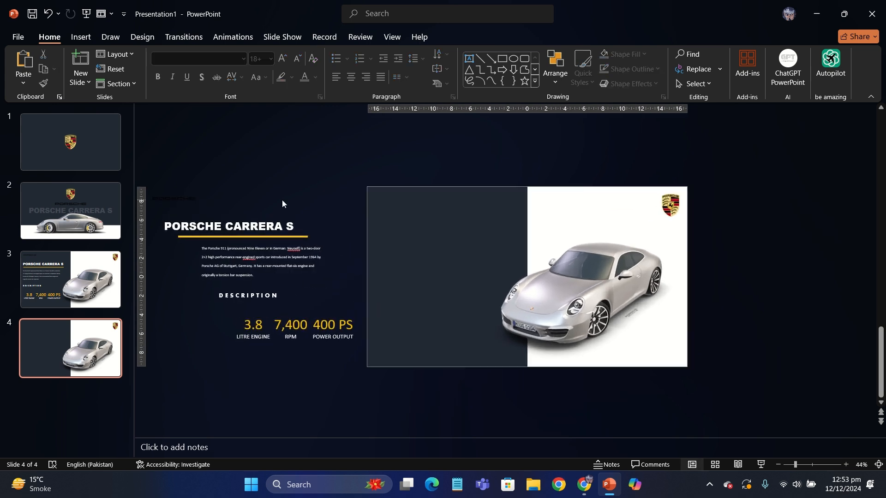
# - Switch the 3D car model on slide 4 to the raised rear view
pyautogui.click(616, 270)
pyautogui.click(453, 38)
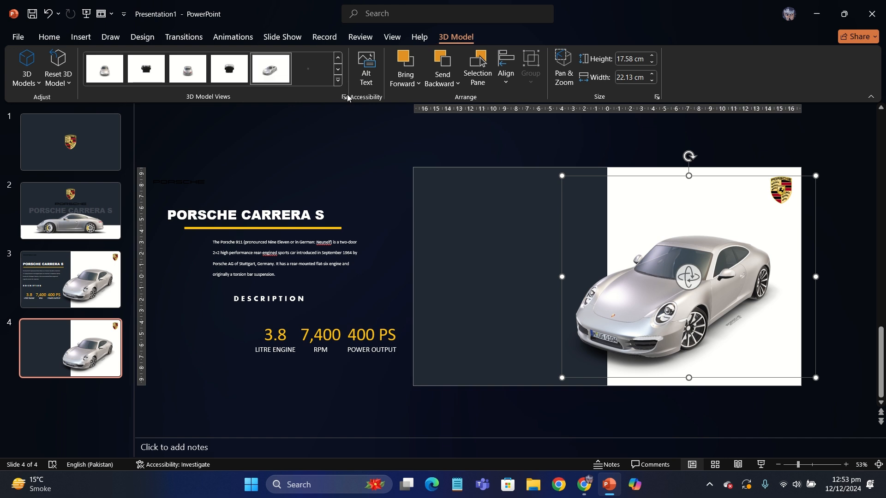
pyautogui.click(197, 78)
# - Reshape the dark panel to cover the right-hand part of slide 4 and place the car over the panel's left edge
pyautogui.click(577, 318)
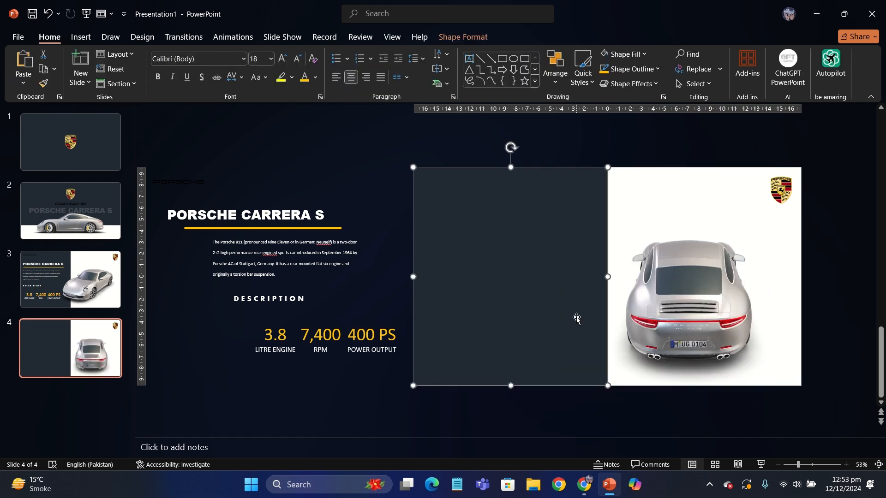
pyautogui.moveTo(607, 277); pyautogui.dragTo(800, 267)
pyautogui.moveTo(608, 386); pyautogui.dragTo(643, 386)
pyautogui.moveTo(414, 277); pyautogui.dragTo(613, 254)
pyautogui.click(657, 260)
pyautogui.click(455, 37)
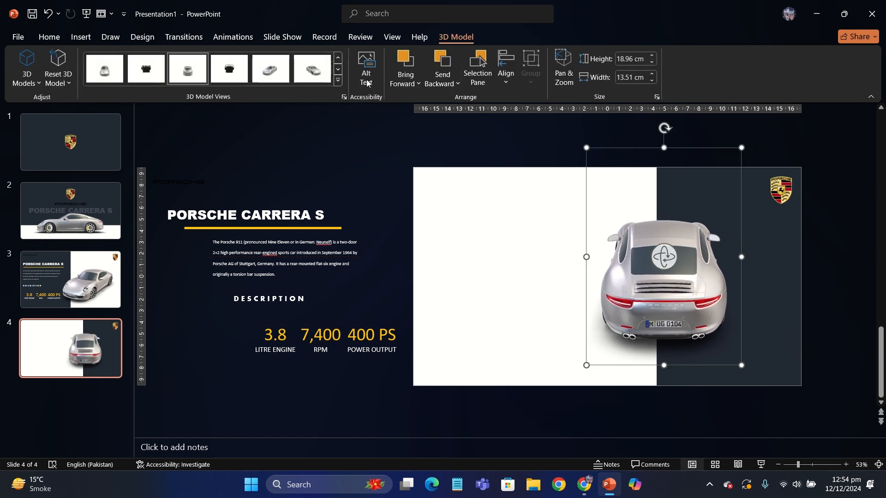
pyautogui.click(339, 82)
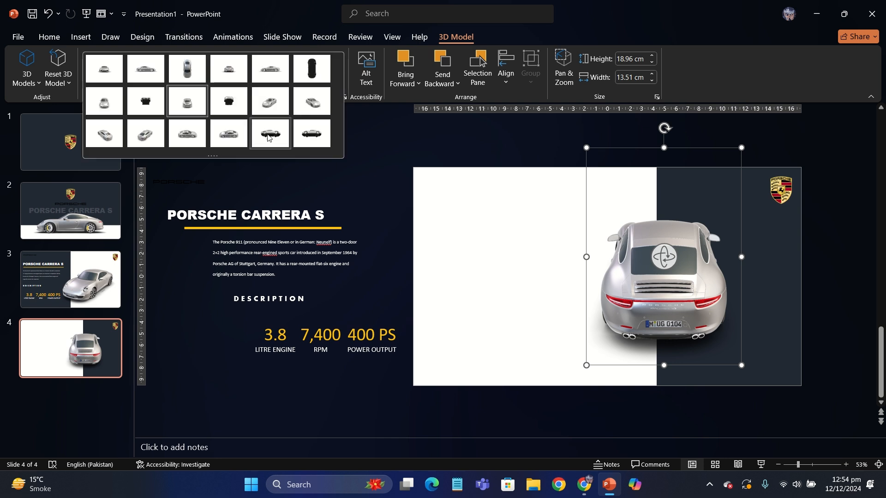
pyautogui.click(193, 138)
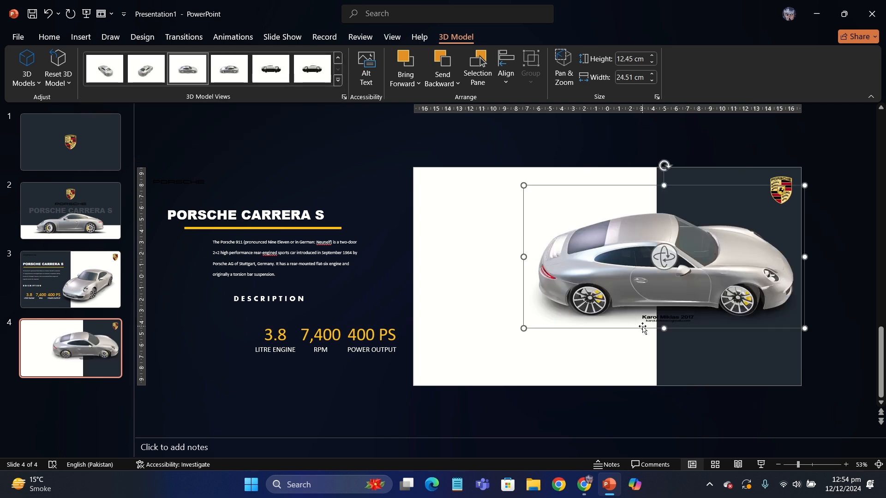
pyautogui.hotkey('ctrl', 'z')
# - Paste the slogan "carpe secundum – get the most out of every second", move it onto slide 4 and enlarge it to 40 pt
pyautogui.click(508, 230)
pyautogui.hotkey('ctrl', 'v')
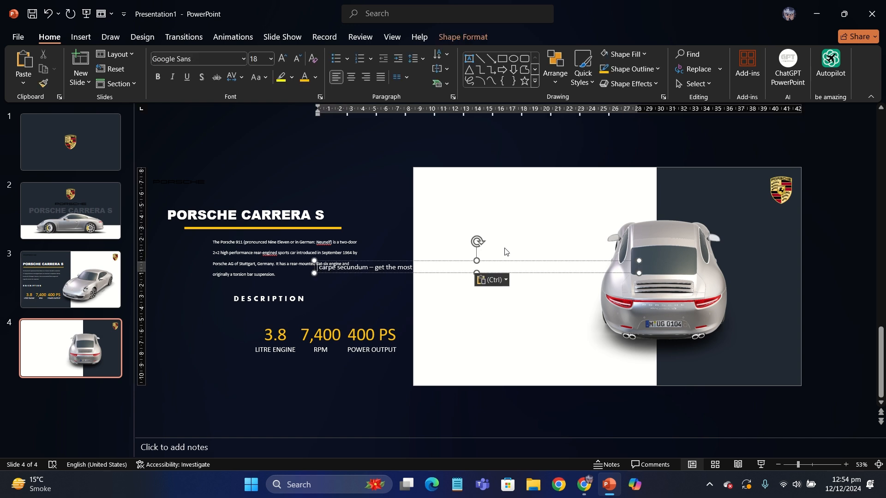
pyautogui.moveTo(516, 273); pyautogui.dragTo(639, 267)
pyautogui.click(282, 59)
pyautogui.click(282, 59)
pyautogui.click(282, 59)
pyautogui.click(282, 58)
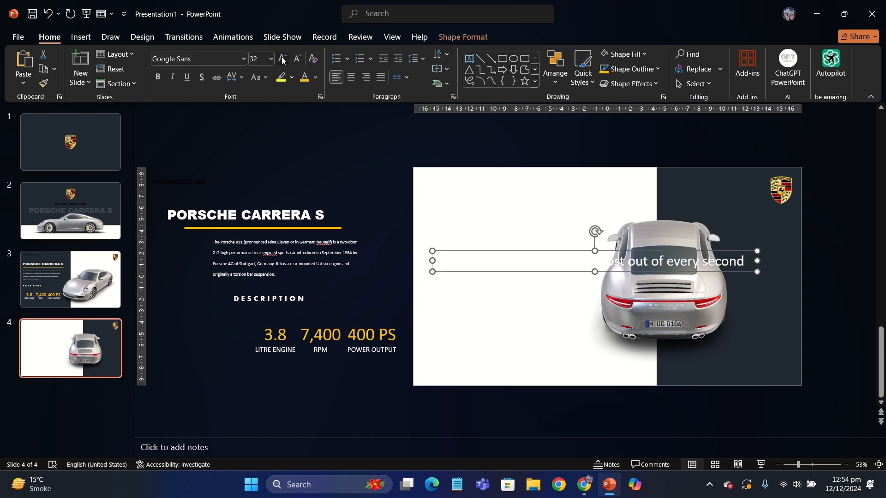
pyautogui.click(283, 59)
pyautogui.click(282, 58)
# - Colour the slogan black and narrow its box so it wraps within the white area beside the car
pyautogui.click(315, 77)
pyautogui.click(313, 125)
pyautogui.moveTo(761, 272); pyautogui.dragTo(587, 281)
# - Make the words "carpe secundum" bold and set them in Aharoni
pyautogui.click(439, 262)
pyautogui.moveTo(441, 262); pyautogui.dragTo(531, 264)
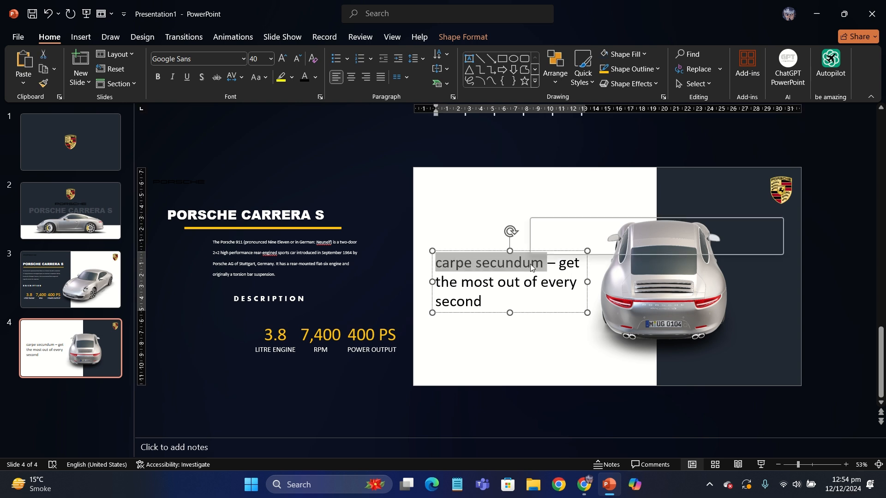
pyautogui.click(414, 252)
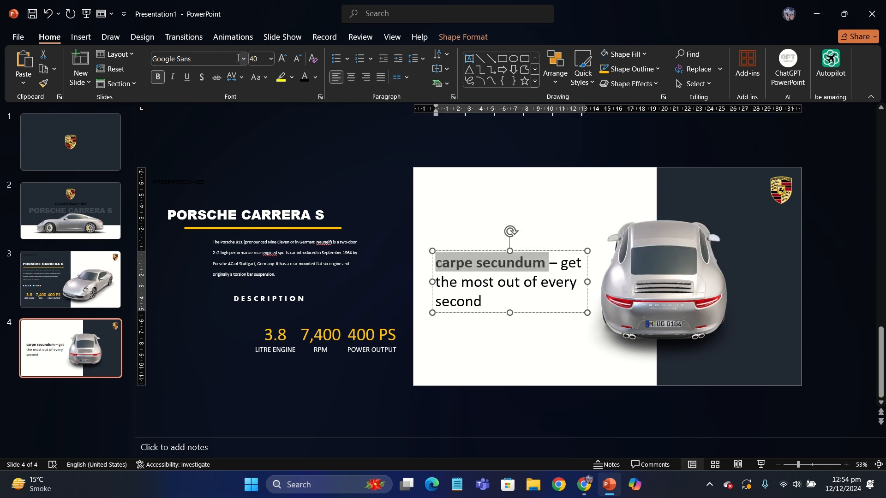
pyautogui.write('Aharoni')
pyautogui.press('Return')
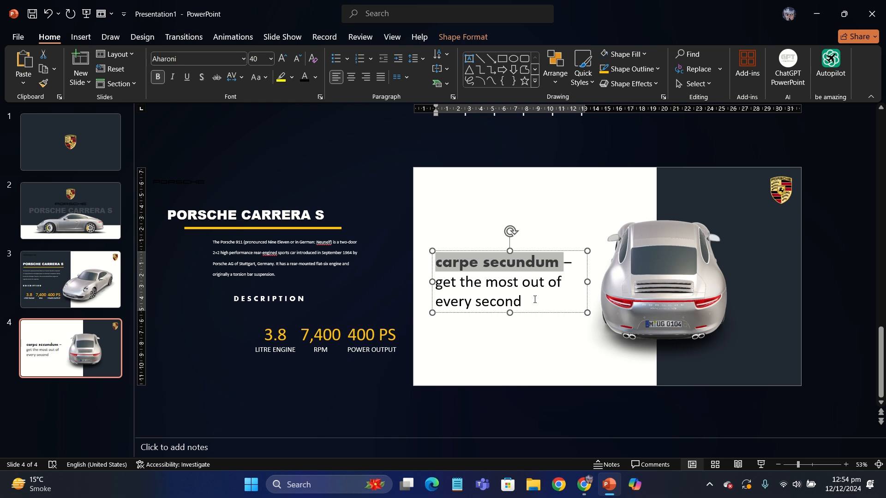
# - Set the whole slogan to 54 pt and centre its box vertically in the white area beside the car
pyautogui.moveTo(535, 300); pyautogui.dragTo(436, 284)
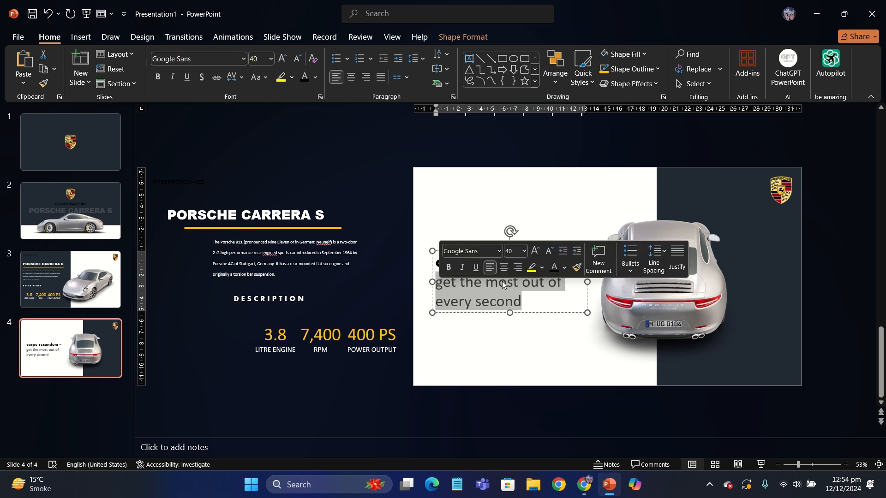
pyautogui.hotkey('ctrl', 'a')
pyautogui.click(283, 58)
pyautogui.click(282, 58)
pyautogui.click(283, 58)
pyautogui.click(283, 59)
pyautogui.click(283, 58)
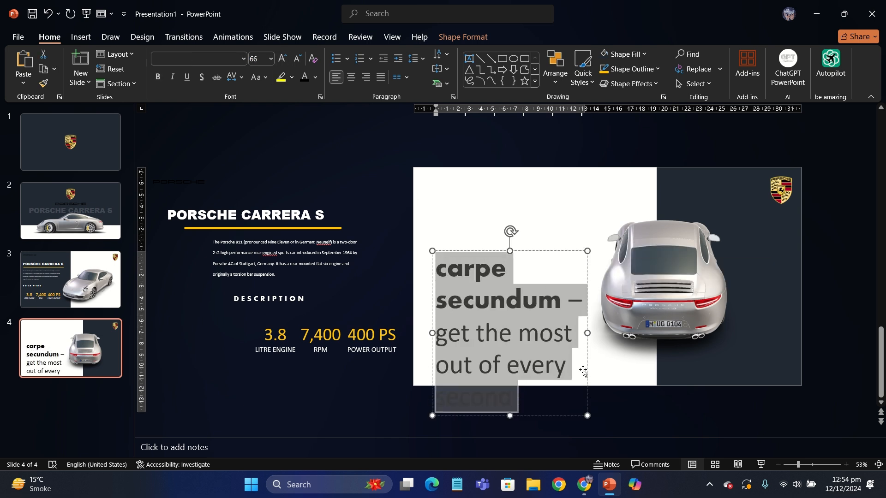
pyautogui.click(548, 376)
pyautogui.click(554, 356)
pyautogui.click(297, 58)
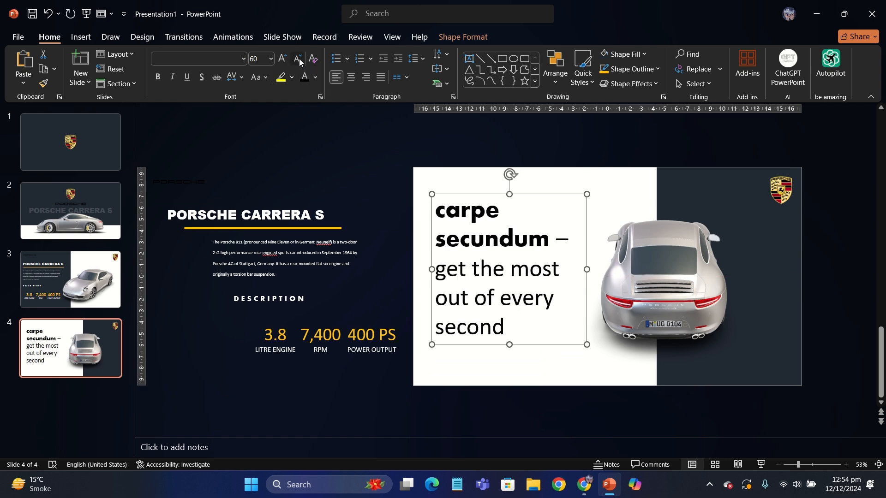
pyautogui.click(297, 58)
pyautogui.moveTo(567, 307); pyautogui.dragTo(566, 333)
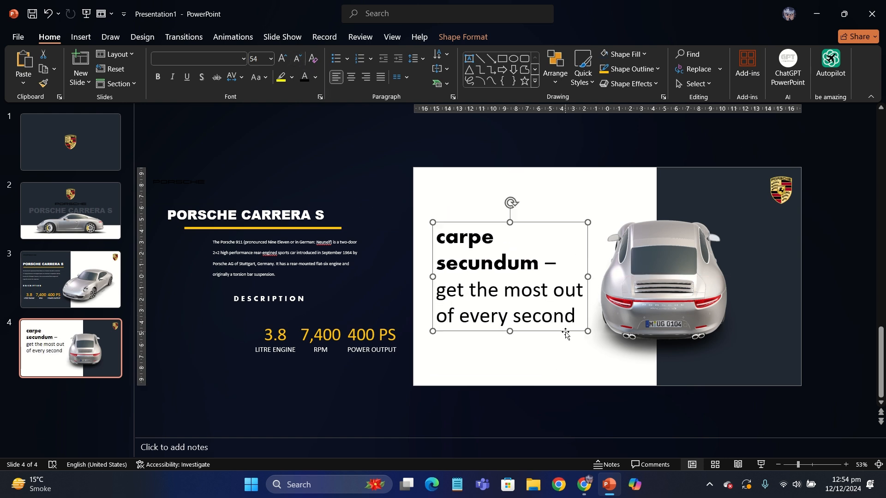
pyautogui.click(391, 208)
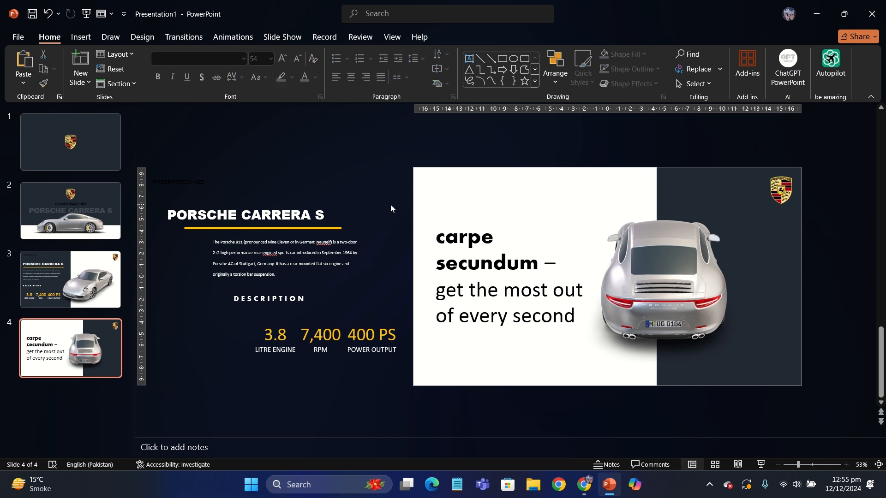
# - Add a text box above the slogan containing an opening double quotation mark and set it in Arial Black
pyautogui.click(468, 60)
pyautogui.moveTo(433, 182); pyautogui.dragTo(467, 216)
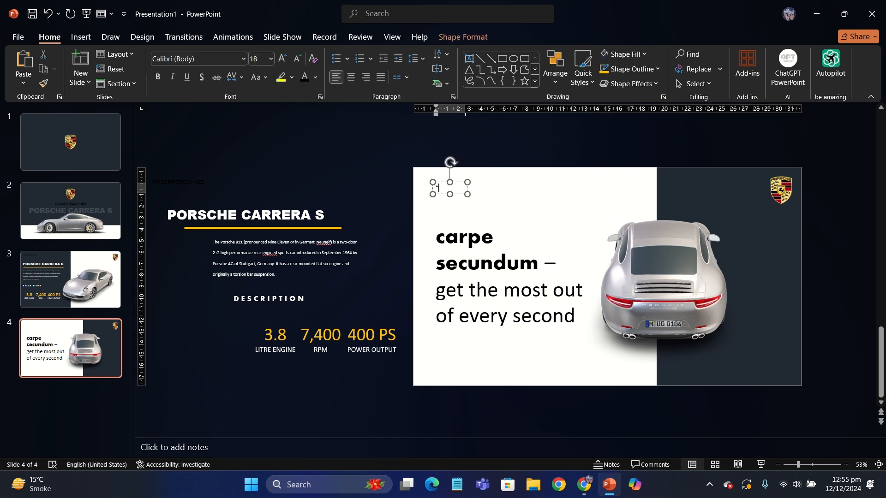
pyautogui.click(243, 58)
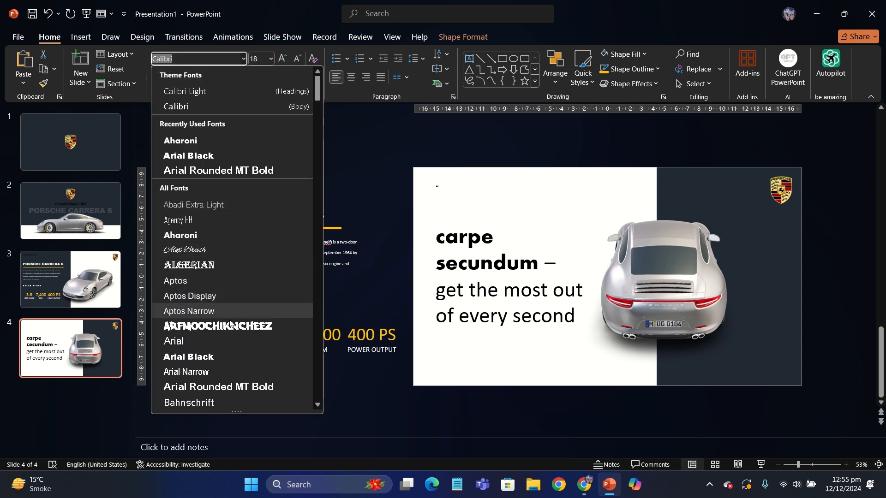
pyautogui.click(218, 356)
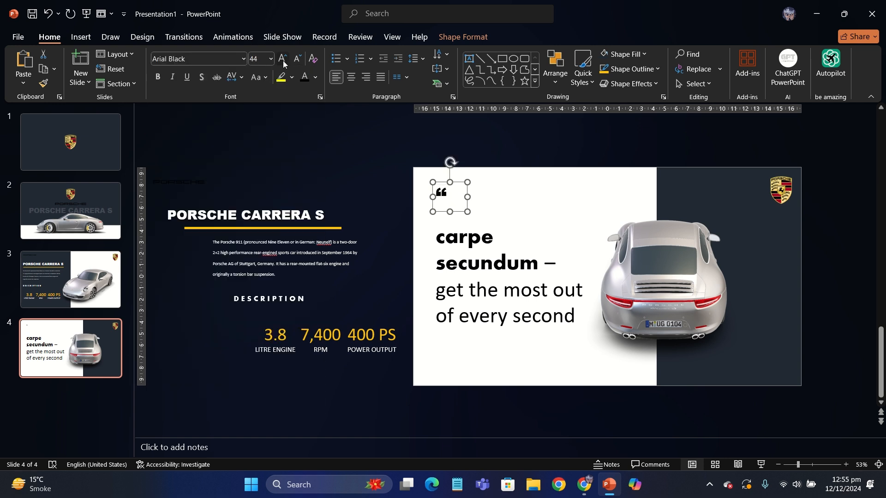
# - Enlarge the quotation mark above the slogan to 199 pt
pyautogui.click(283, 60)
pyautogui.click(283, 60)
pyautogui.click(283, 60)
pyautogui.click(283, 60)
pyautogui.click(283, 60)
pyautogui.click(283, 60)
pyautogui.click(283, 60)
pyautogui.click(283, 60)
# - Duplicate the quotation mark, turn the copy upside down and place it below the end of the slogan
pyautogui.moveTo(453, 181); pyautogui.dragTo(587, 310)
pyautogui.scroll(-1, 573, 256)
pyautogui.moveTo(581, 269); pyautogui.dragTo(600, 374)
pyautogui.scroll(1, 574, 411)
pyautogui.scroll(1, 600, 375)
# - Raise the text fill transparency of both quotation marks on slide 4 so they appear light grey
pyautogui.keyDown('shift'); pyautogui.click(455, 227); pyautogui.keyUp('shift')
pyautogui.click(315, 77)
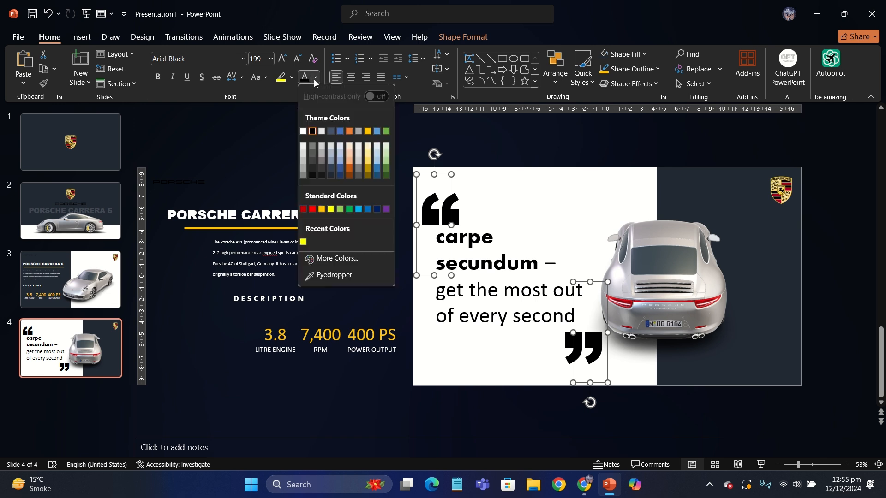
pyautogui.click(444, 173)
pyautogui.rightClick(446, 175)
pyautogui.click(491, 393)
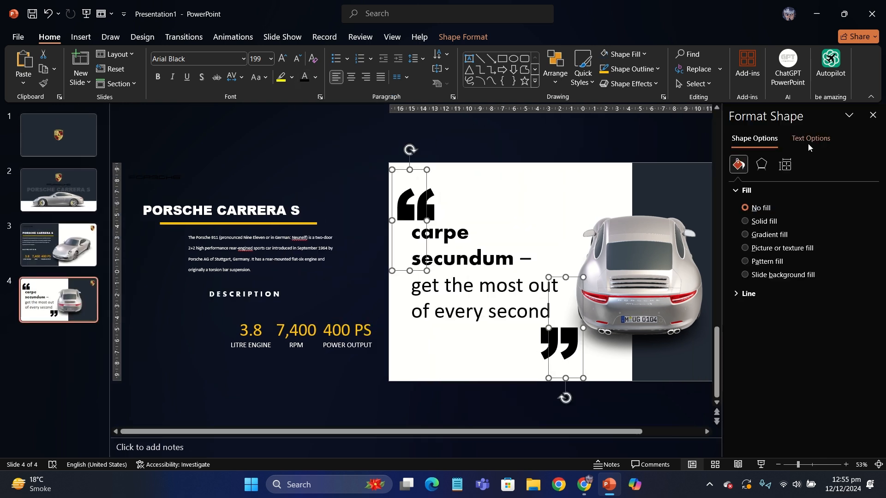
pyautogui.click(811, 138)
pyautogui.moveTo(795, 299); pyautogui.dragTo(812, 301)
pyautogui.click(605, 372)
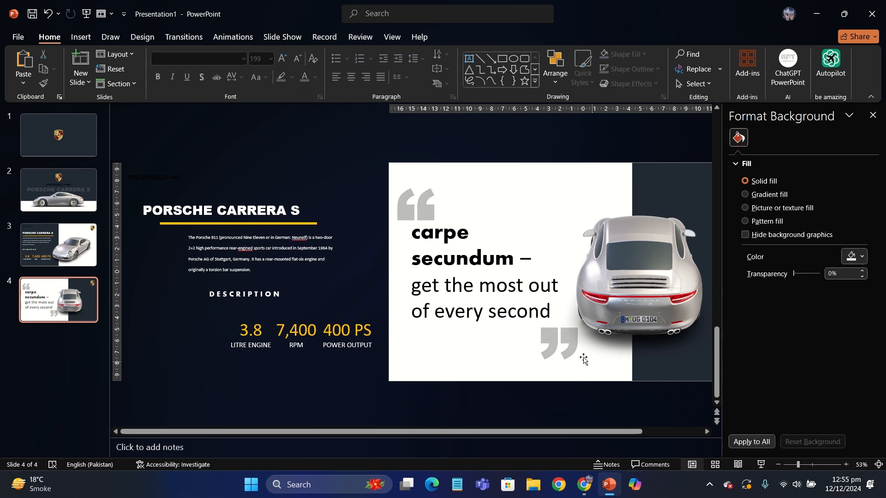
# - Reposition the closing quotation mark just below the end of the slogan and close the formatting options
pyautogui.click(576, 377)
pyautogui.moveTo(577, 377); pyautogui.dragTo(575, 372)
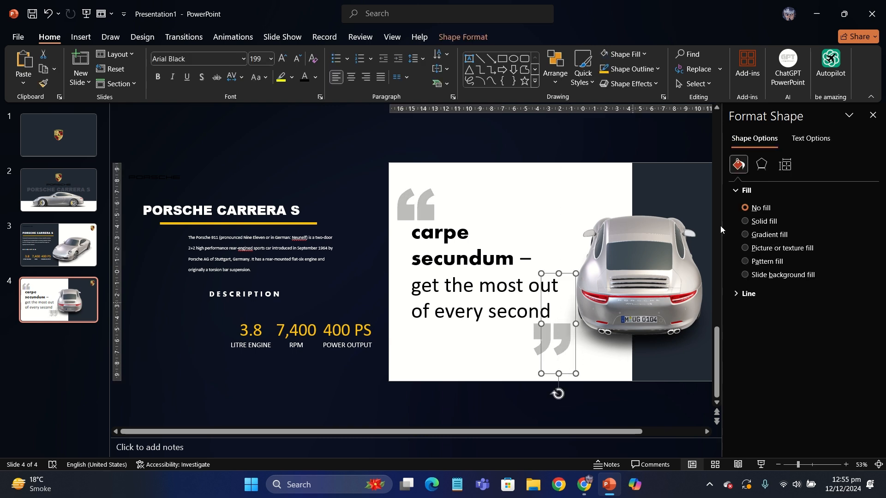
pyautogui.click(873, 115)
# - Copy both quotation marks from slide 4 and paste them onto slide 3
pyautogui.click(433, 191)
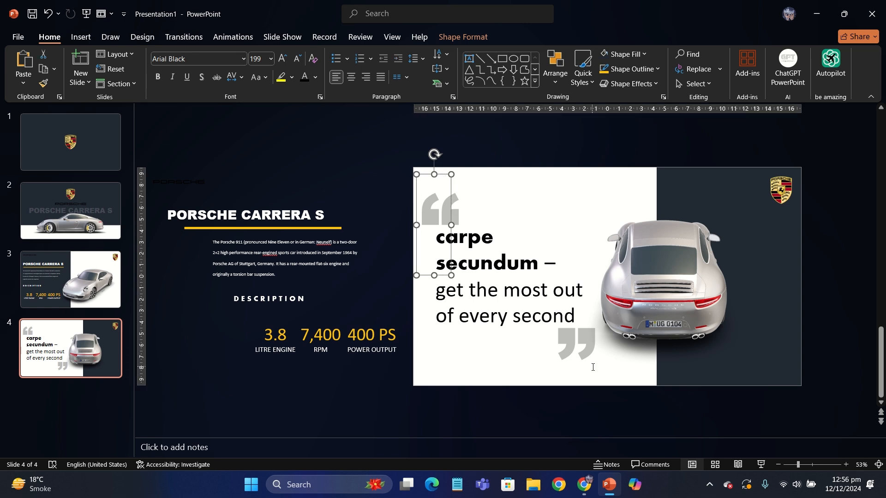
pyautogui.keyDown('shift'); pyautogui.click(578, 343); pyautogui.keyUp('shift')
pyautogui.hotkey('ctrl', 'c')
pyautogui.click(70, 279)
pyautogui.hotkey('ctrl', 'v')
pyautogui.click(268, 294)
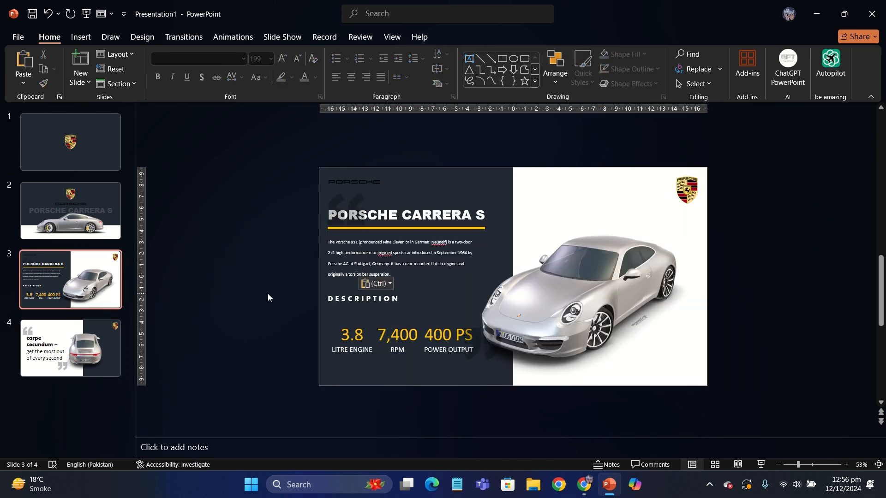
# - Move slide 3's opening quotation mark above the slide and its closing quotation mark below the slide
pyautogui.click(345, 203)
pyautogui.moveTo(346, 203); pyautogui.dragTo(355, 110)
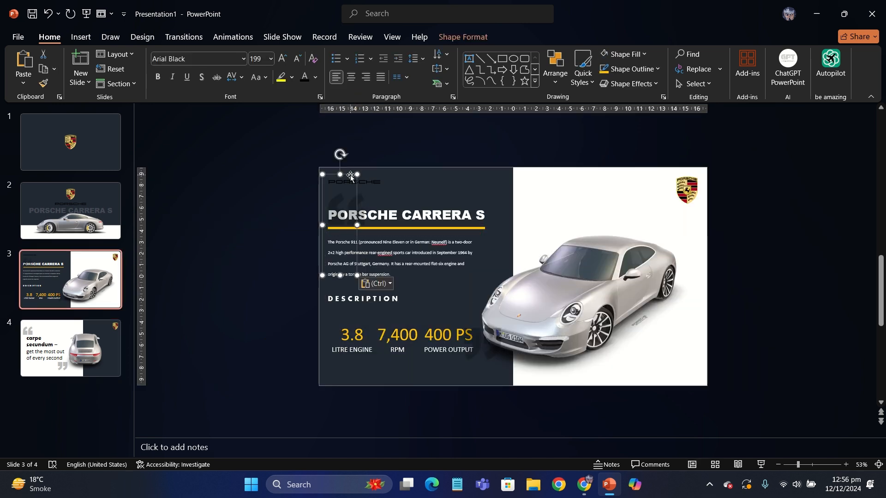
pyautogui.scroll(-2, 485, 347)
pyautogui.click(486, 347)
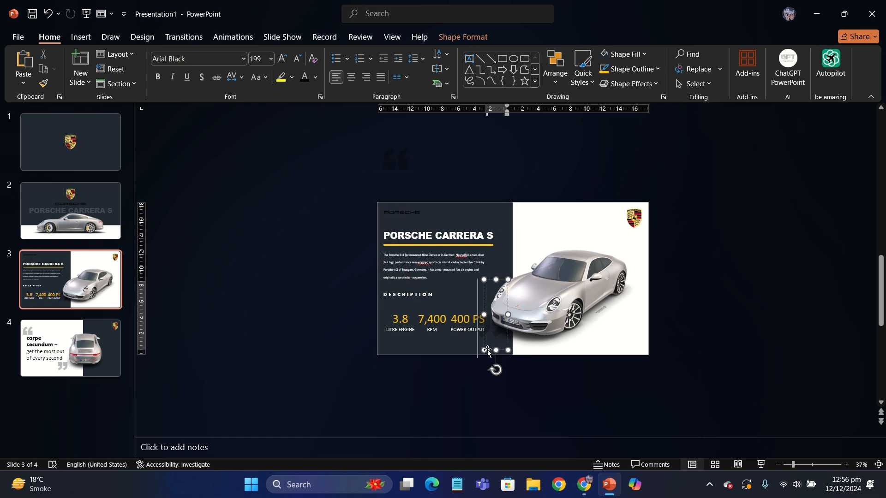
# - Copy the slogan text box from slide 4 to slide 3 and park it beyond the slide's left edge
pyautogui.scroll(-2, 490, 369)
pyautogui.click(421, 313)
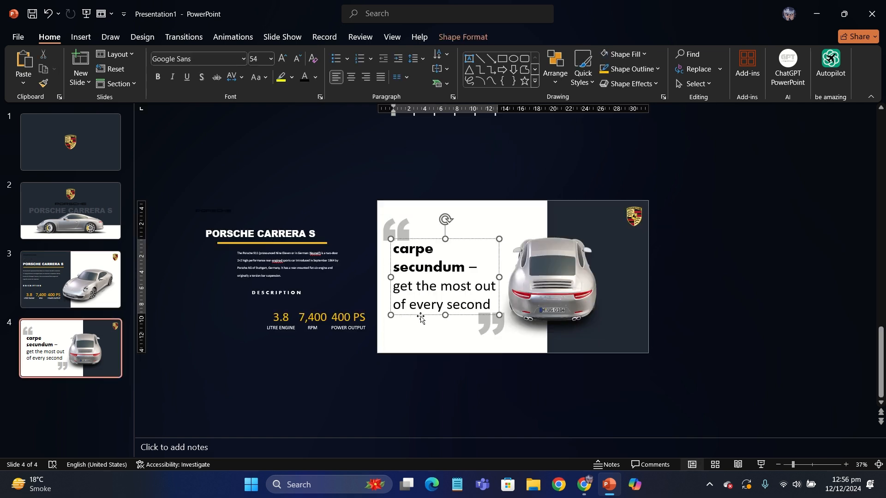
pyautogui.hotkey('ctrl', 'c')
pyautogui.scroll(1, 283, 302)
pyautogui.hotkey('ctrl', 'v')
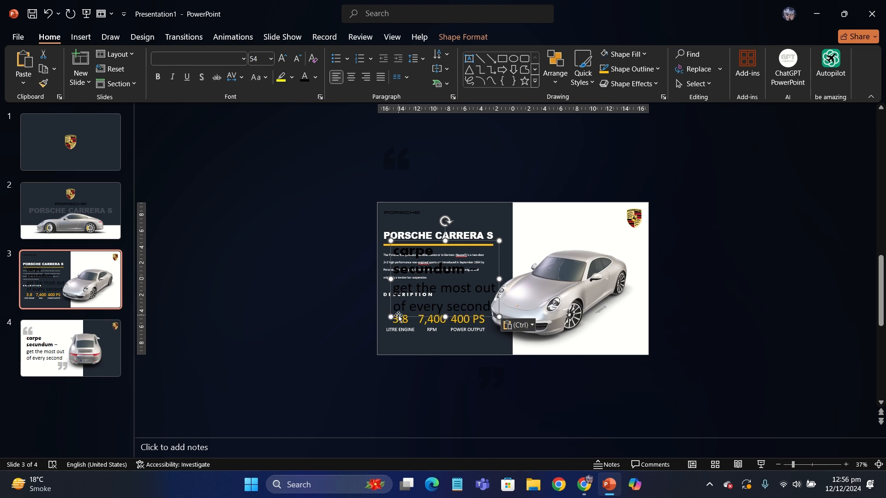
pyautogui.moveTo(398, 317); pyautogui.dragTo(196, 317)
# - Move the off-slide PORSCHE wordmark on slide 4 into the white area's upper-left corner, above the opening quotation mark
pyautogui.click(97, 346)
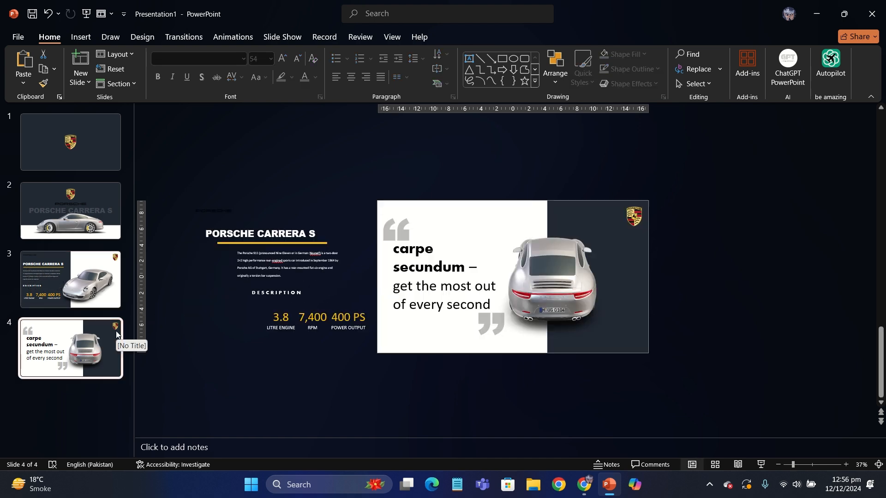
pyautogui.scroll(1, 327, 181)
pyautogui.scroll(-1, 304, 199)
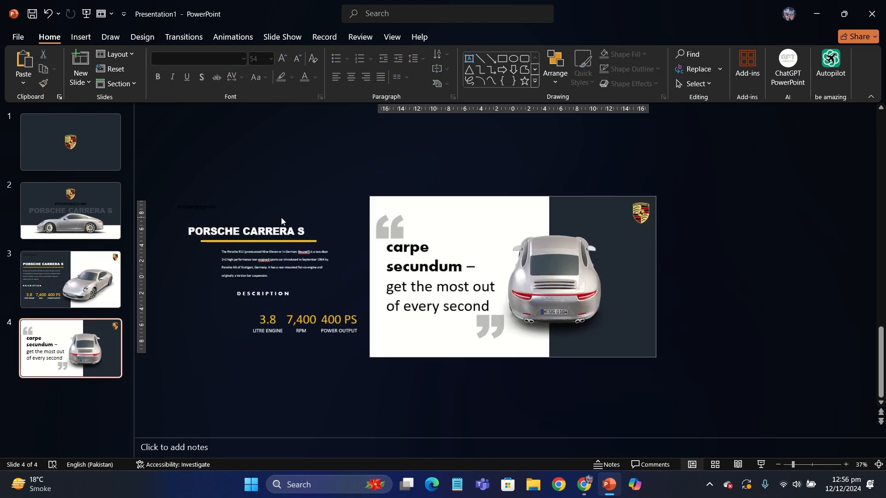
pyautogui.keyDown('ctrl'); pyautogui.scroll(2, 281, 220); pyautogui.keyUp('ctrl')
pyautogui.click(188, 188)
pyautogui.moveTo(187, 190); pyautogui.dragTo(737, 198)
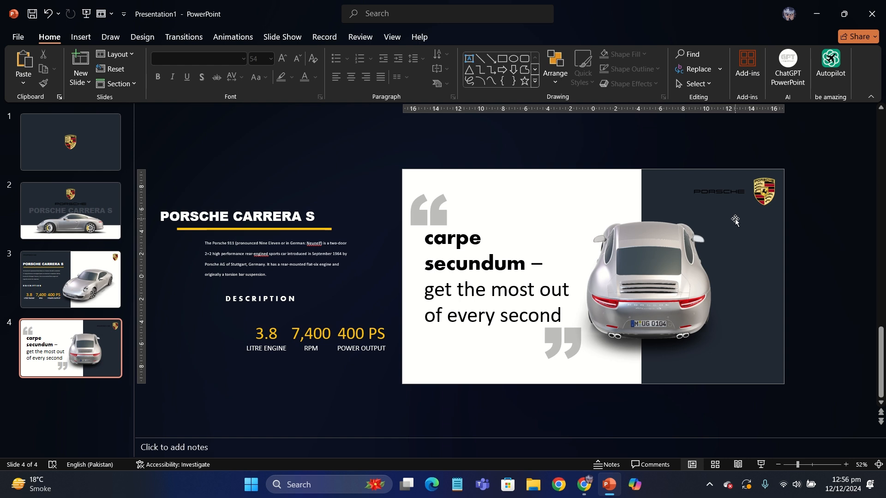
pyautogui.hotkey('ctrl', 'z')
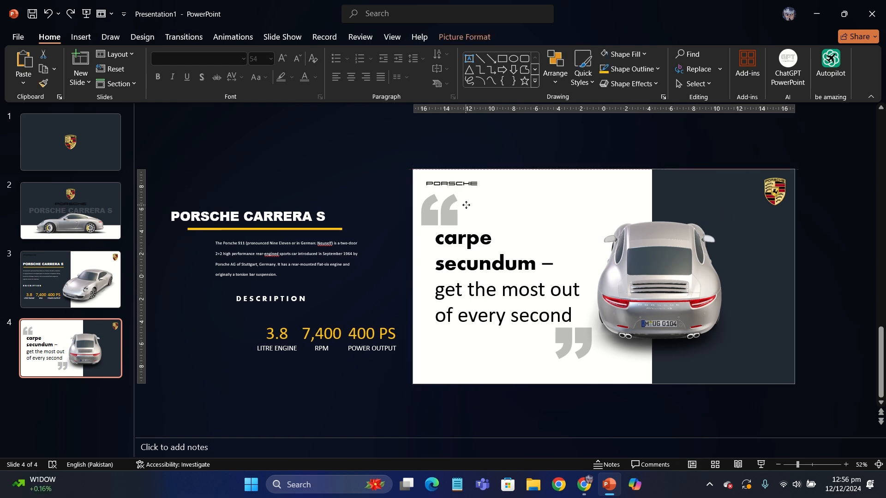
pyautogui.click(226, 165)
# - Duplicate slide 4 to create slide 5
pyautogui.rightClick(90, 364)
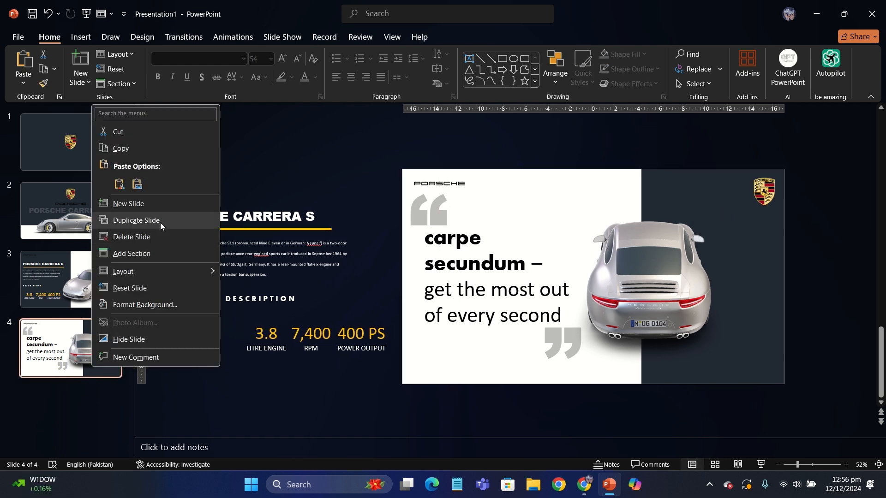
pyautogui.click(137, 220)
pyautogui.keyDown('ctrl'); pyautogui.scroll(-3, 359, 174); pyautogui.keyUp('ctrl')
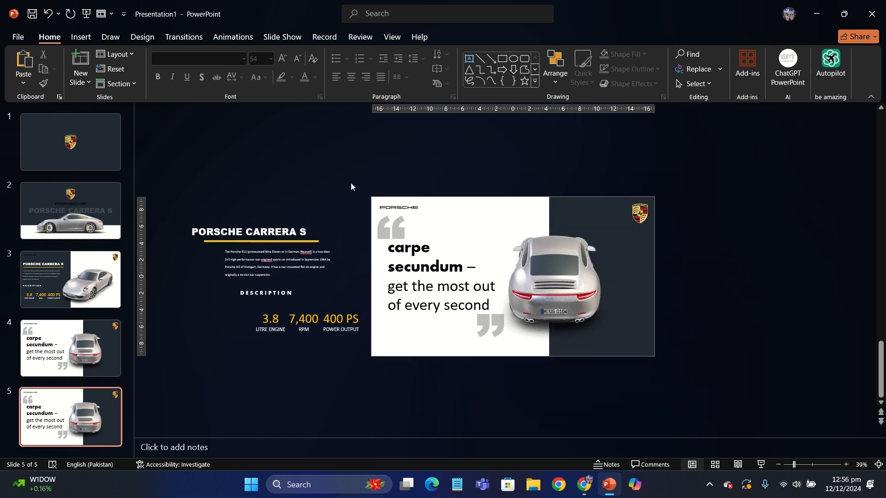
# - Move slide 5's opening quotation mark past the slide's left edge and its closing quotation mark past the right edge
pyautogui.moveTo(374, 201); pyautogui.dragTo(400, 228)
pyautogui.press('Escape')
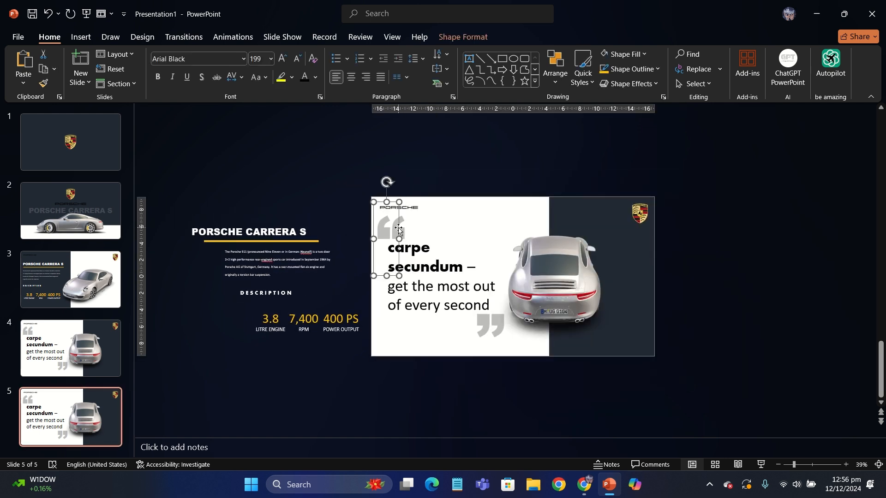
pyautogui.click(489, 329)
pyautogui.moveTo(503, 351); pyautogui.dragTo(766, 350)
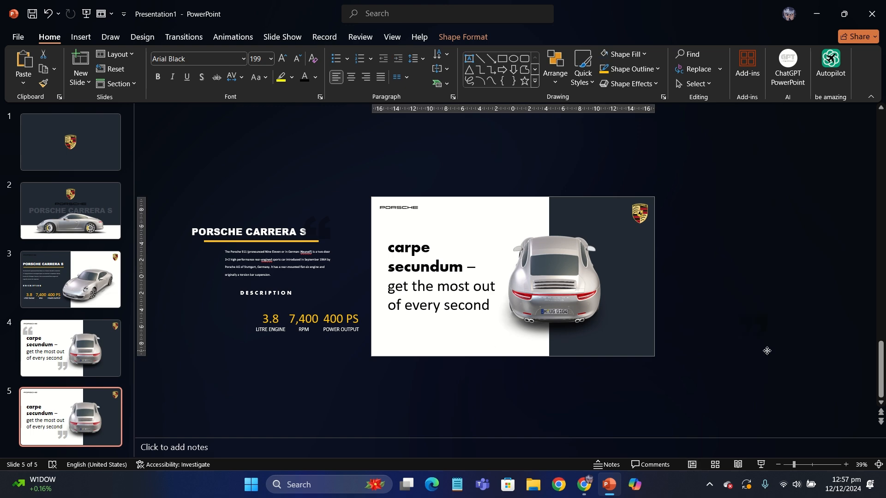
# - Move the slogan text box on slide 5 straight down until it sits below the slide
pyautogui.click(442, 277)
pyautogui.keyDown('ctrl'); pyautogui.scroll(-2, 459, 386); pyautogui.keyUp('ctrl')
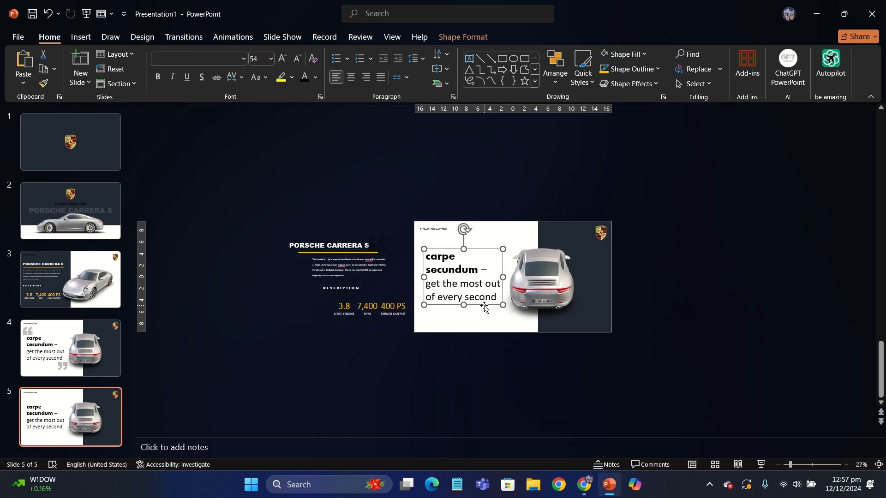
pyautogui.moveTo(464, 286); pyautogui.dragTo(464, 374)
pyautogui.press('shift')
pyautogui.press('shift')
pyautogui.press('shift')
pyautogui.press('shift')
pyautogui.press('shift')
pyautogui.click(303, 153)
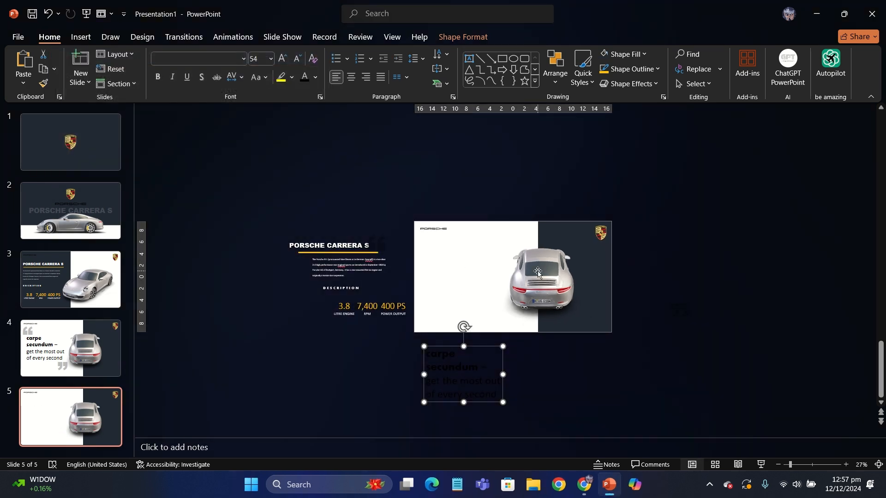
# - Widen slide 5's dark rectangle to the full slide width and shorten it to a band across the upper third
pyautogui.click(600, 287)
pyautogui.moveTo(539, 277); pyautogui.dragTo(414, 277)
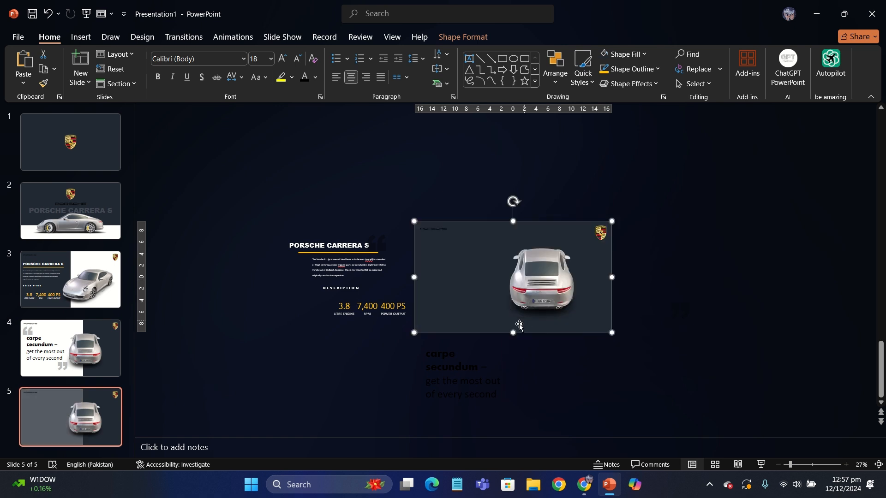
pyautogui.moveTo(513, 332); pyautogui.dragTo(514, 256)
# - Change the 3D car model on slide 5 to the raised side view with the car facing right
pyautogui.click(536, 268)
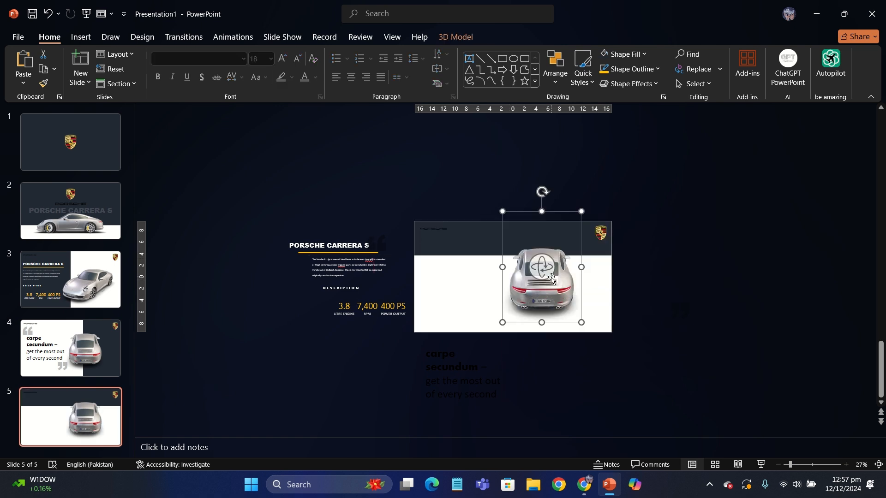
pyautogui.click(454, 37)
pyautogui.keyDown('ctrl'); pyautogui.scroll(2, 411, 188); pyautogui.keyUp('ctrl')
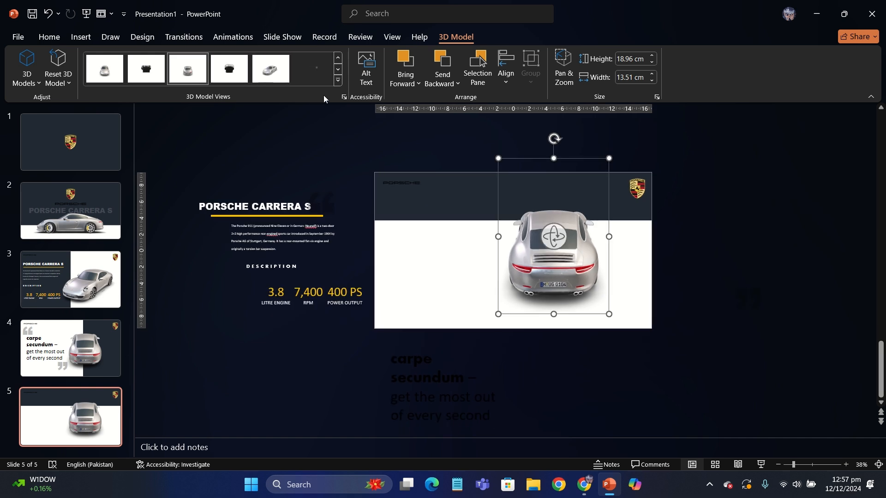
pyautogui.click(280, 77)
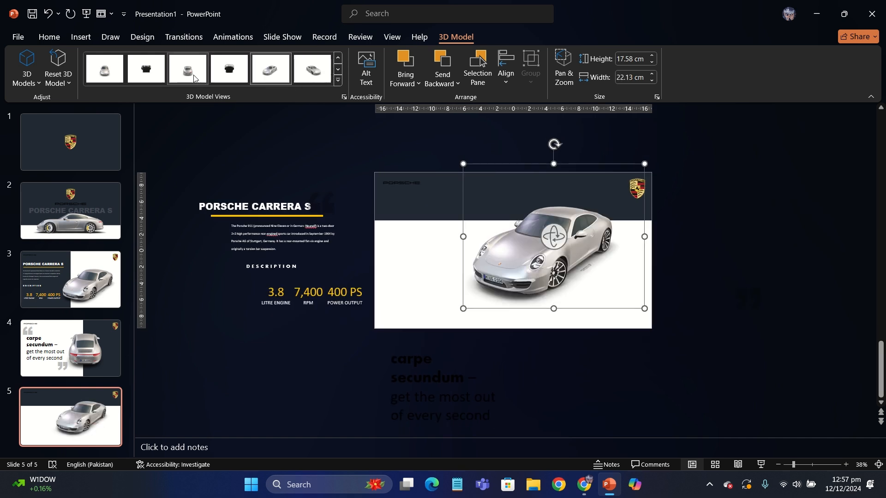
pyautogui.click(338, 80)
pyautogui.click(198, 131)
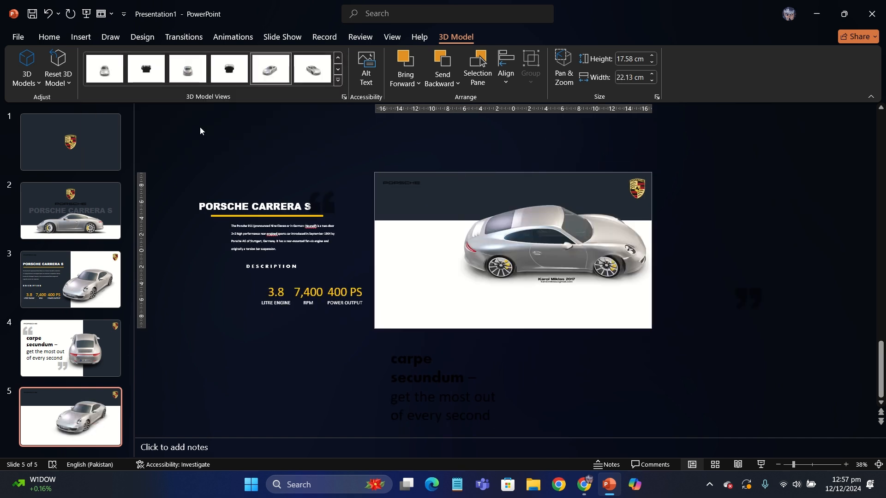
# - Centre the car model horizontally on slide 5, with its roof just below the dark band
pyautogui.moveTo(564, 261); pyautogui.dragTo(534, 274)
pyautogui.click(716, 289)
pyautogui.scroll(2, 716, 289)
pyautogui.scroll(1, 715, 289)
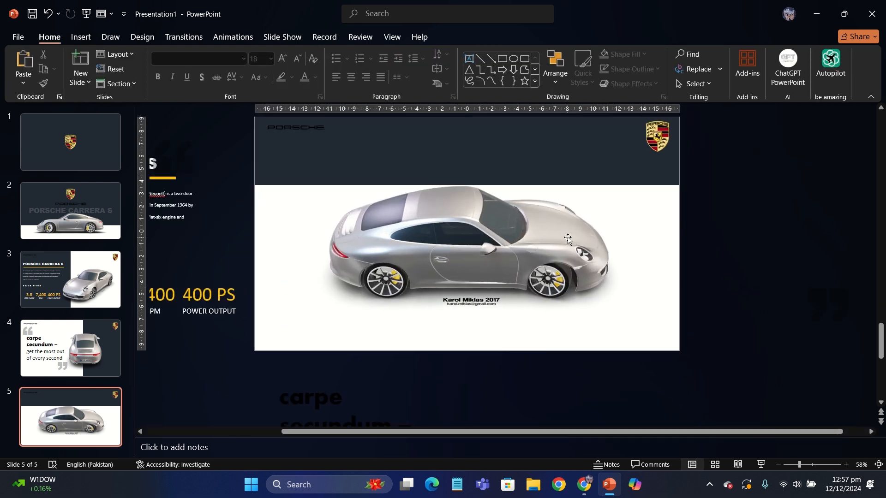
pyautogui.scroll(-1, 752, 258)
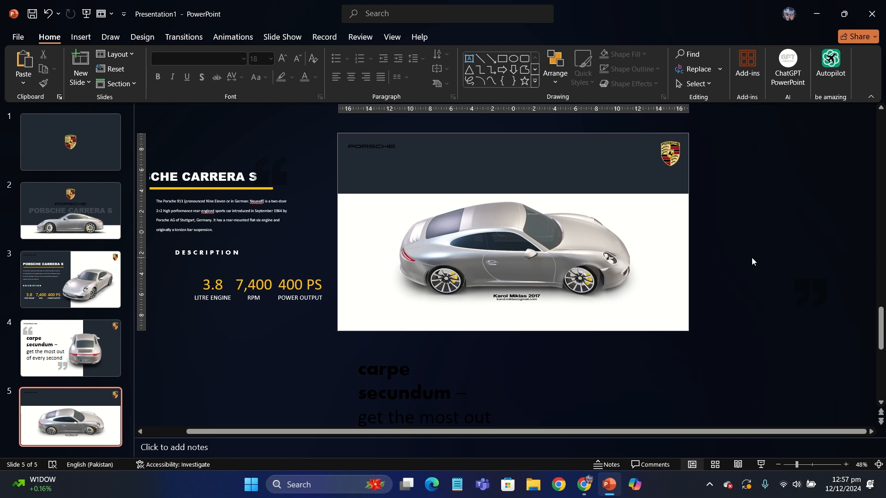
pyautogui.scroll(-1, 751, 257)
# - Copy the DESCRIPTION heading and the three specification blocks from slide 3 and paste them onto slide 5
pyautogui.scroll(3, 364, 321)
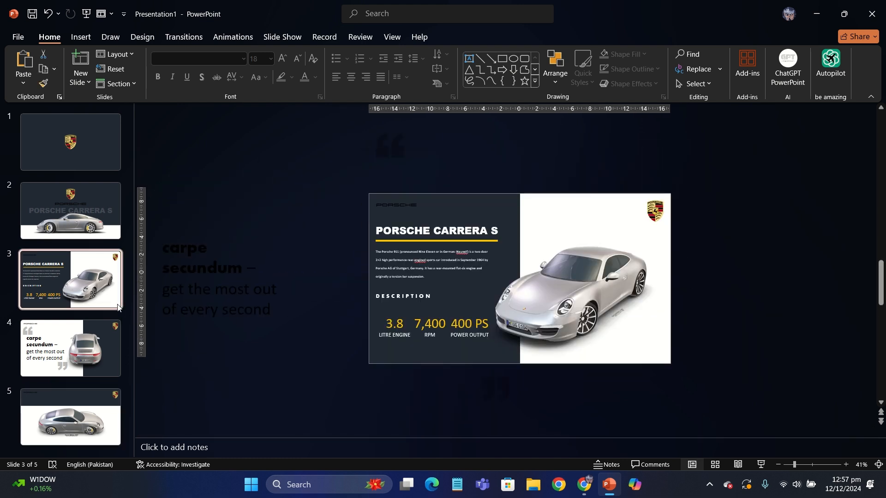
pyautogui.click(460, 336)
pyautogui.keyDown('shift'); pyautogui.click(428, 324); pyautogui.keyUp('shift')
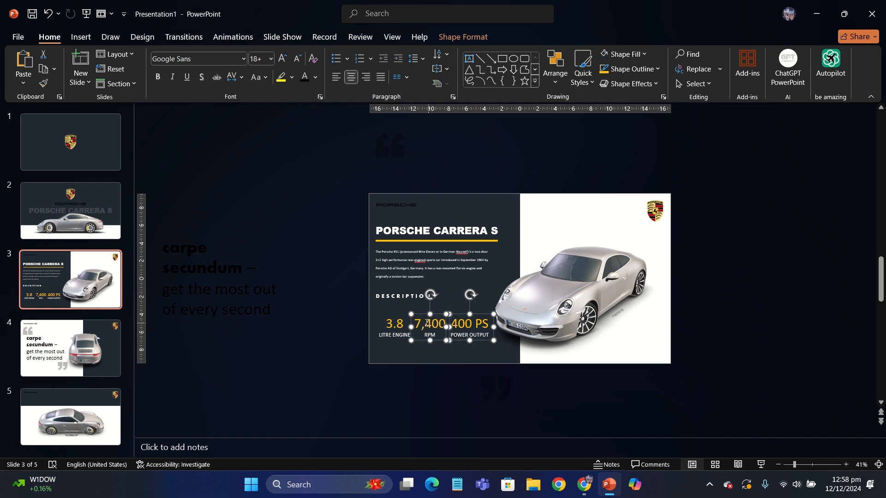
pyautogui.moveTo(387, 297); pyautogui.dragTo(398, 247)
pyautogui.hotkey('ctrl', 'z')
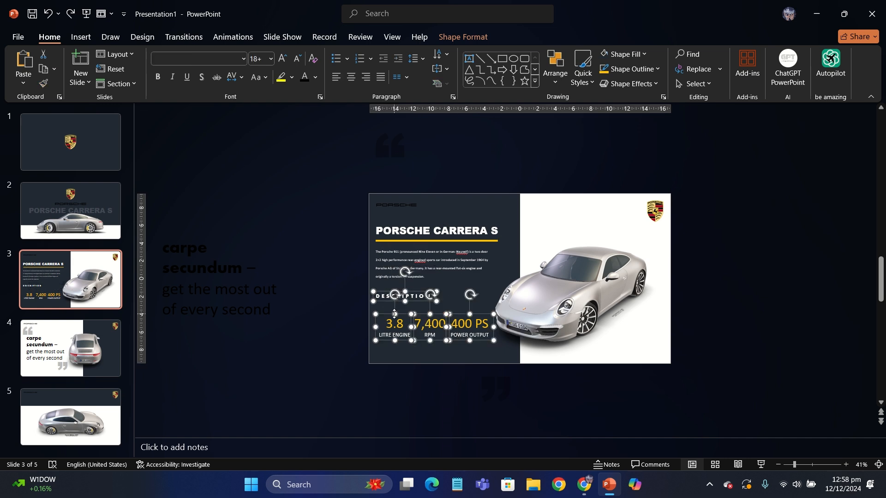
pyautogui.click(92, 420)
pyautogui.hotkey('ctrl', 'v')
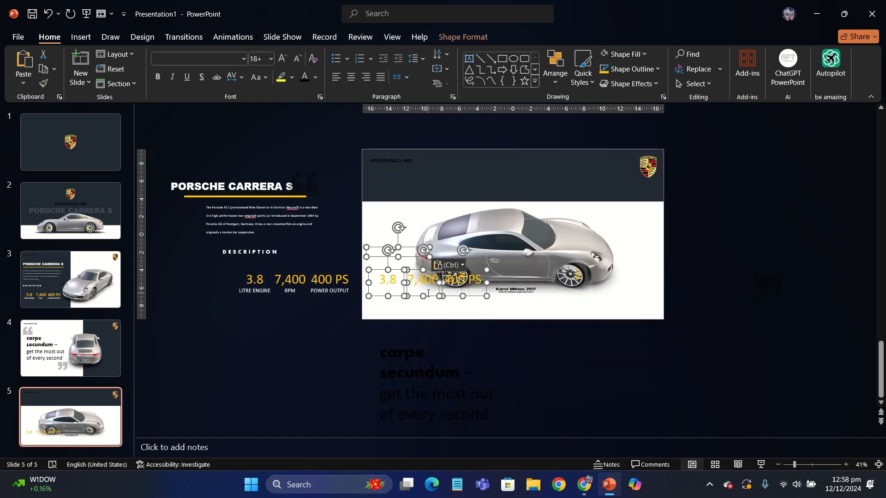
# - Place the pasted specifications inside slide 5's dark band and centre the DESCRIPTION heading above them
pyautogui.moveTo(428, 294); pyautogui.dragTo(512, 190)
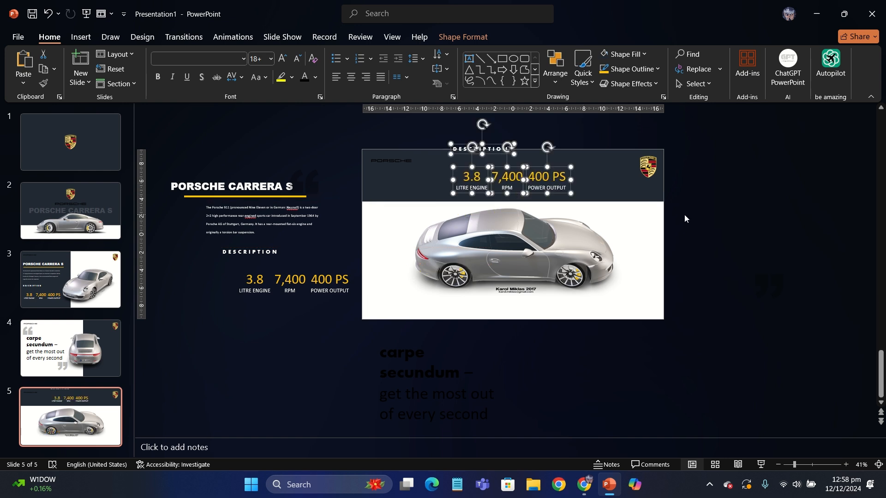
pyautogui.click(685, 218)
pyautogui.moveTo(498, 144); pyautogui.dragTo(519, 154)
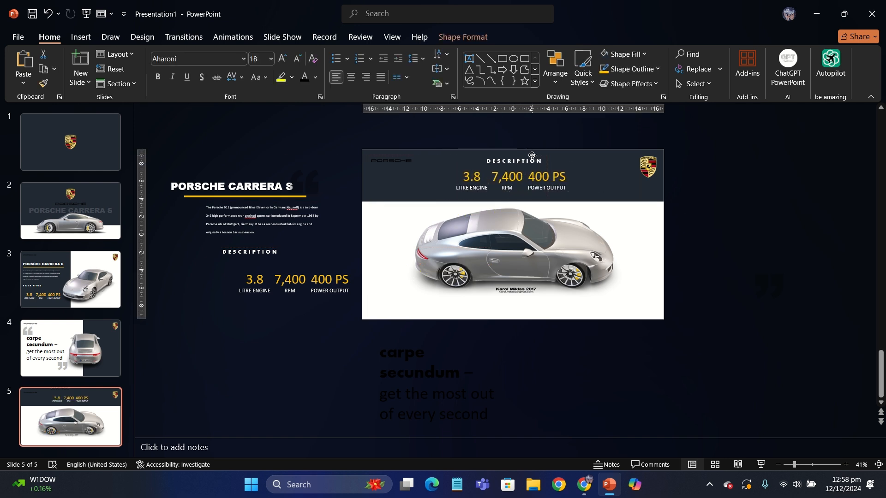
pyautogui.click(439, 146)
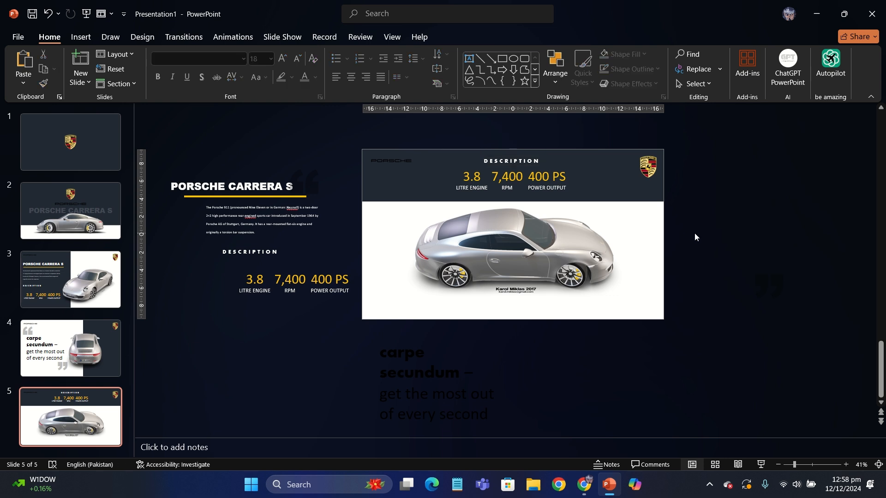
# - Group the three specification blocks in the dark band and centre them beneath the DESCRIPTION heading
pyautogui.moveTo(688, 198); pyautogui.dragTo(431, 165)
pyautogui.moveTo(514, 194); pyautogui.dragTo(516, 195)
pyautogui.hotkey('ctrl', 'g')
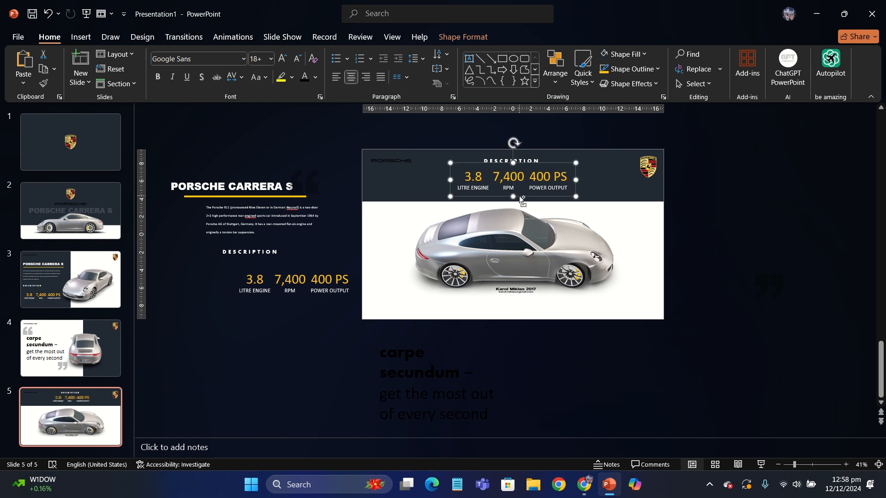
# - Ungroup slide 5's specification blocks, then copy them with the DESCRIPTION heading onto slide 4, placed above the slide area
pyautogui.hotkey('ctrl', 'shift', 'g')
pyautogui.click(70, 368)
pyautogui.hotkey('ctrl', 'v')
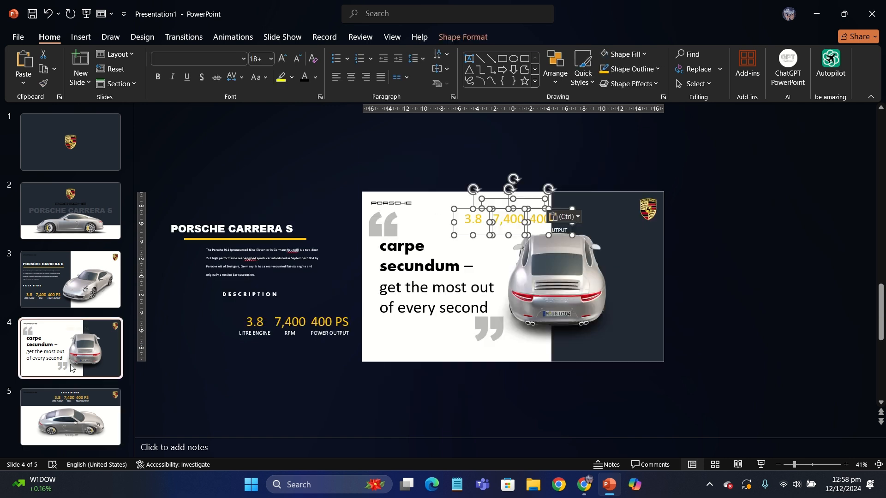
pyautogui.moveTo(510, 221); pyautogui.dragTo(510, 166)
pyautogui.click(306, 189)
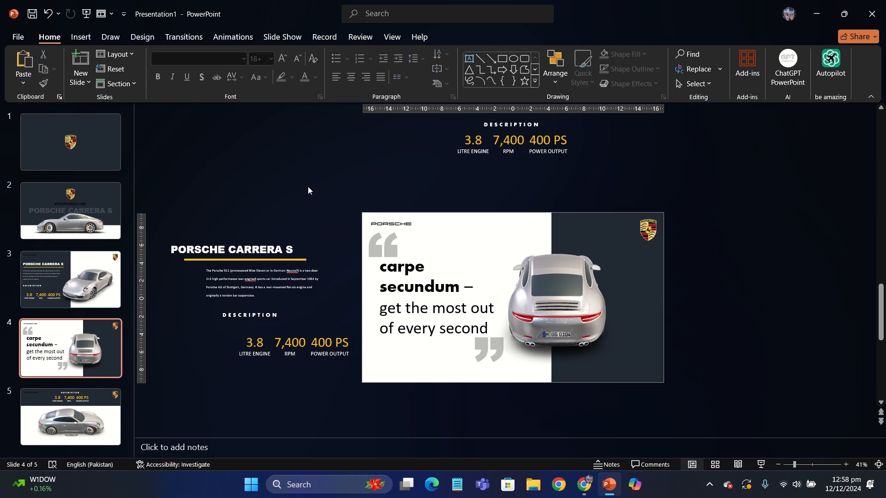
# - Duplicate slide 5 and stretch the dark band on the new slide 6 down to cover the whole slide
pyautogui.click(66, 405)
pyautogui.rightClick(58, 415)
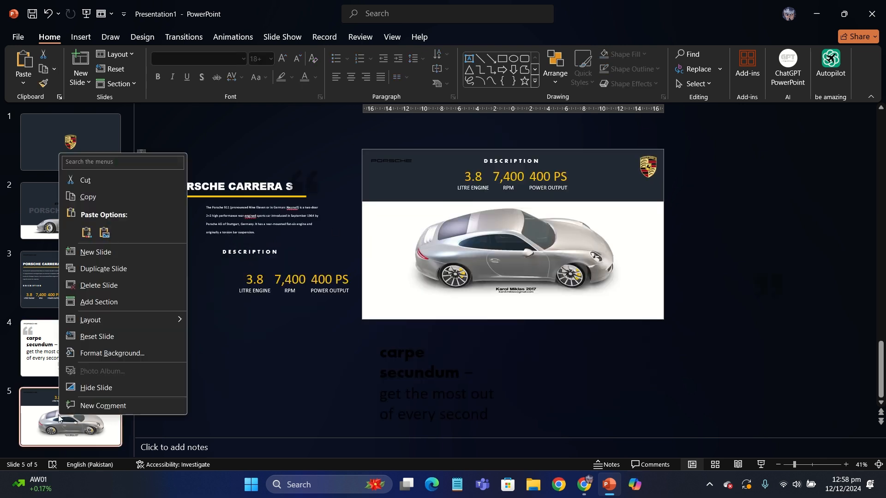
pyautogui.click(122, 269)
pyautogui.click(526, 198)
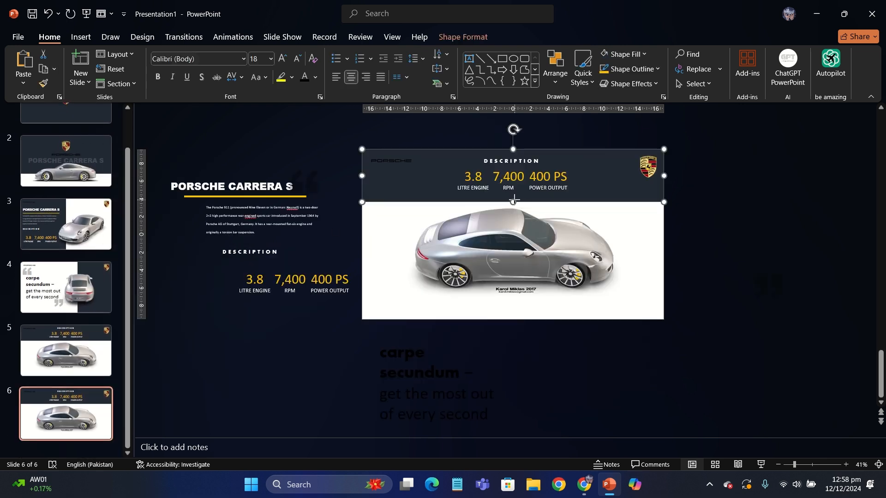
pyautogui.moveTo(514, 200); pyautogui.dragTo(514, 319)
# - Move the DESCRIPTION heading and the three specification blocks straight up off the top of slide 6
pyautogui.click(446, 134)
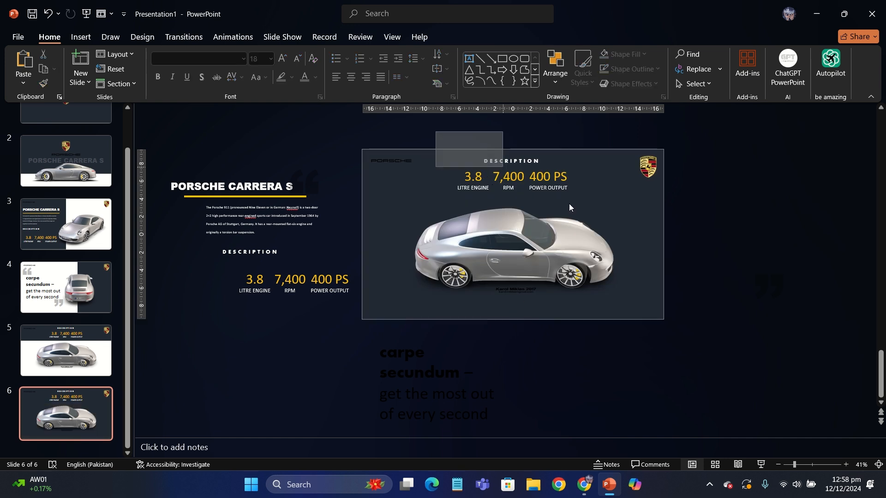
pyautogui.click(563, 189)
pyautogui.press('Up')
pyautogui.press('Up')
pyautogui.press('Up')
pyautogui.press('Up')
pyautogui.press('Up')
pyautogui.press('Up')
pyautogui.press('Up')
pyautogui.press('Up')
pyautogui.press('Up')
pyautogui.press('Up')
pyautogui.press('Up')
pyautogui.press('Up')
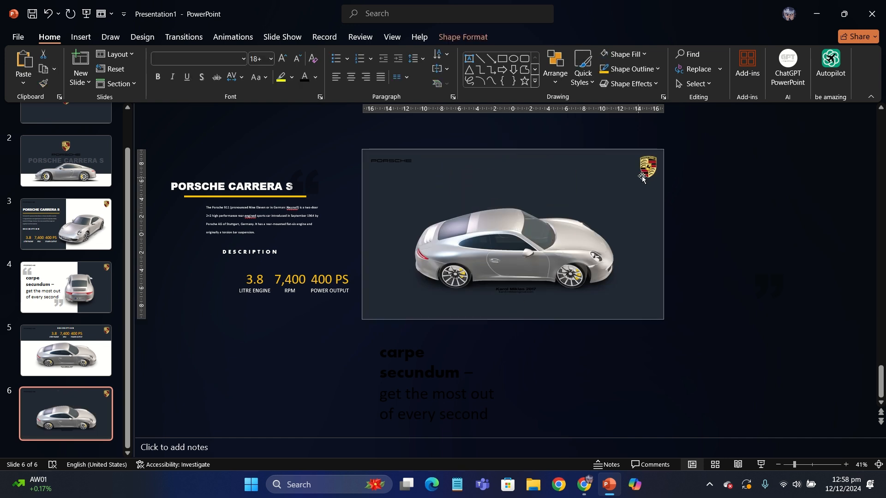
# - Switch slide 6's car model to the Above Right preset view showing its rear, and move it slightly lower
pyautogui.click(643, 178)
pyautogui.click(526, 229)
pyautogui.click(456, 30)
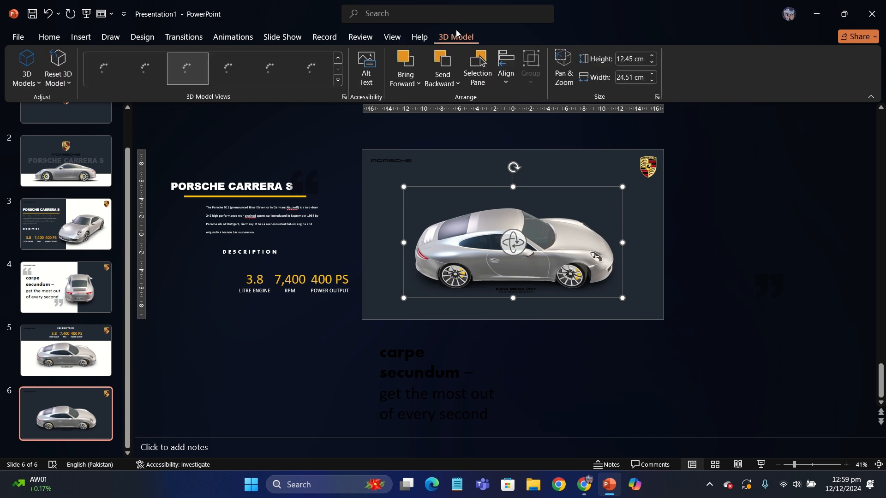
pyautogui.click(340, 78)
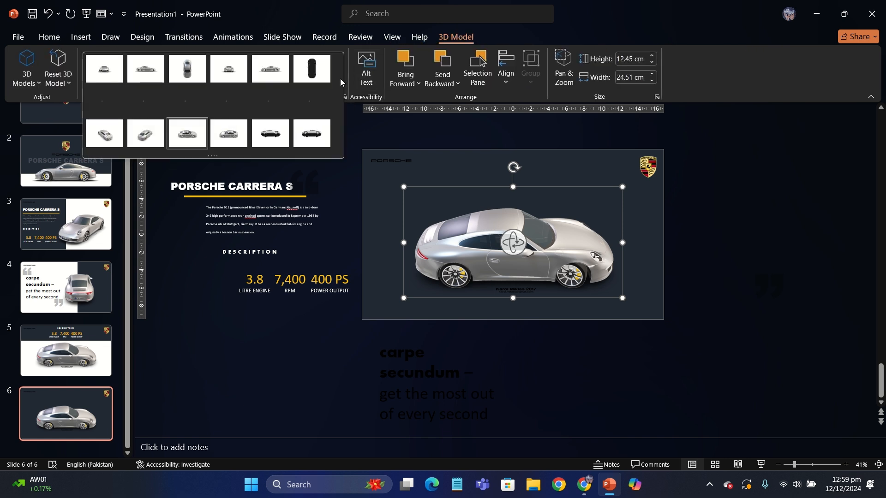
pyautogui.click(217, 78)
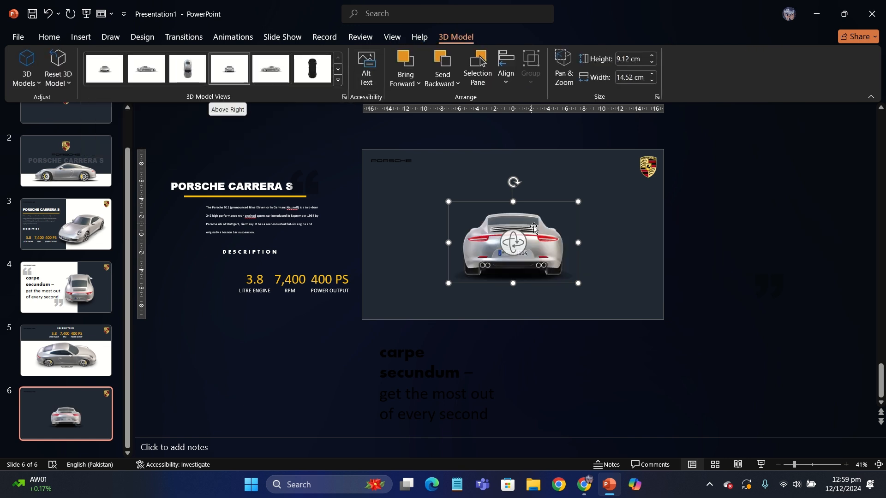
pyautogui.moveTo(536, 230); pyautogui.dragTo(537, 238)
pyautogui.click(337, 167)
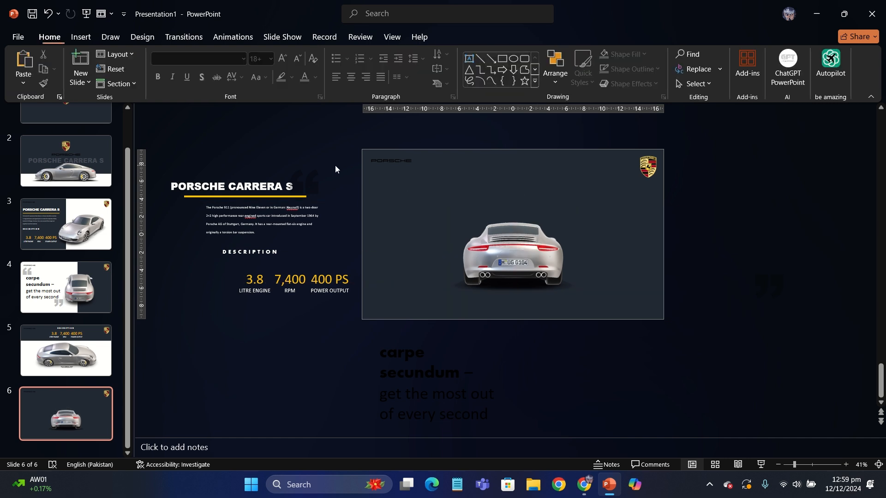
# - Copy the large PORSCHE CARRERA S title from slide 2 and paste it onto slide 6
pyautogui.click(98, 178)
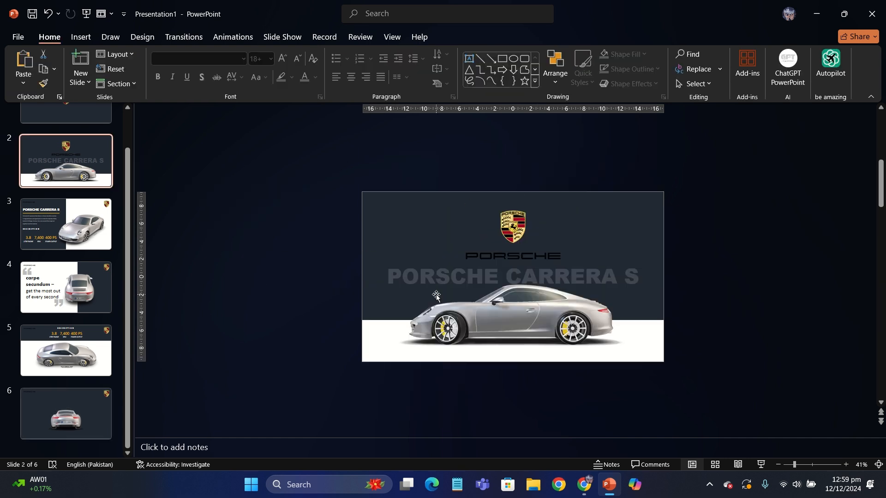
pyautogui.click(442, 290)
pyautogui.click(109, 393)
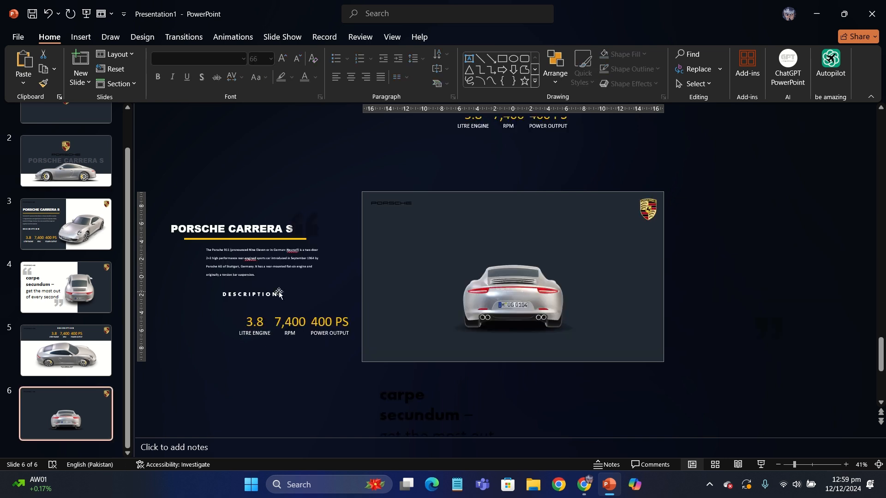
pyautogui.hotkey('ctrl', 'v')
# - Reorder slide 6's layers so the PORSCHE CARRERA S title sits behind the car but in front of the dark background
pyautogui.rightClick(455, 290)
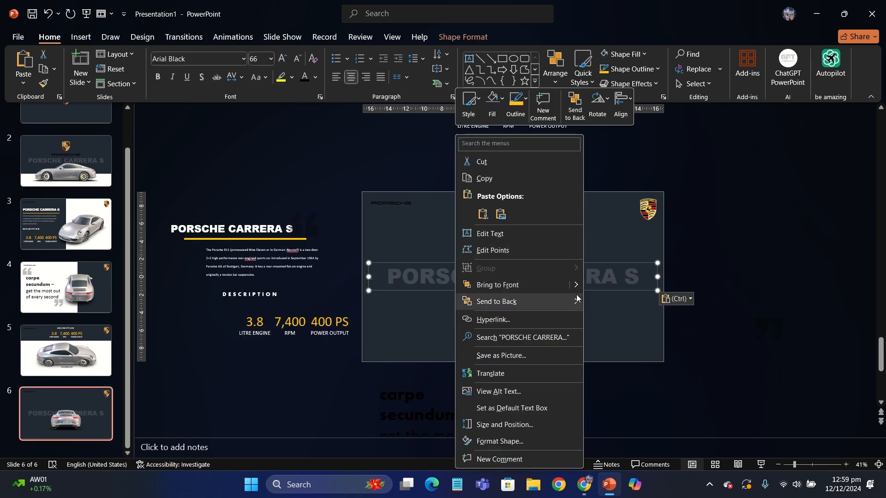
pyautogui.moveTo(508, 301)
pyautogui.click(633, 319)
pyautogui.rightClick(596, 289)
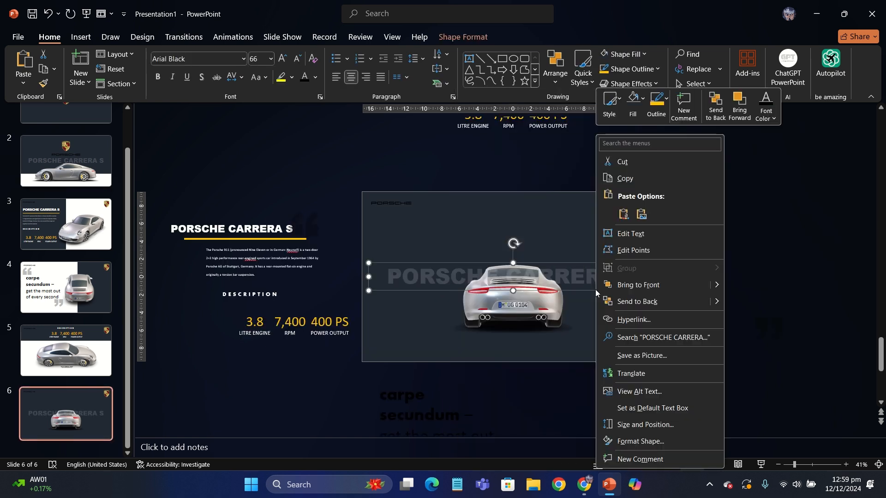
pyautogui.click(696, 302)
pyautogui.rightClick(649, 315)
pyautogui.click(699, 304)
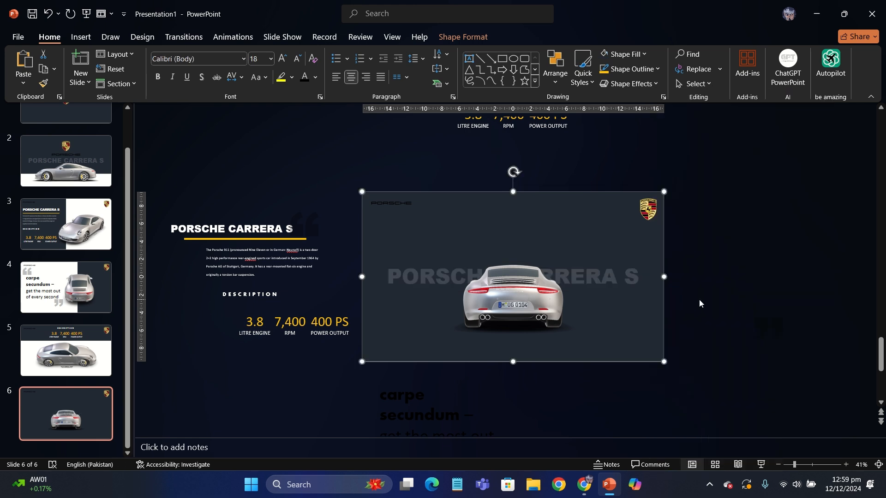
# - Copy slide 6's PORSCHE CARRERA S title onto slide 5 and shift it horizontally off the slide, beyond the car's front
pyautogui.click(627, 279)
pyautogui.click(98, 360)
pyautogui.hotkey('ctrl', 'v')
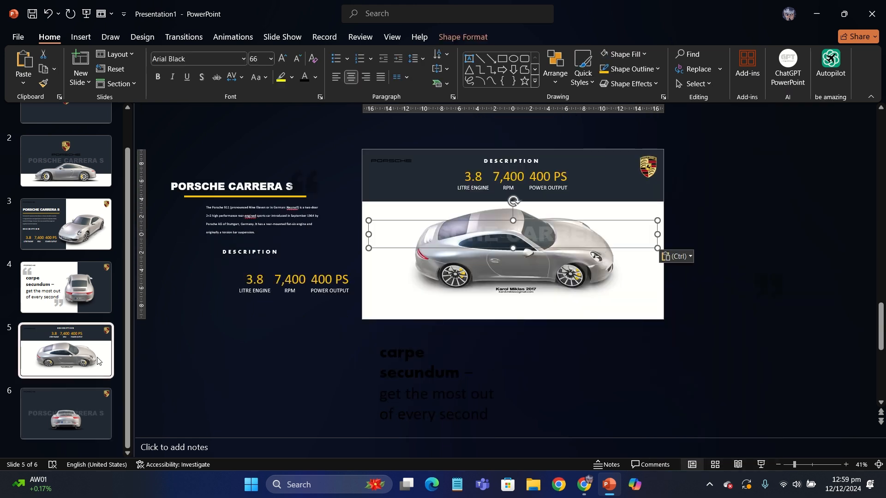
pyautogui.press('Right')
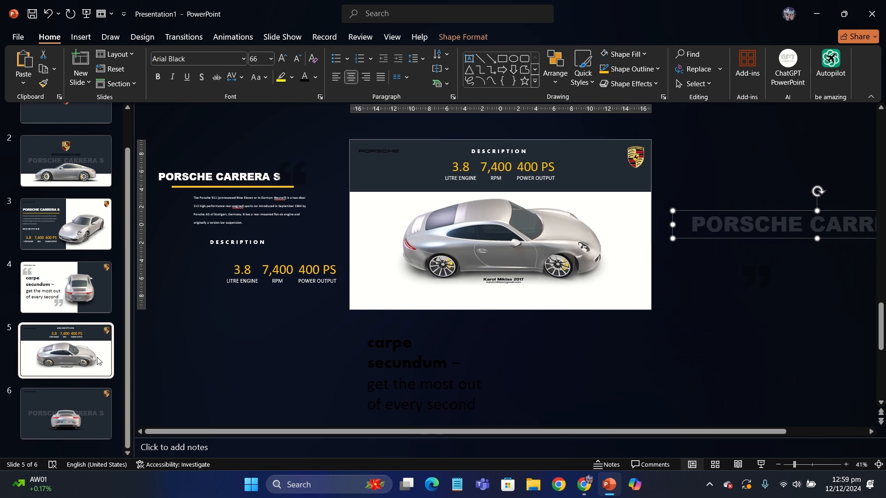
# - Enlarge the Porsche crest on slide 6 and centre it horizontally above the car
pyautogui.click(84, 419)
pyautogui.click(648, 167)
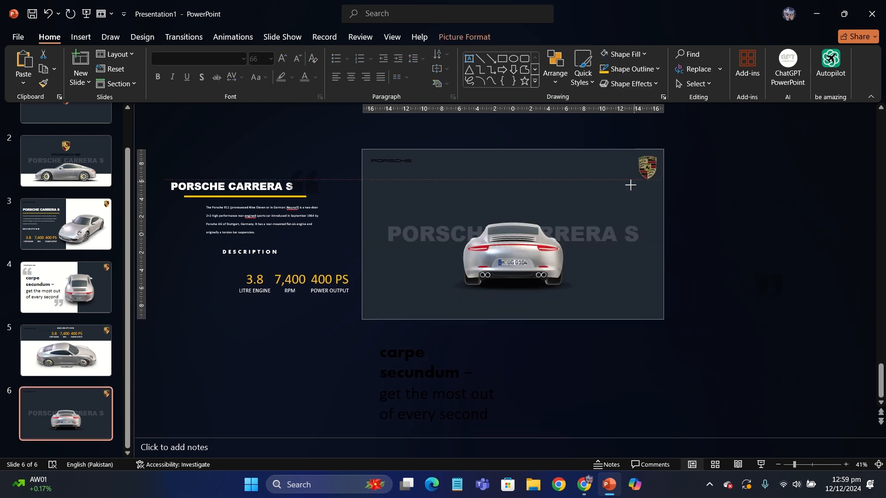
pyautogui.moveTo(631, 185); pyautogui.dragTo(514, 191)
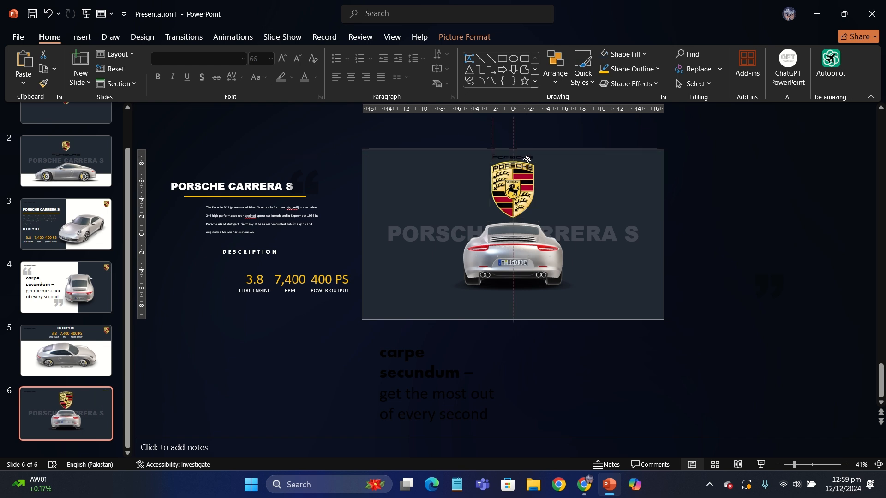
pyautogui.moveTo(532, 249); pyautogui.dragTo(533, 264)
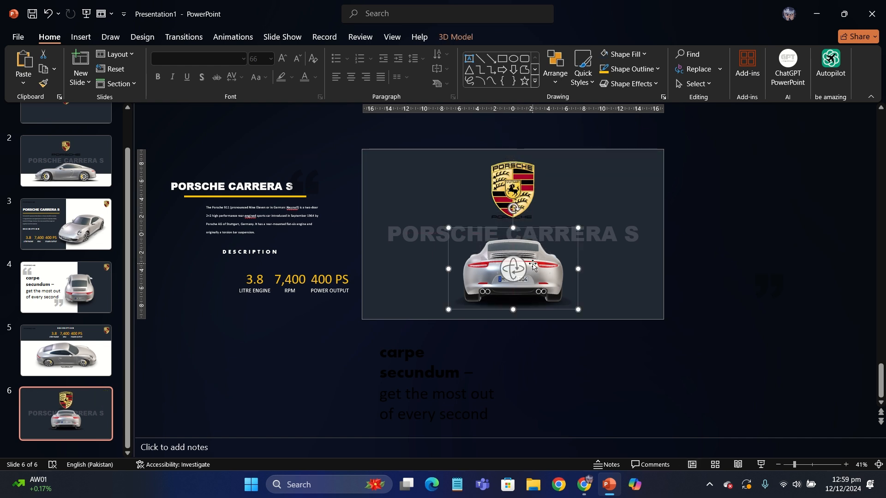
pyautogui.click(527, 217)
pyautogui.scroll(3, 527, 218)
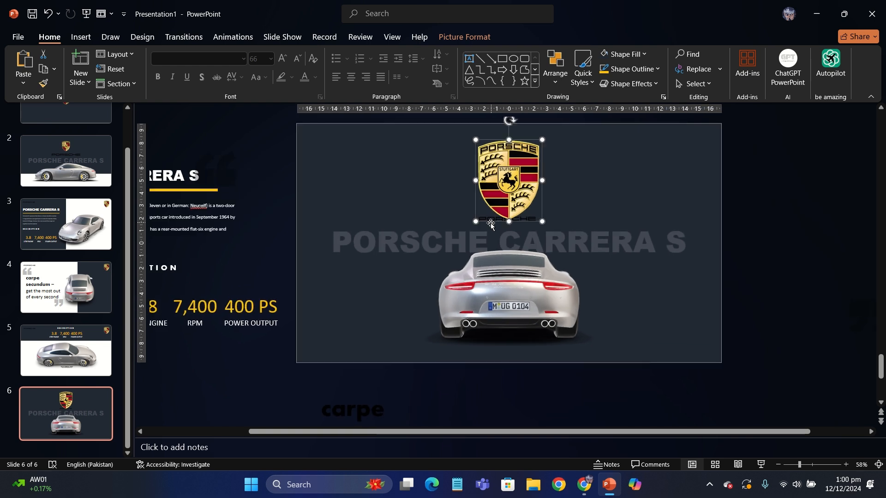
pyautogui.click(463, 217)
pyautogui.hotkey('ctrl', 'z')
pyautogui.hotkey('ctrl', 'z')
pyautogui.hotkey('ctrl', 'z')
pyautogui.hotkey('ctrl', 'z')
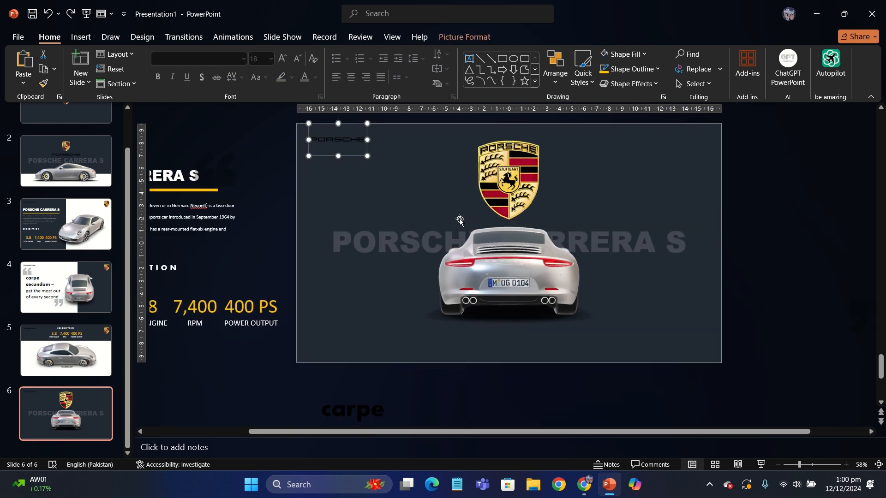
# - Move the car model lower on slide 6 and shift the PORSCHE CARRERA S title slightly down above it
pyautogui.moveTo(456, 266); pyautogui.dragTo(456, 298)
pyautogui.click(394, 263)
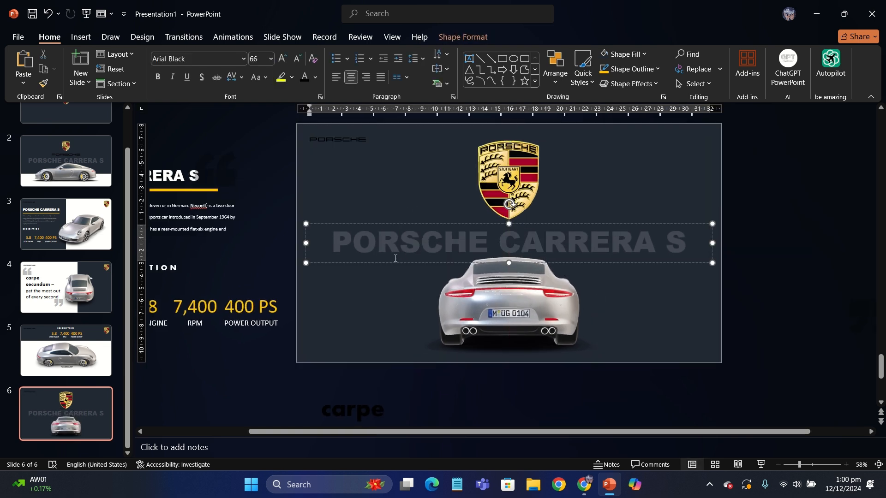
pyautogui.moveTo(394, 263); pyautogui.dragTo(396, 269)
# - Centre the small PORSCHE wordmark between the crest and the PORSCHE CARRERA S title on slide 6
pyautogui.click(341, 137)
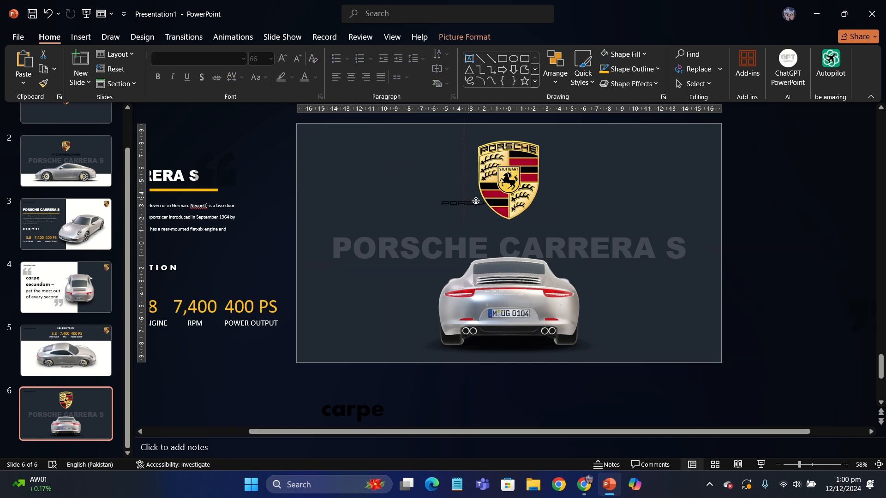
pyautogui.moveTo(512, 227); pyautogui.dragTo(512, 227)
pyautogui.click(741, 184)
pyautogui.scroll(-2, 741, 184)
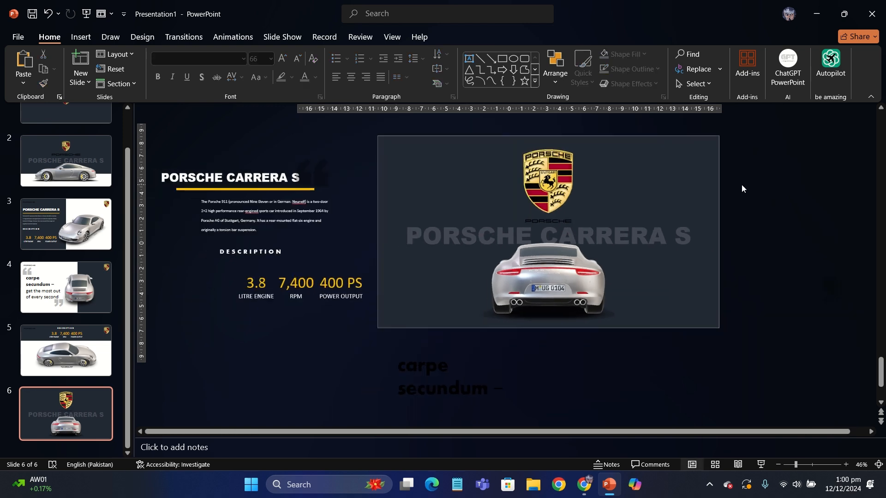
pyautogui.scroll(2, 71, 166)
pyautogui.scroll(1, 71, 166)
# - Apply the Morph transition to all slides and start the slide show from the first slide
pyautogui.click(82, 137)
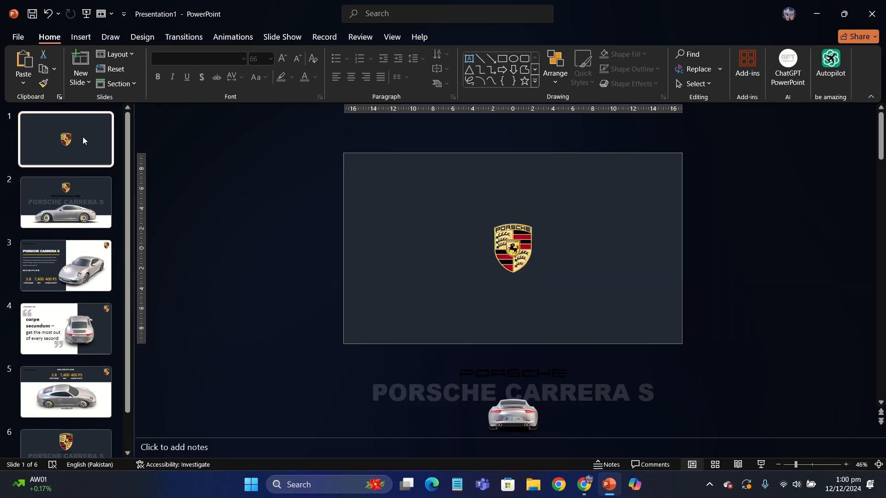
pyautogui.click(183, 37)
pyautogui.click(115, 79)
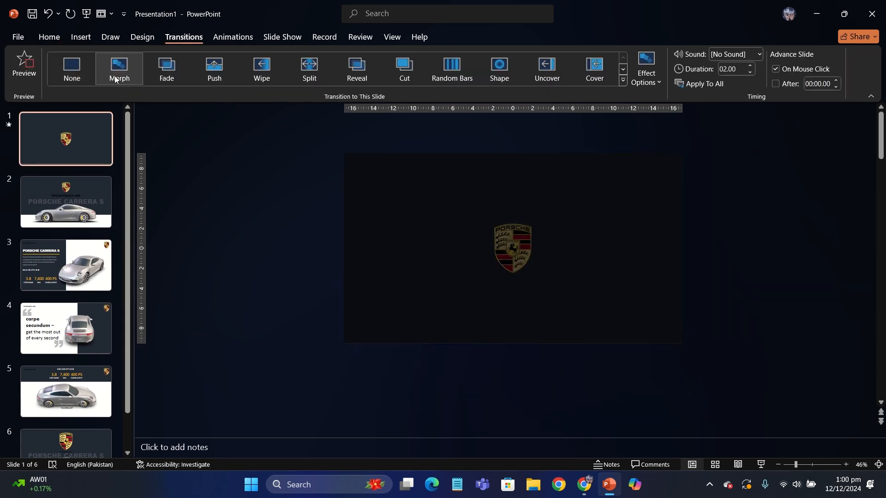
pyautogui.click(686, 86)
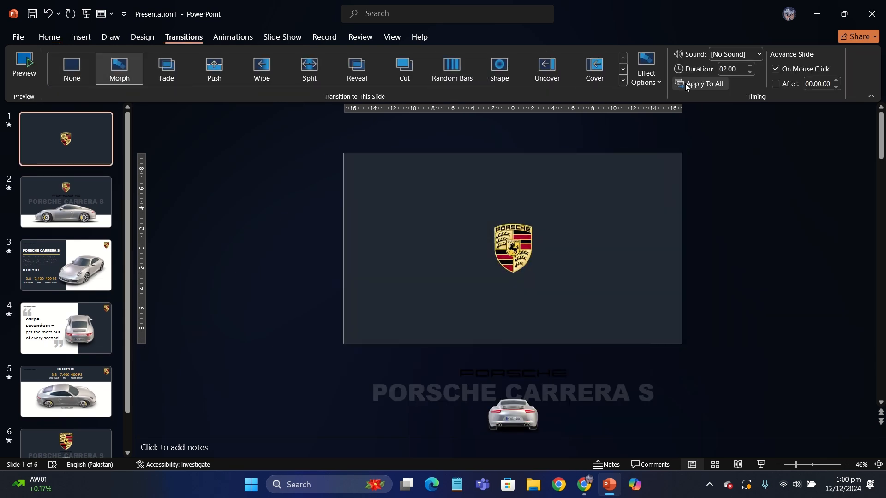
pyautogui.press('F5')
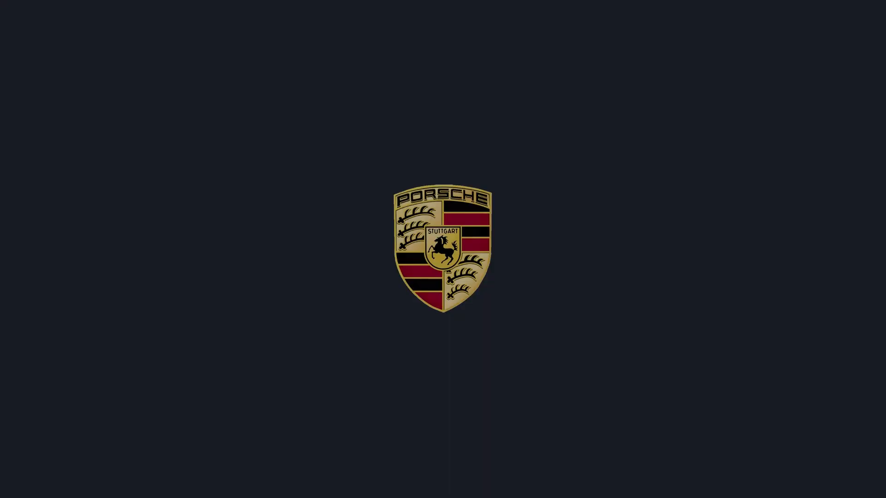